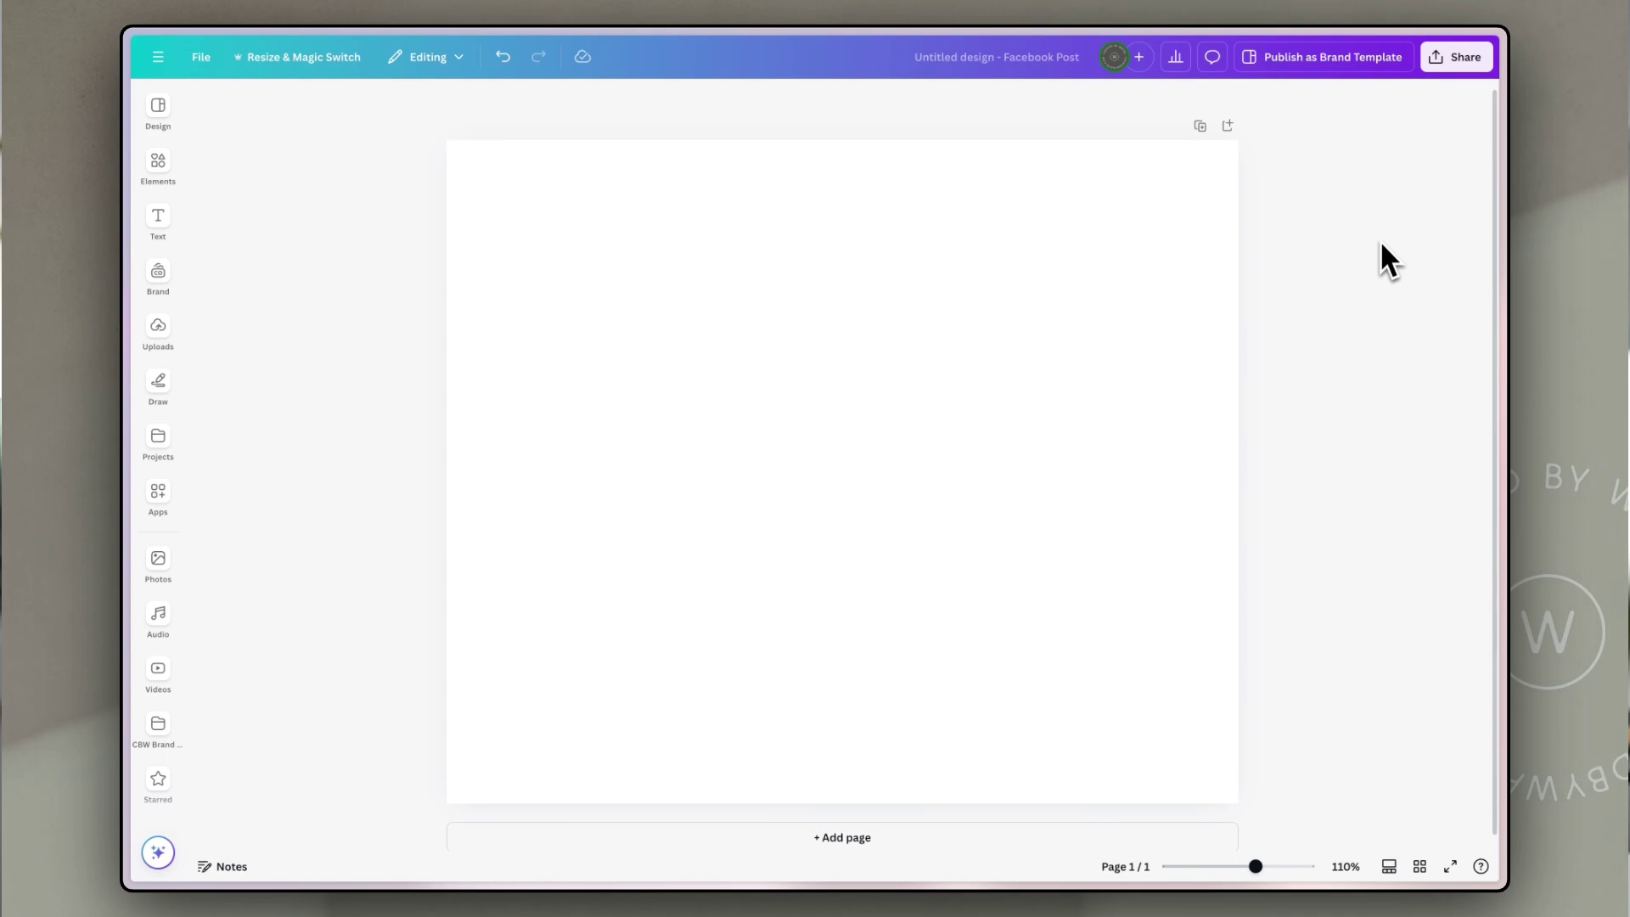
- Add the shelf-room photo from Photos and enlarge it to fill the page height
click(977, 431)
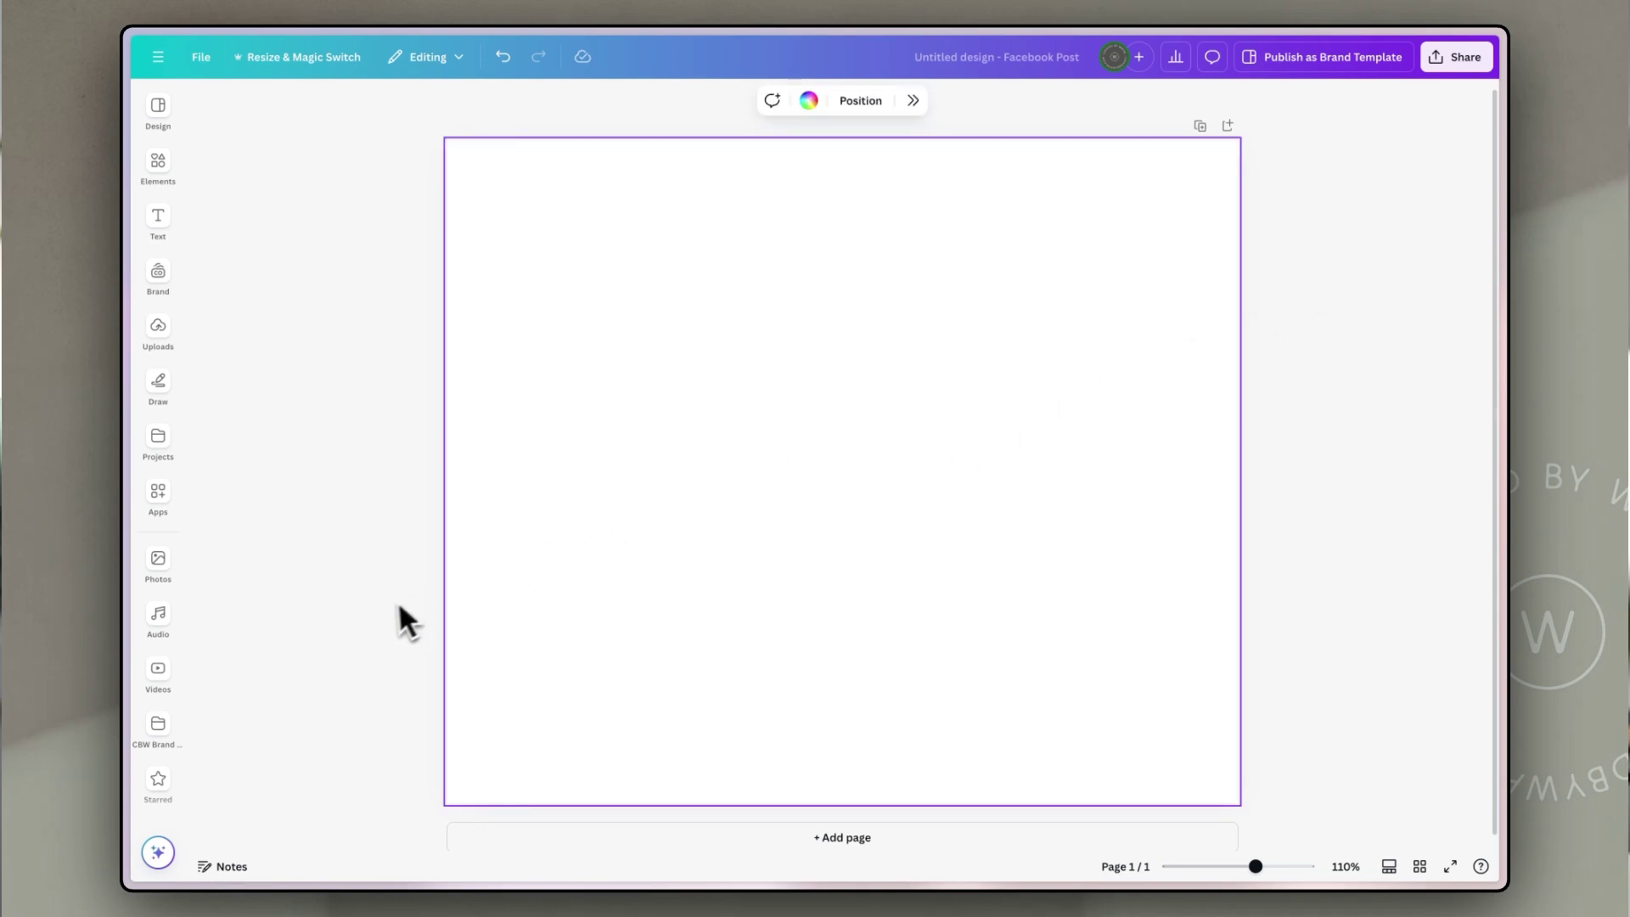
click(158, 562)
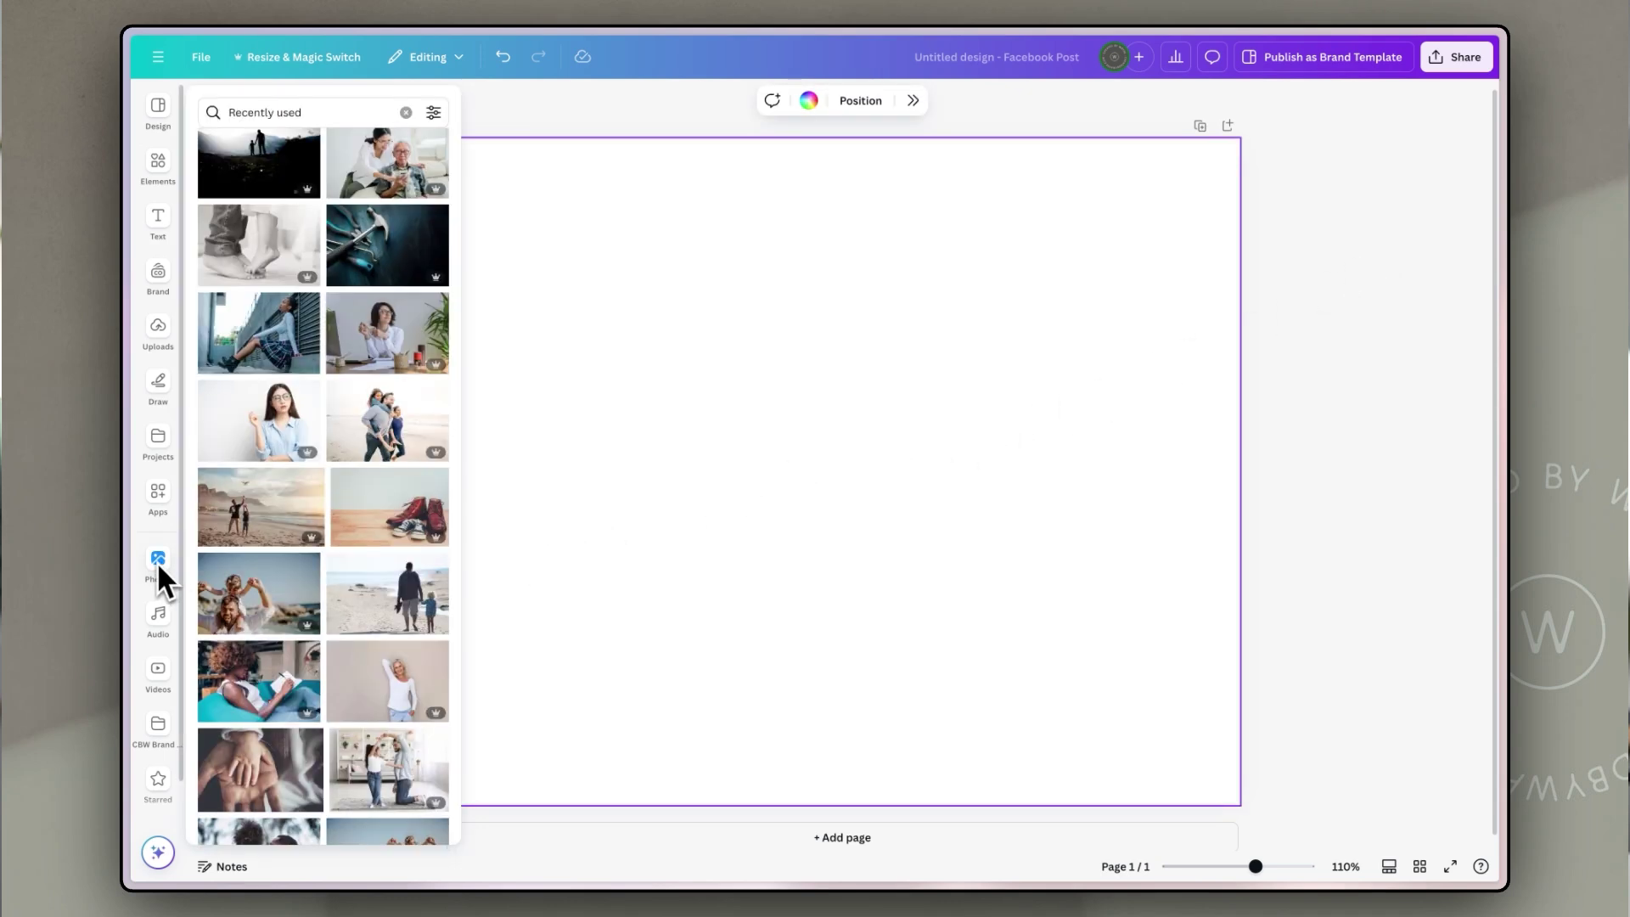
scroll(275, 550, down, 5)
scroll(276, 551, up, 5)
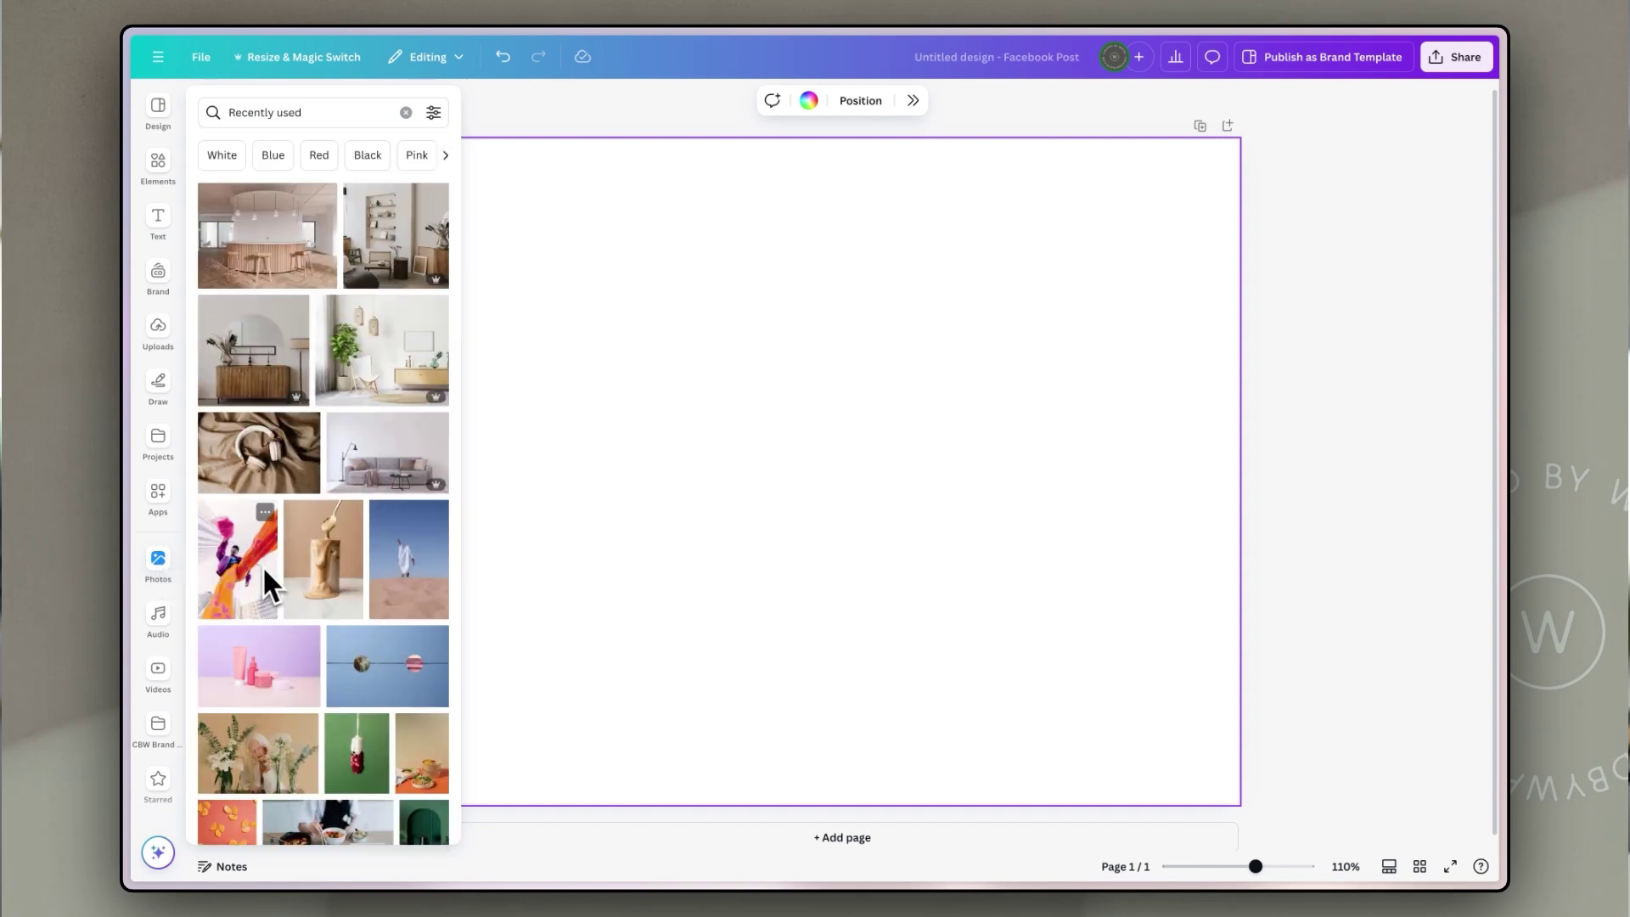
mouse_move(397, 236)
click(404, 245)
click(1364, 471)
drag(810, 505, 748, 438)
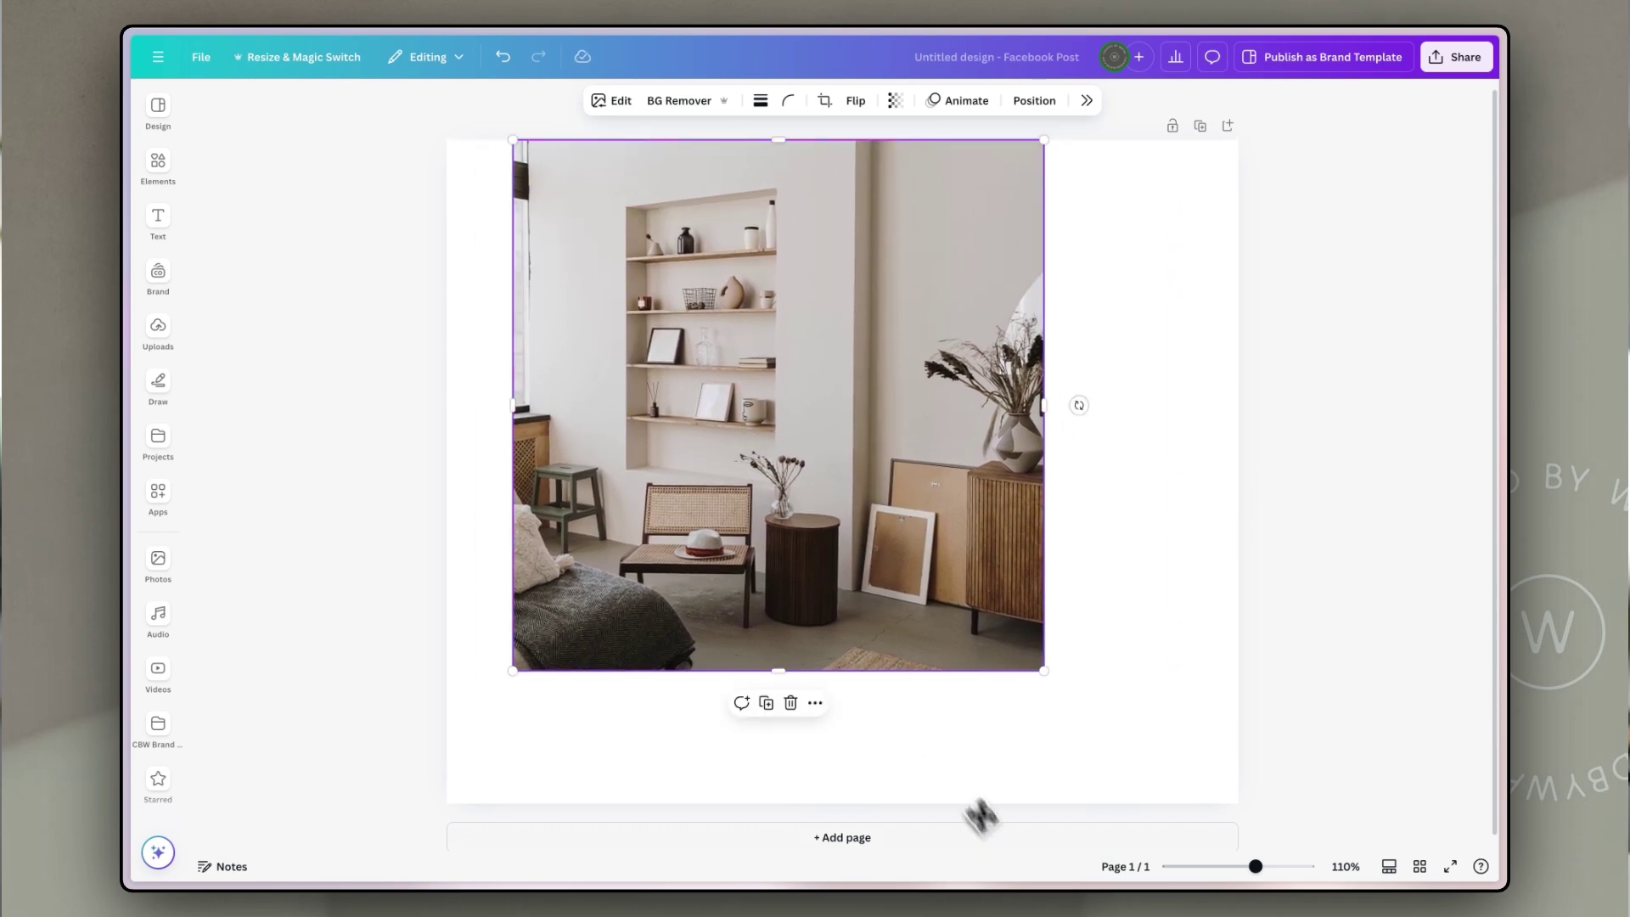
drag(1046, 673, 1176, 803)
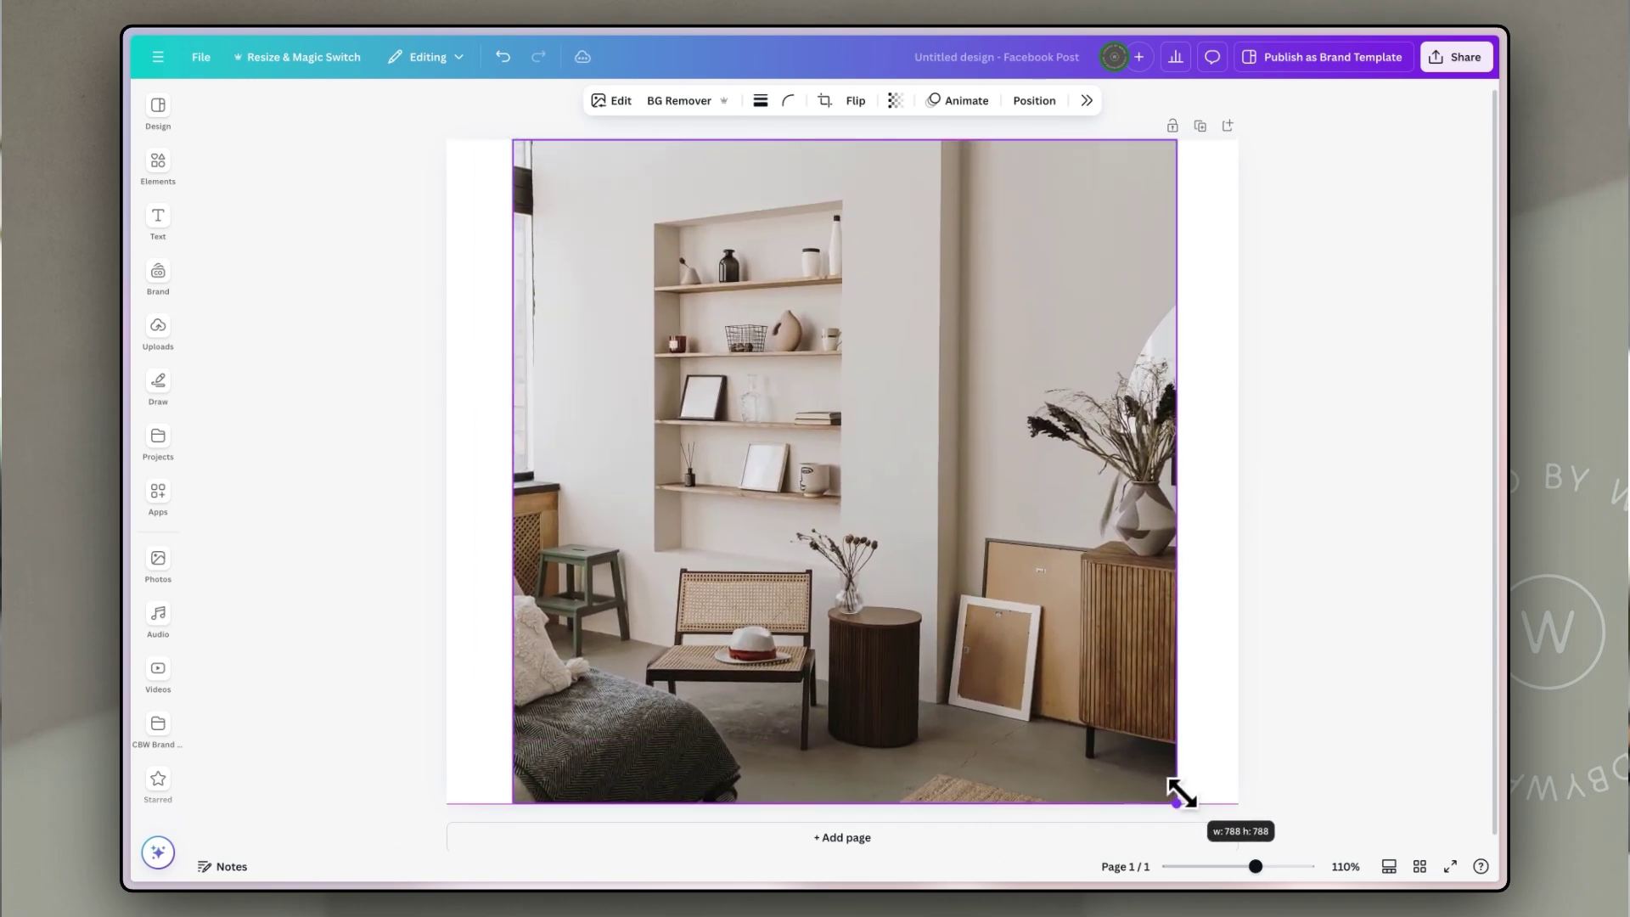
click(1350, 347)
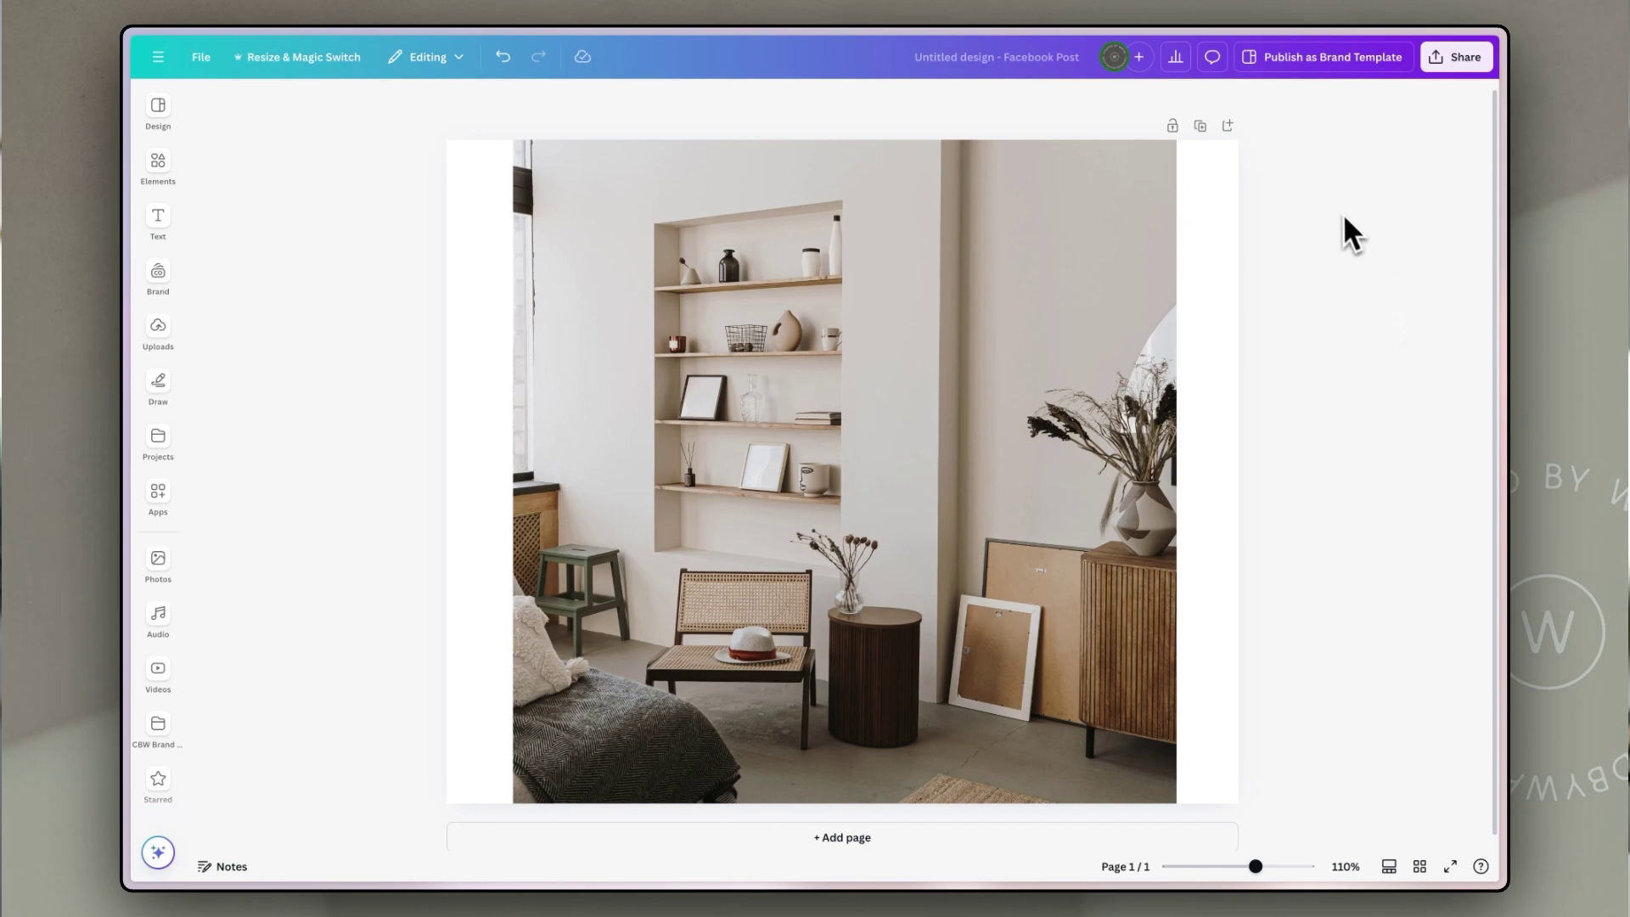
- Open Magic Eraser from the Edit options for the living room photo
click(885, 258)
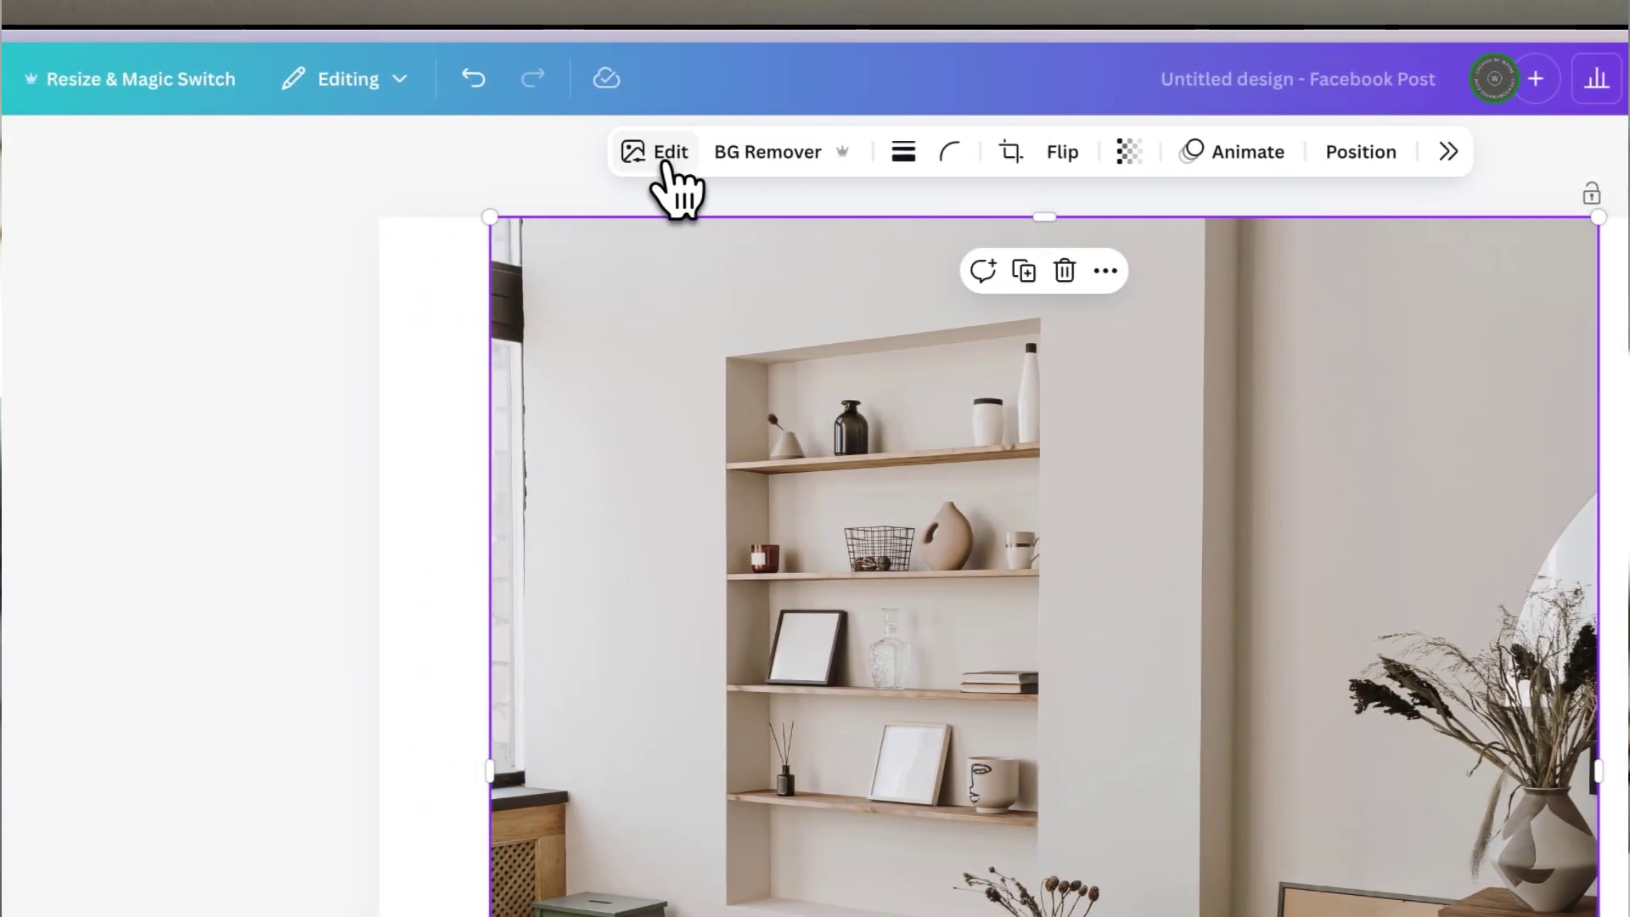
click(663, 162)
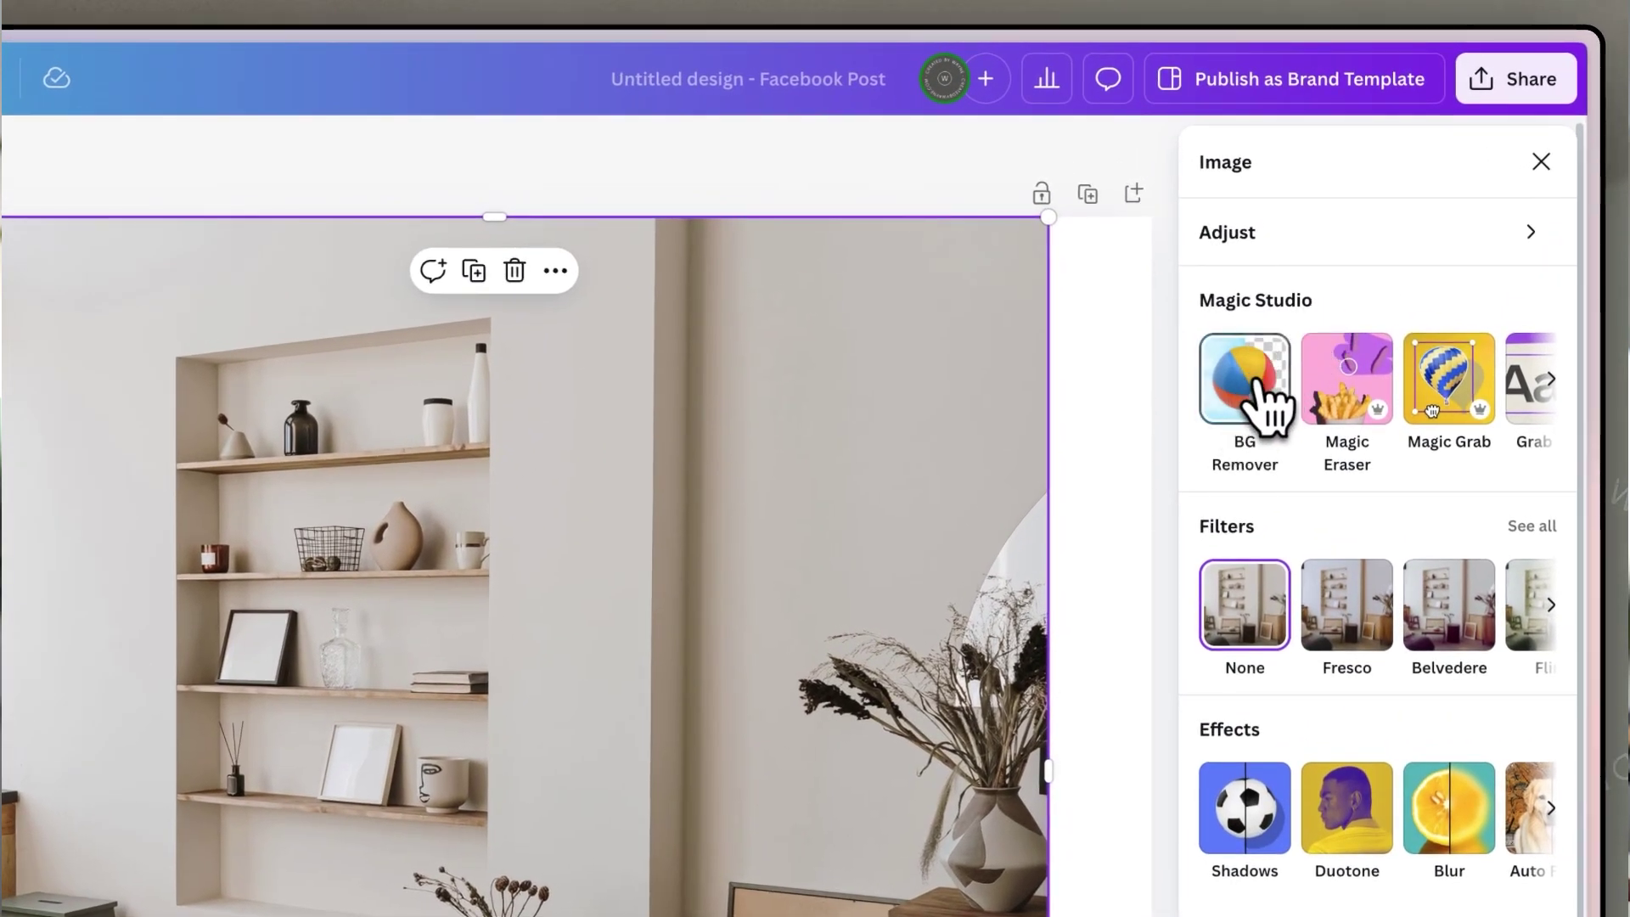
click(1348, 383)
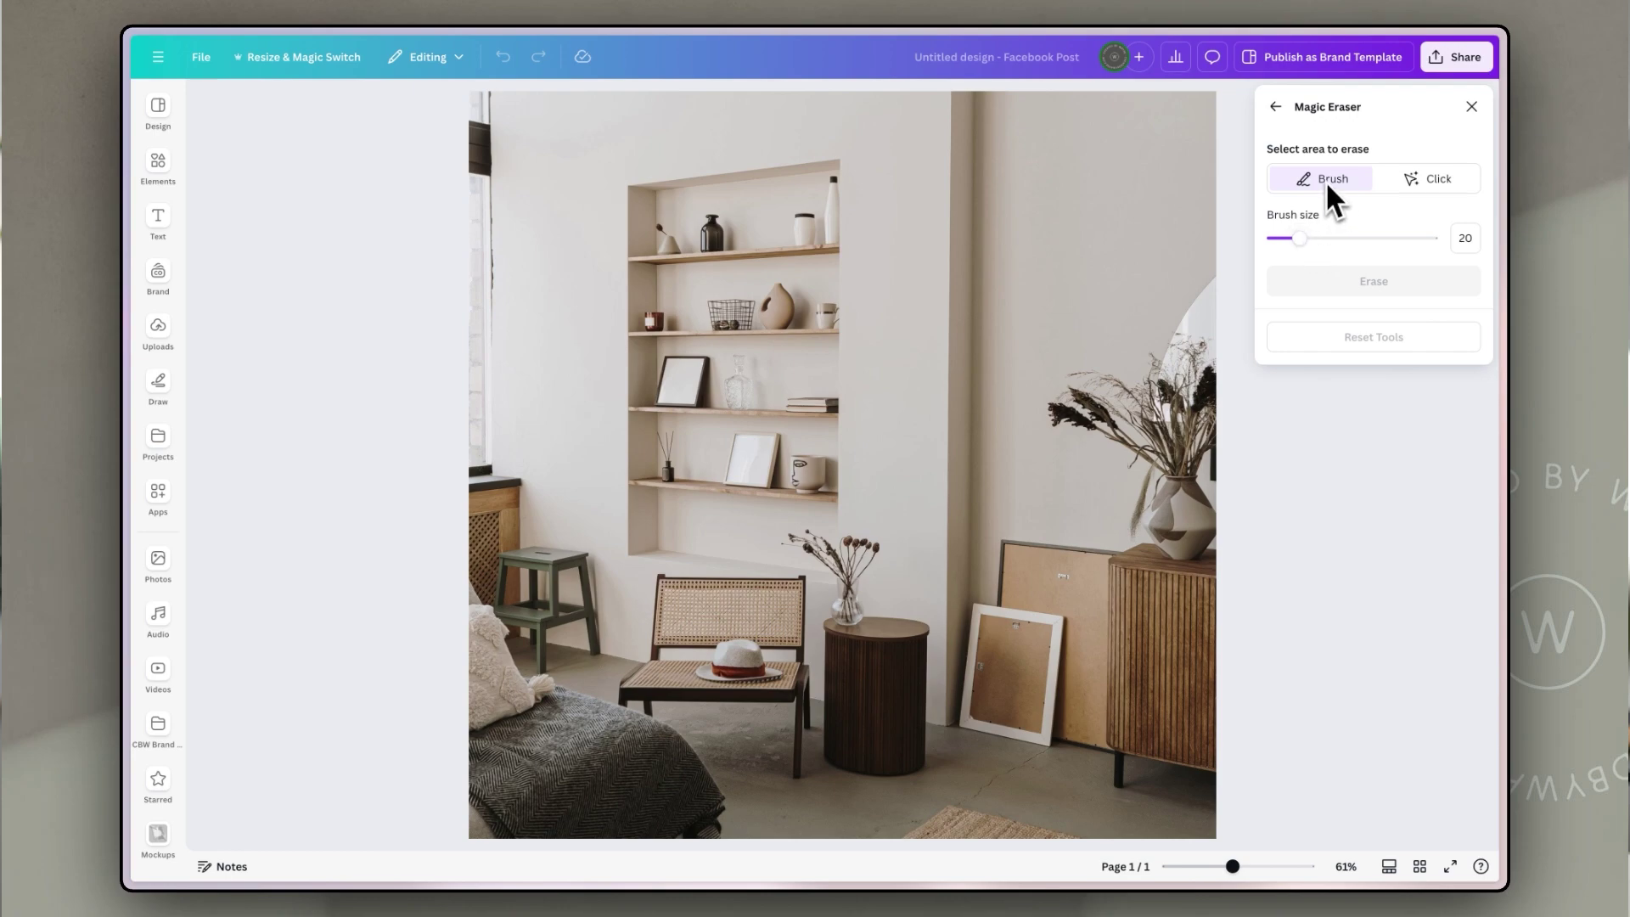
- Erase the dried flowers on the side table using Magic Eraser's Click mode
click(1425, 183)
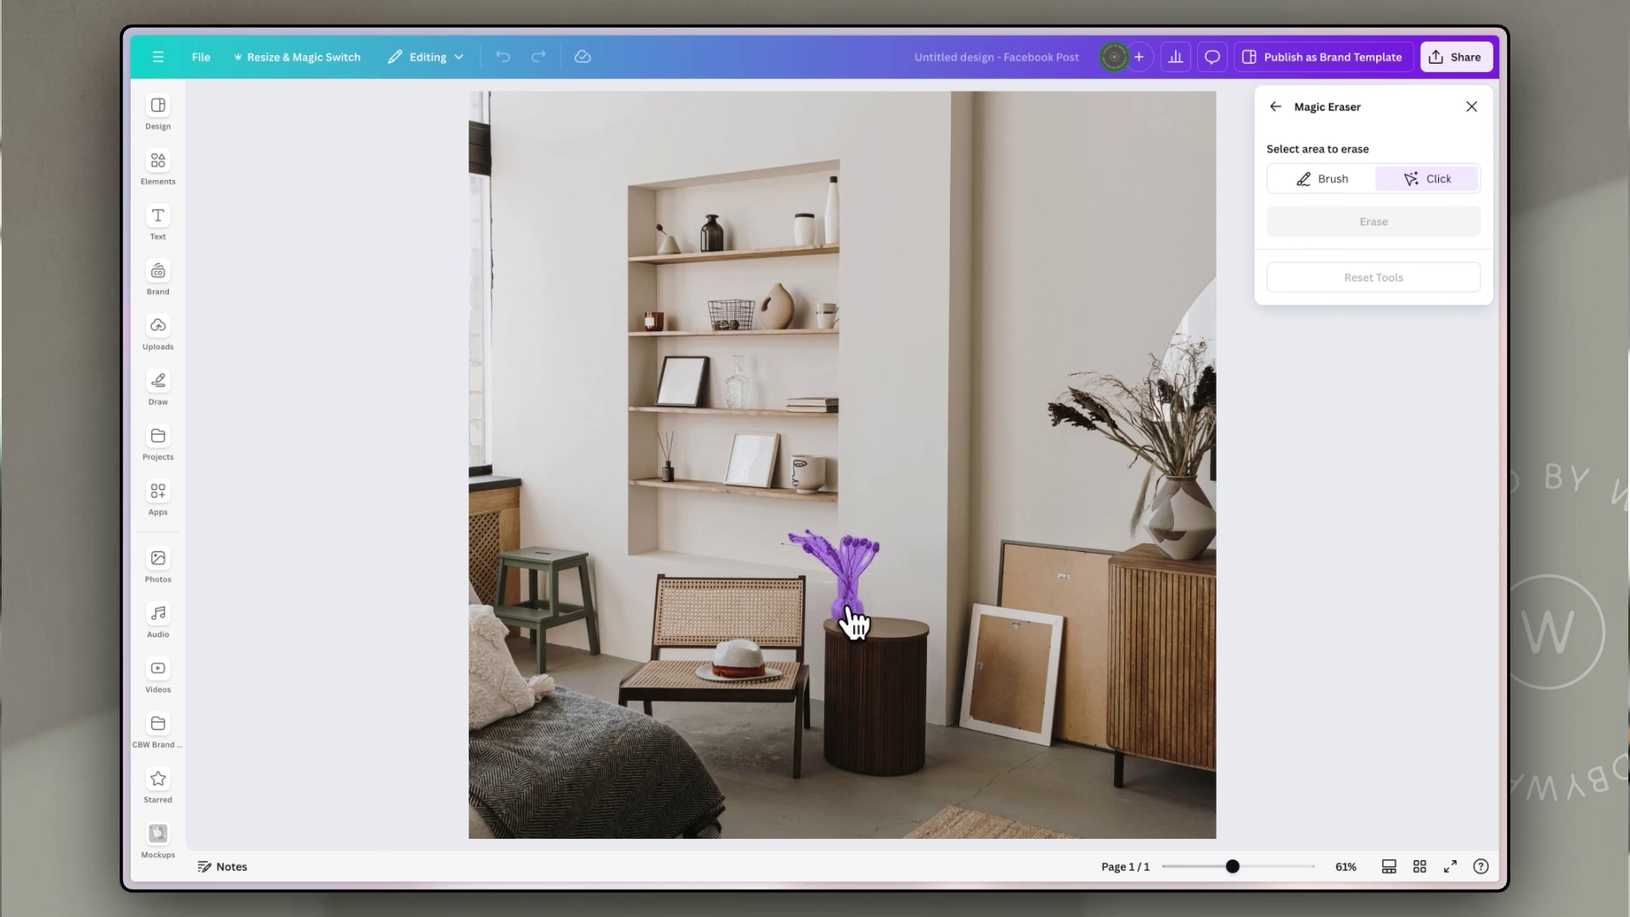
click(852, 622)
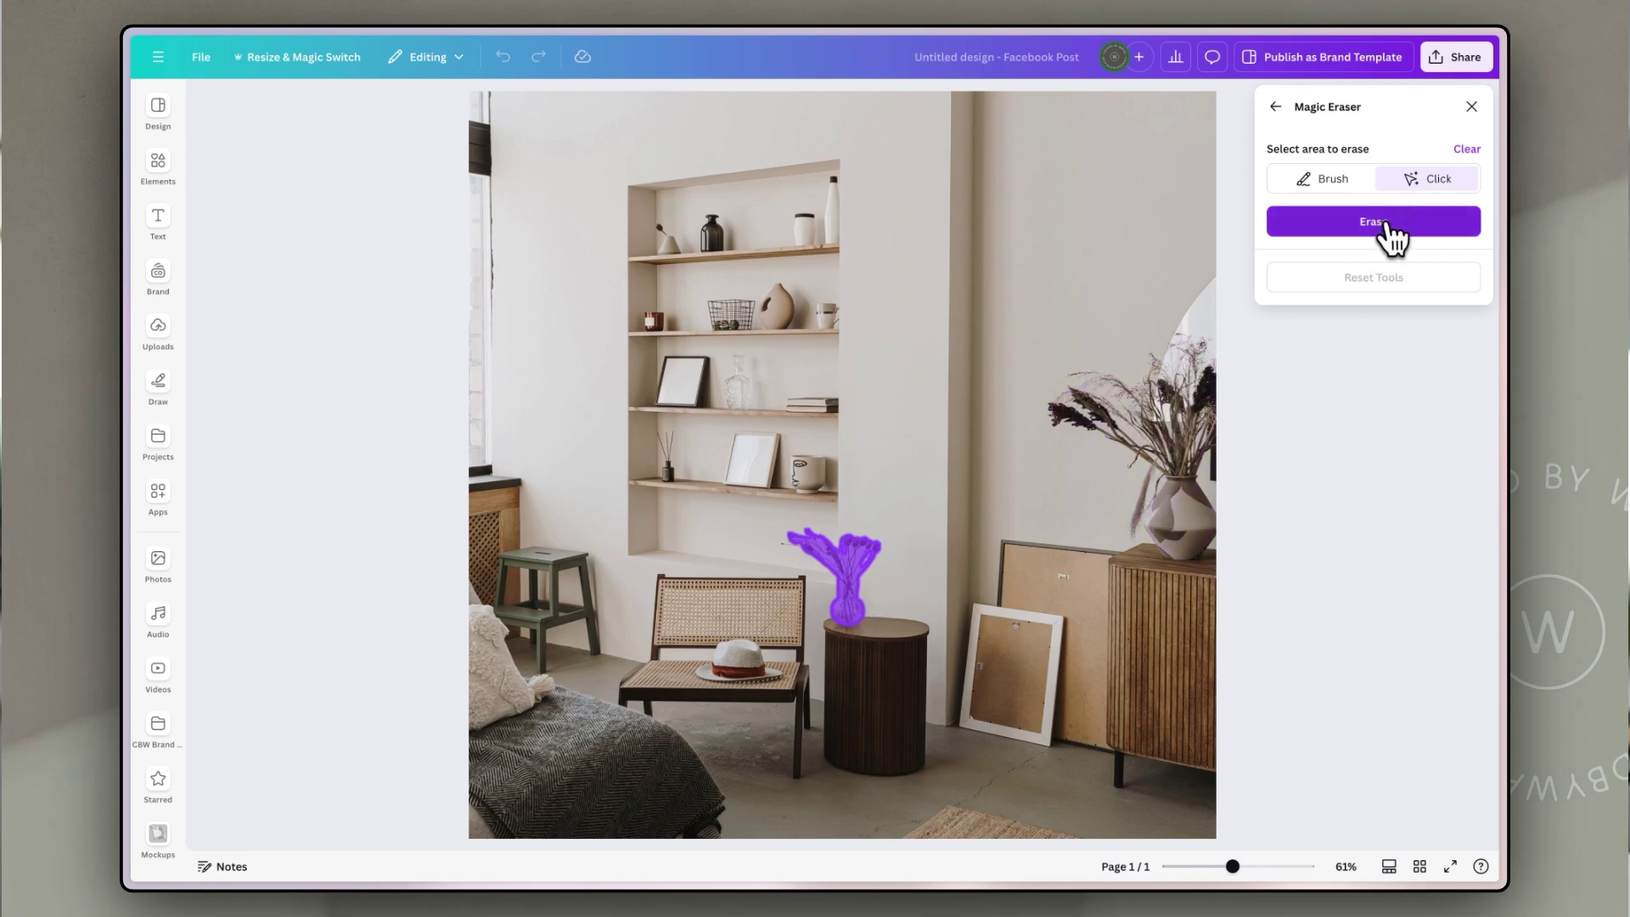
click(1387, 225)
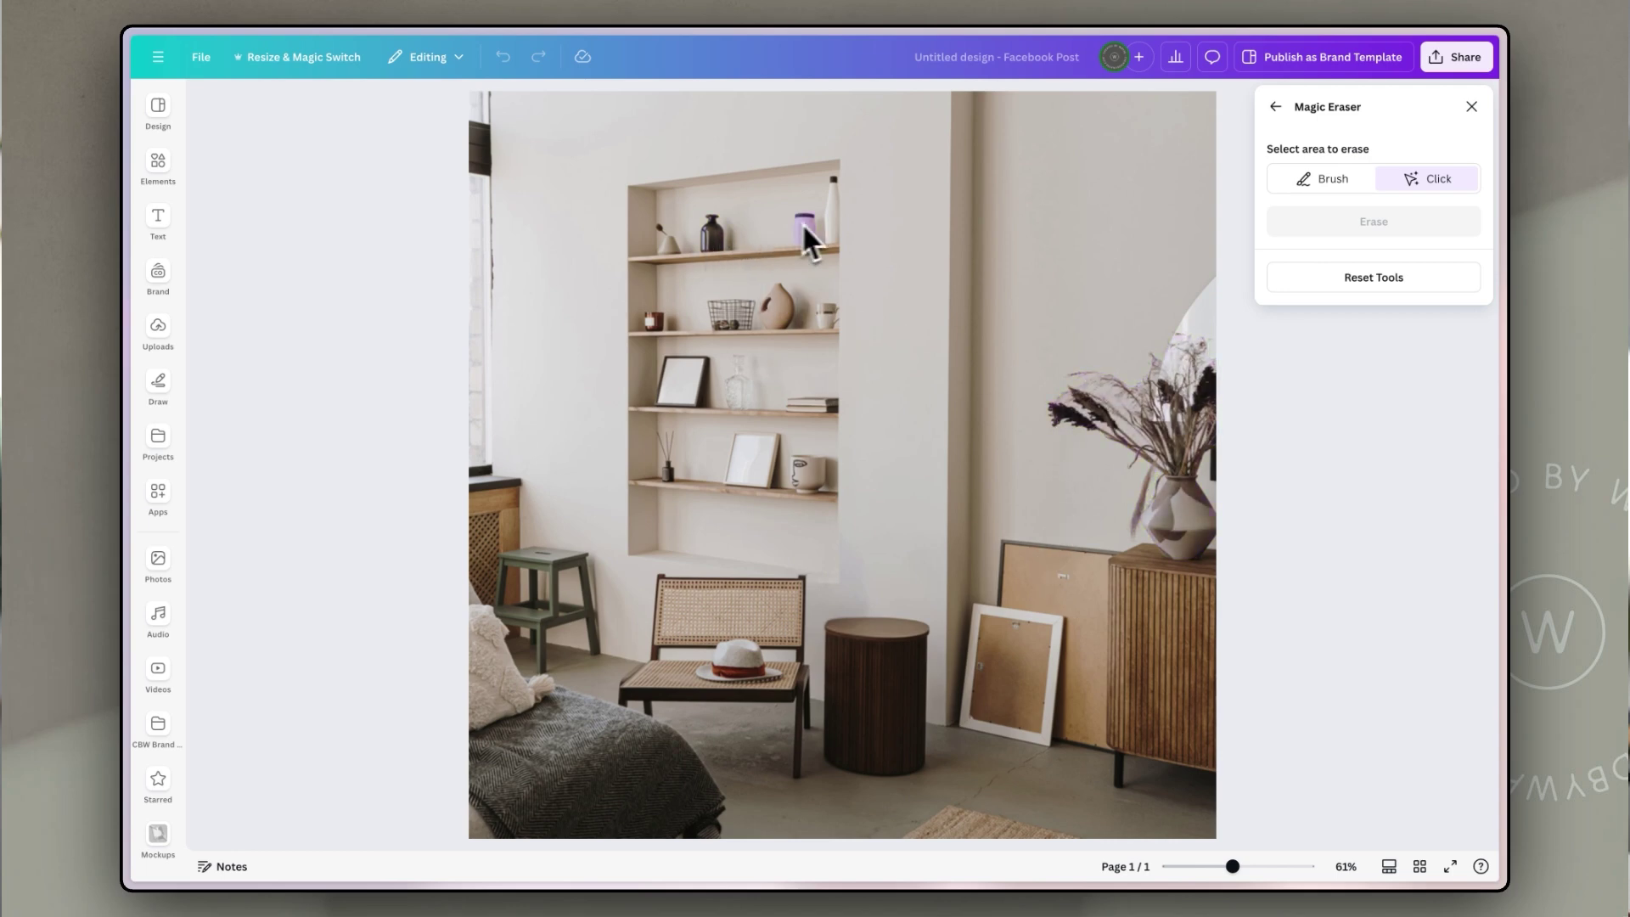
- Brush away the dark bottle and other top-shelf objects, resizing the brush between passes
click(1331, 189)
drag(1260, 381, 1220, 381)
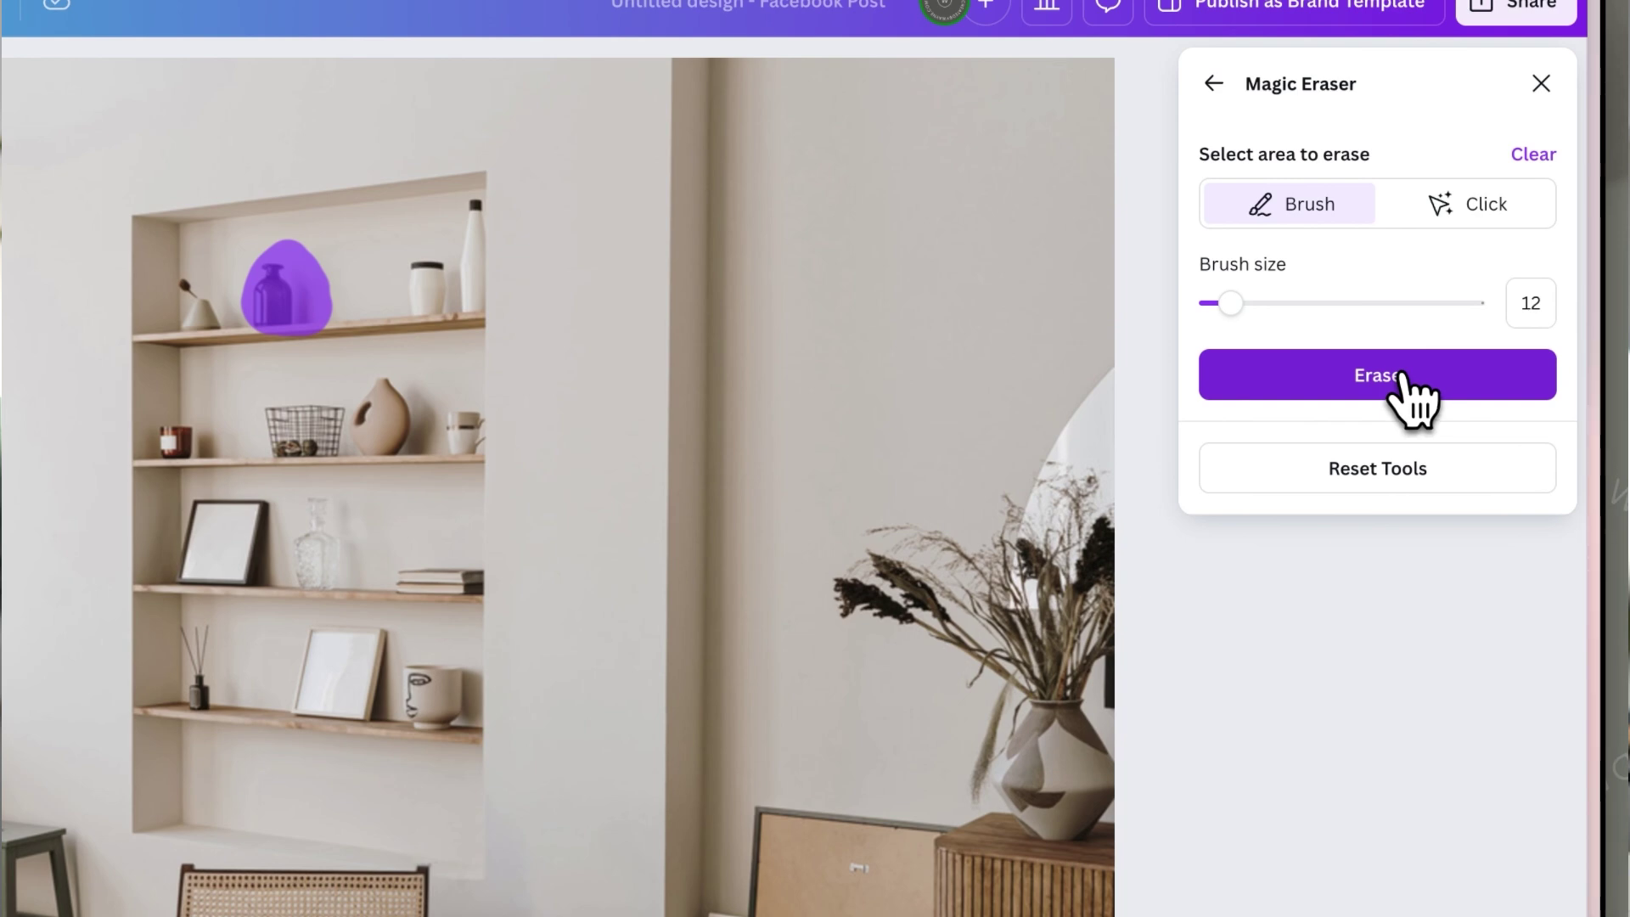
click(1402, 375)
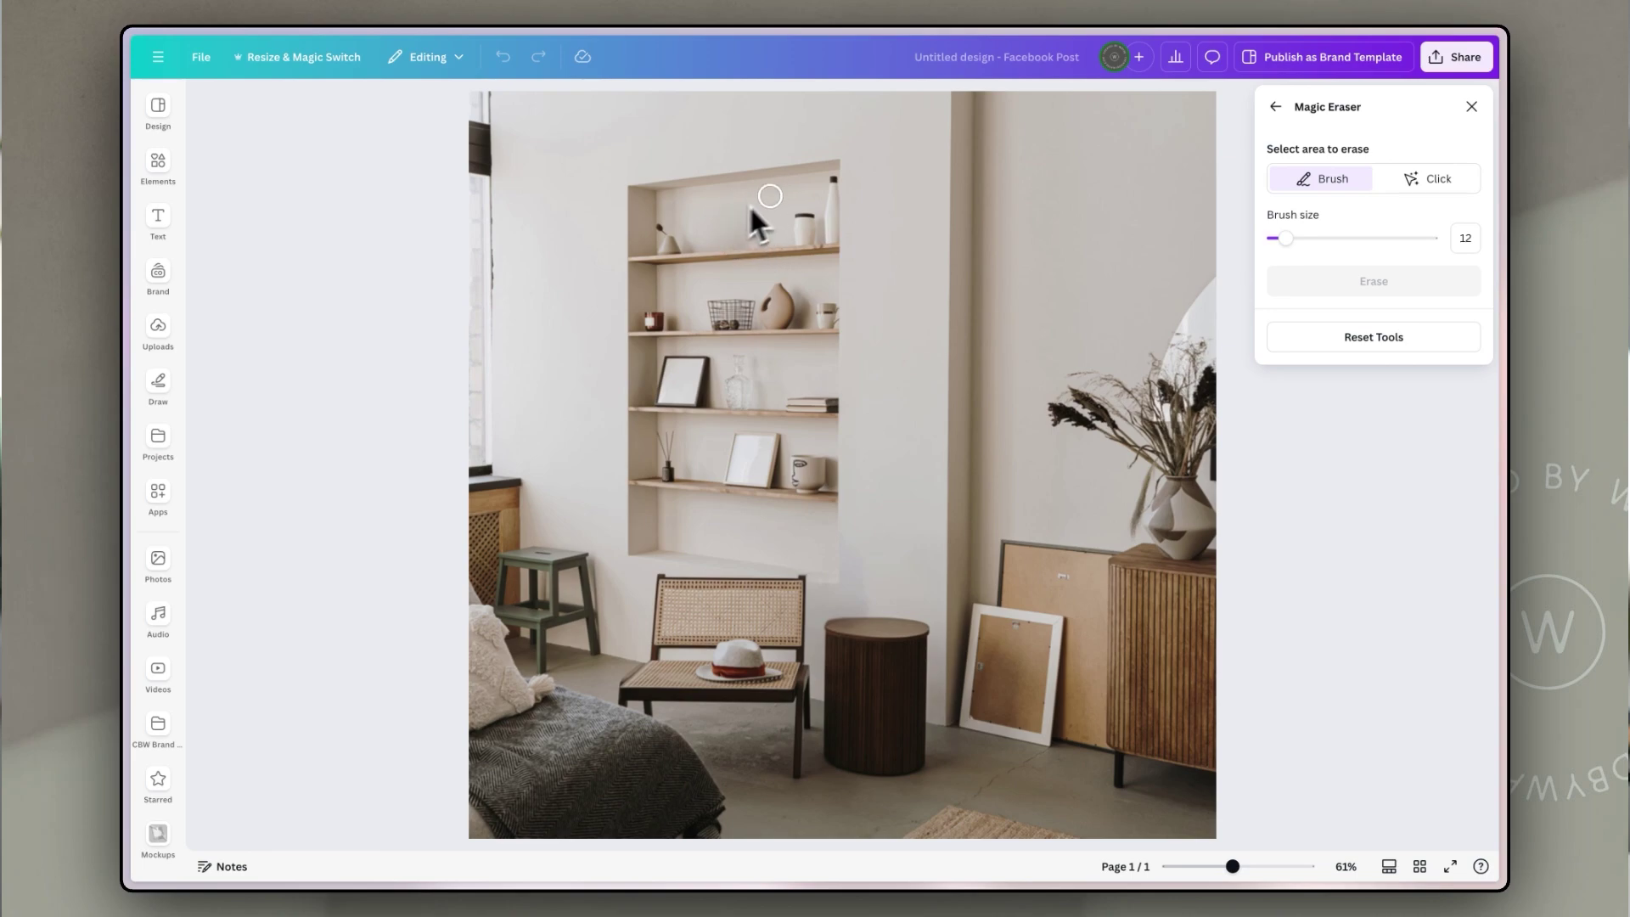
drag(1283, 238, 1287, 238)
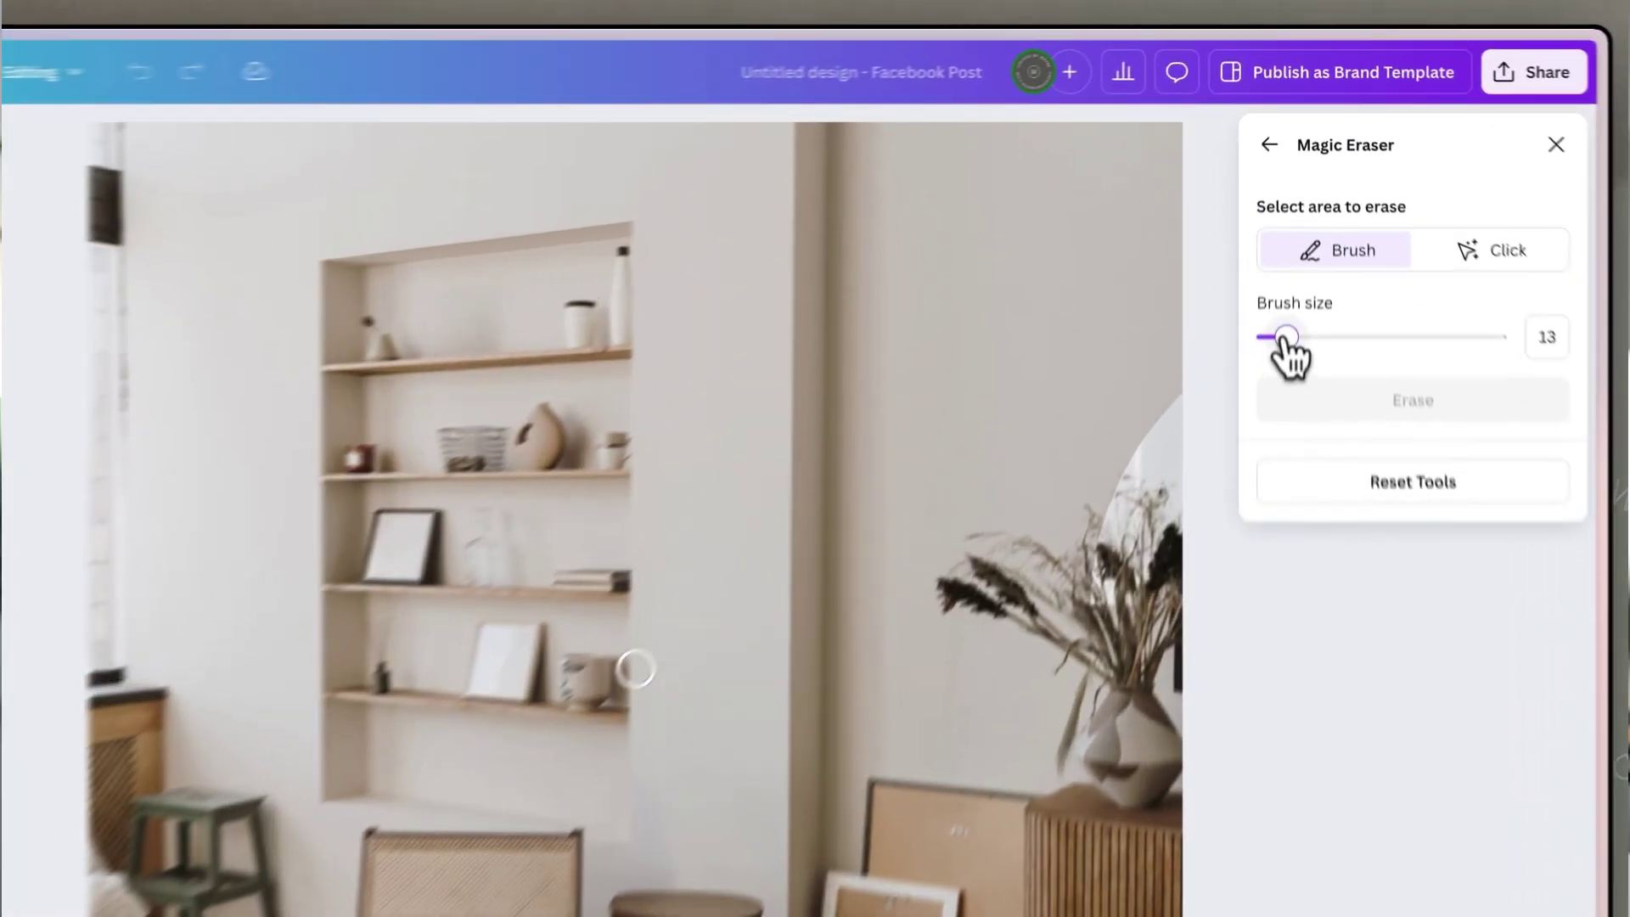
drag(1288, 343, 1312, 344)
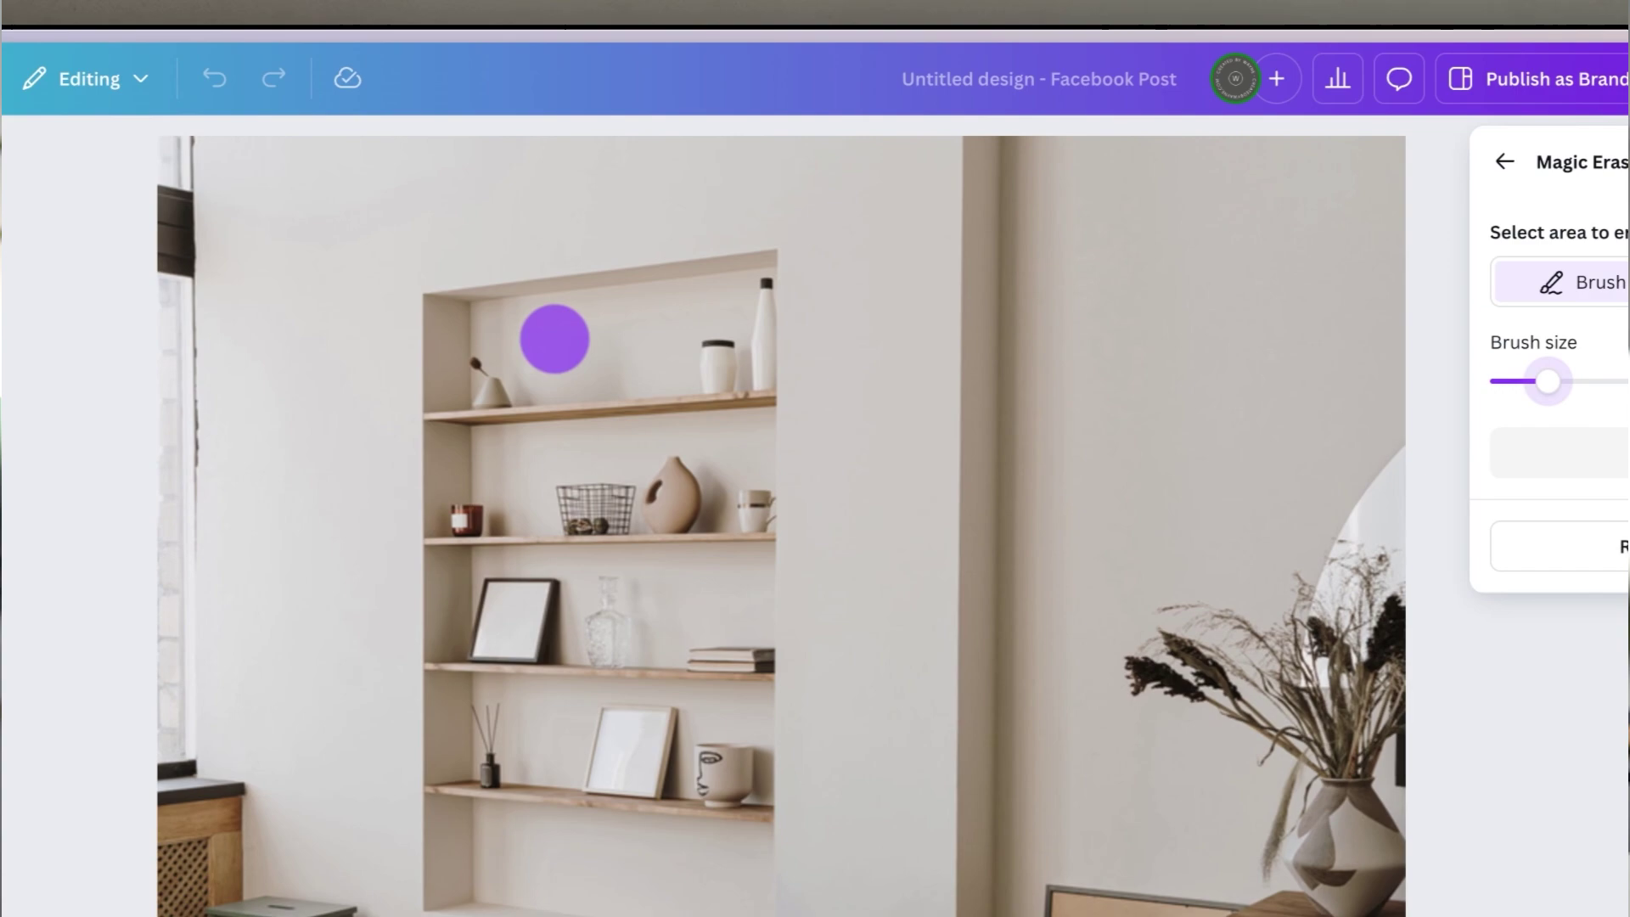
drag(554, 339, 557, 361)
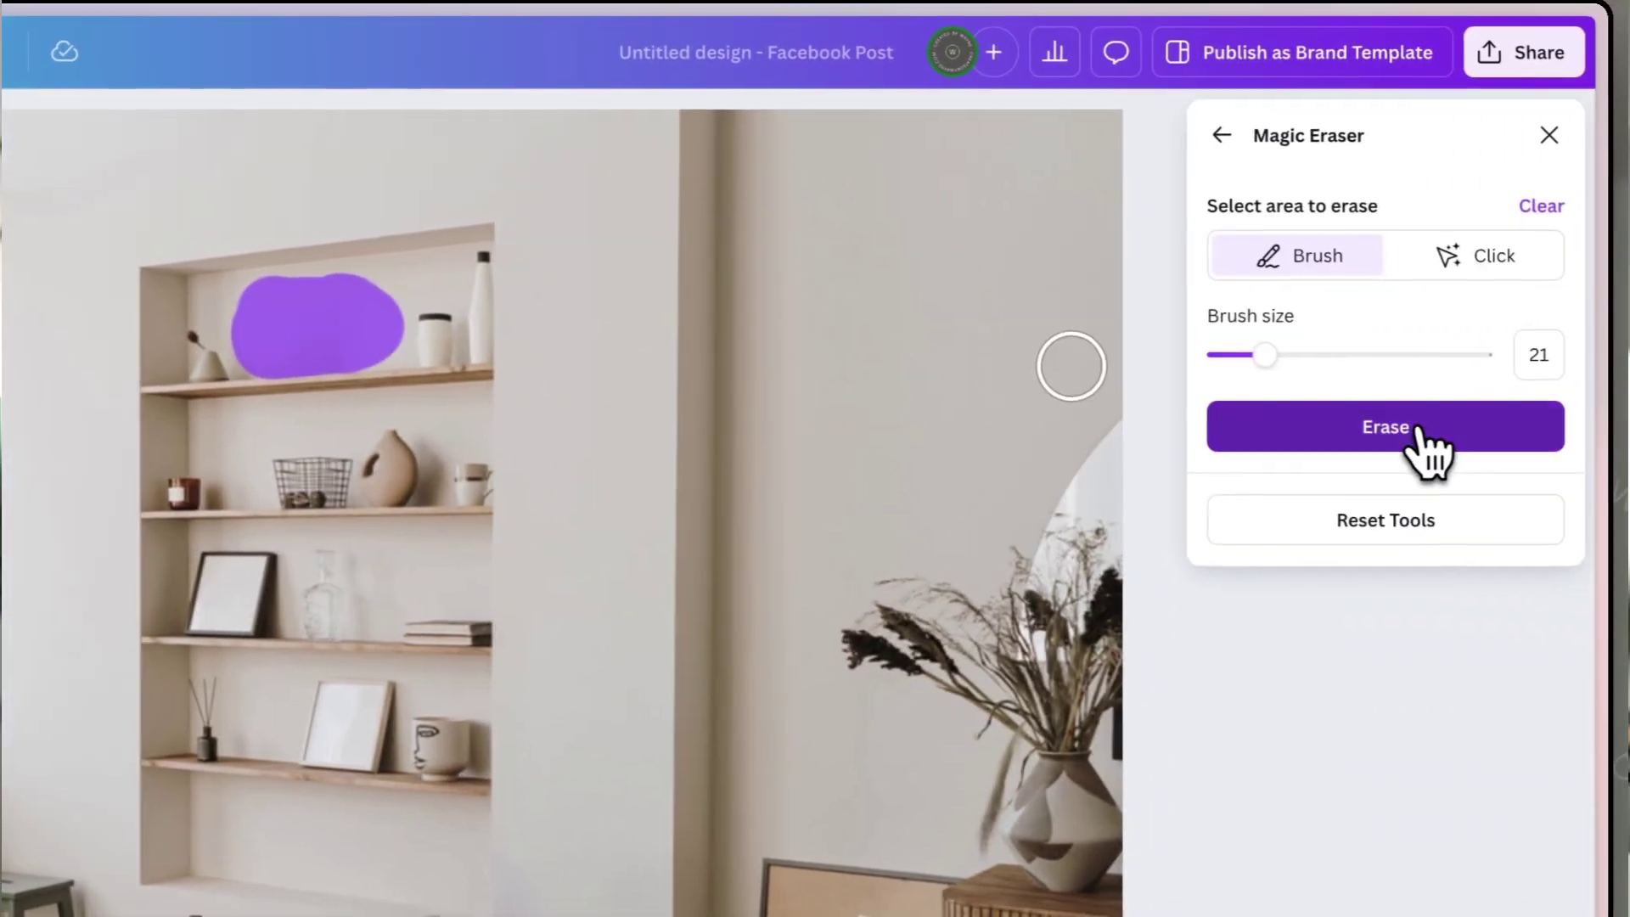
click(1564, 452)
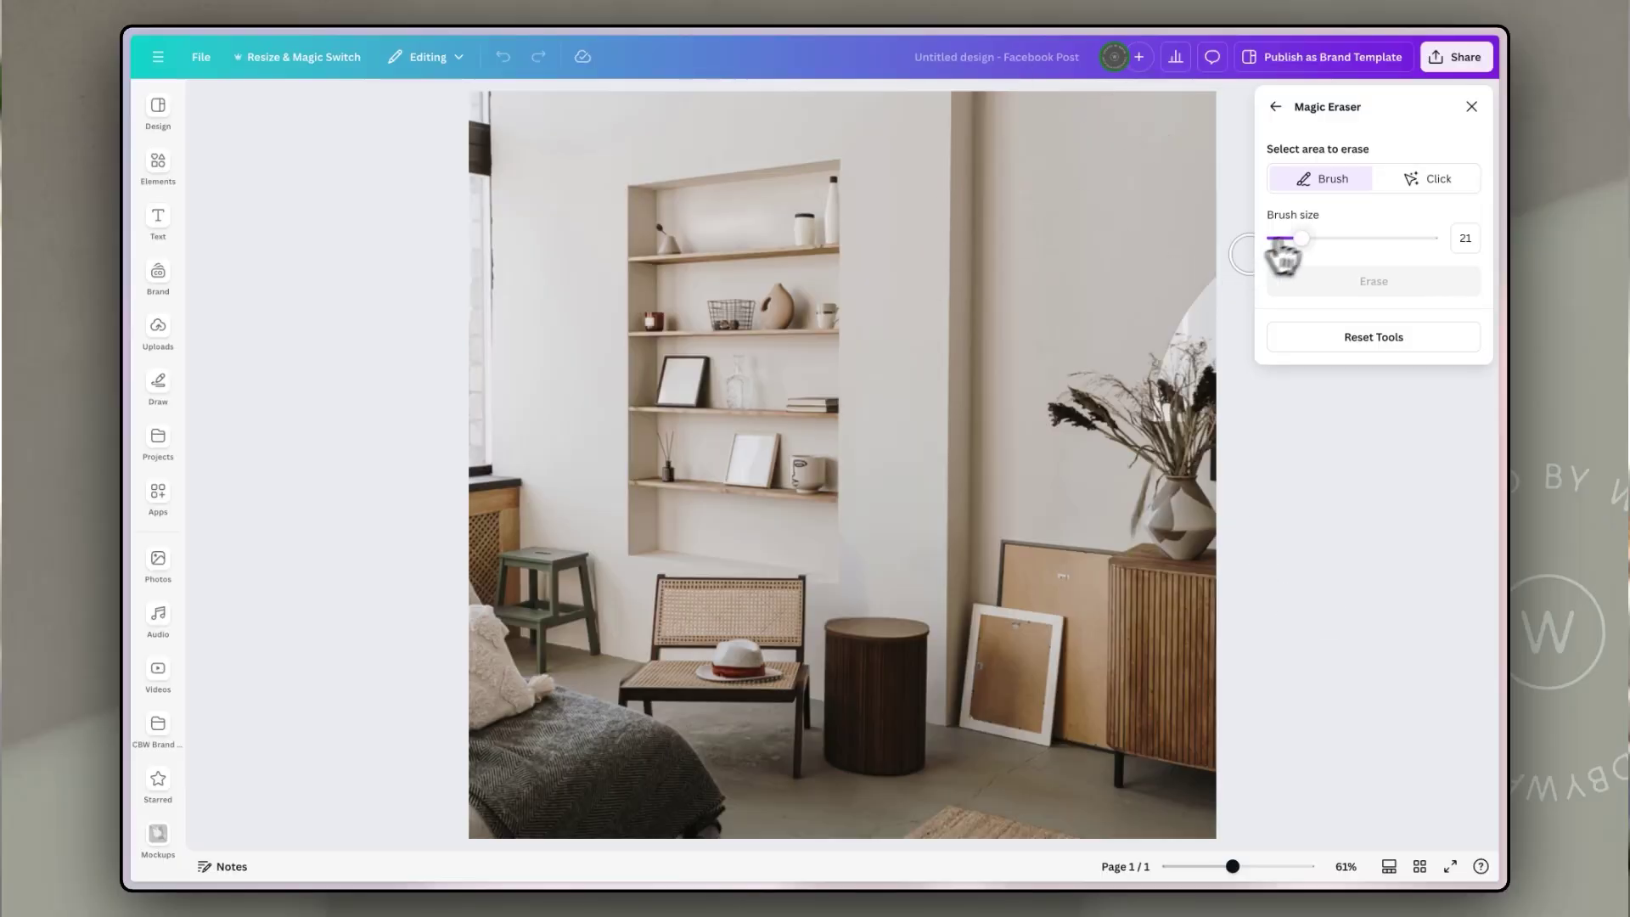
- Paint the whole shelf niche at brush size 57, touch up at 10, and erase it
drag(1301, 238, 1362, 238)
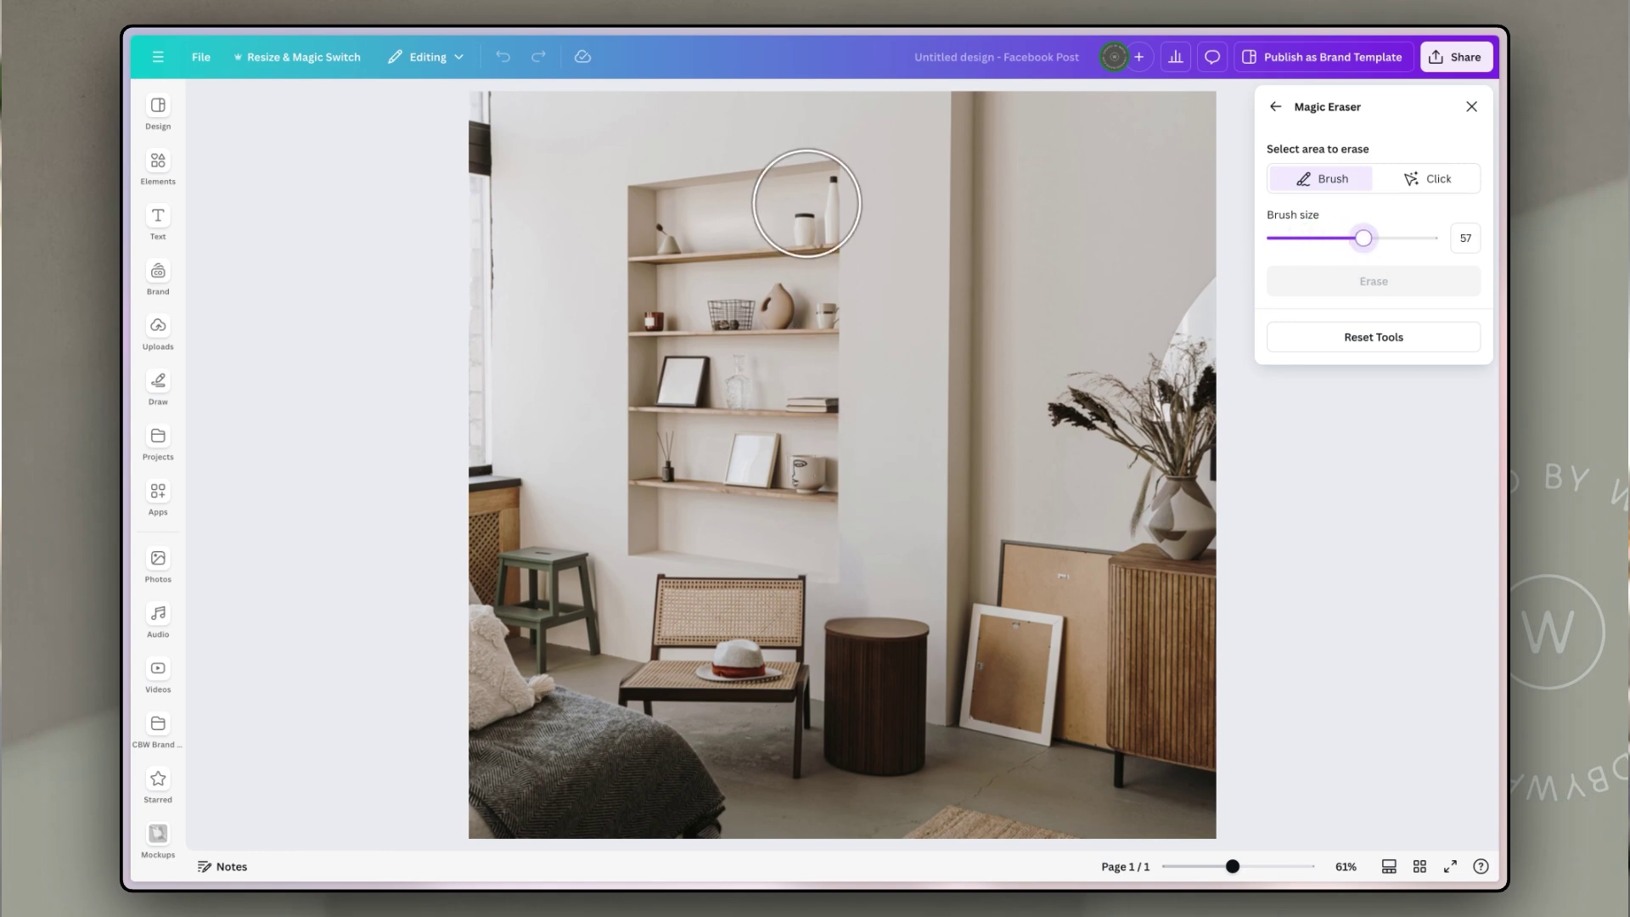
mouse_move(816, 199)
mouse_down()
mouse_move(666, 208)
mouse_move(648, 510)
mouse_move(797, 514)
mouse_move(801, 247)
mouse_move(718, 442)
mouse_up()
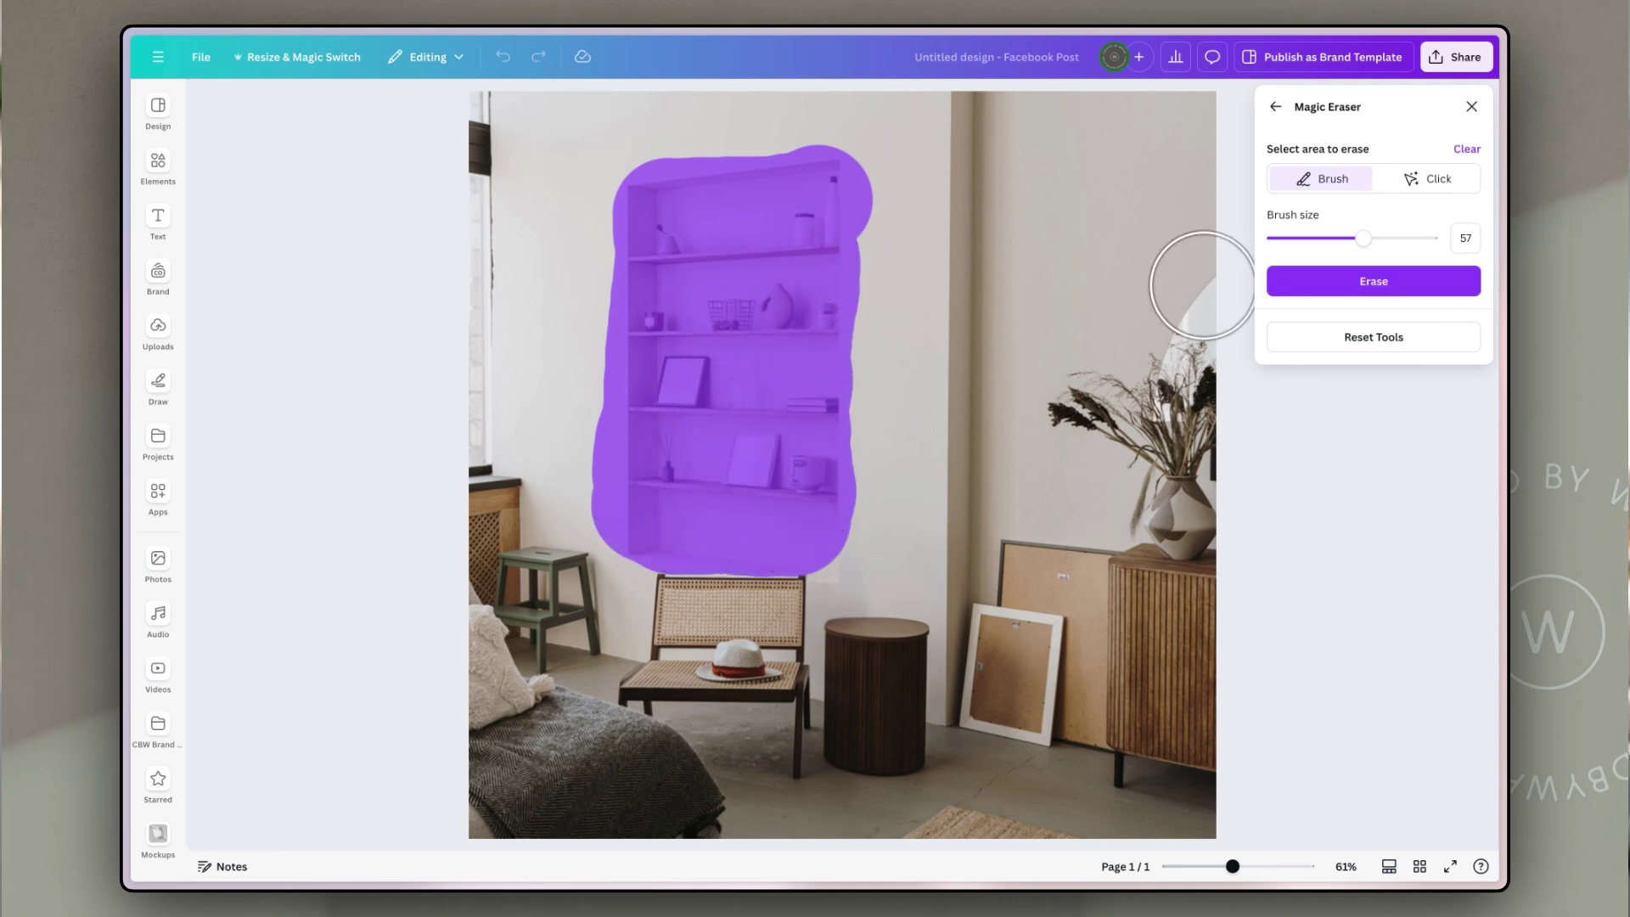
drag(1364, 239, 1290, 248)
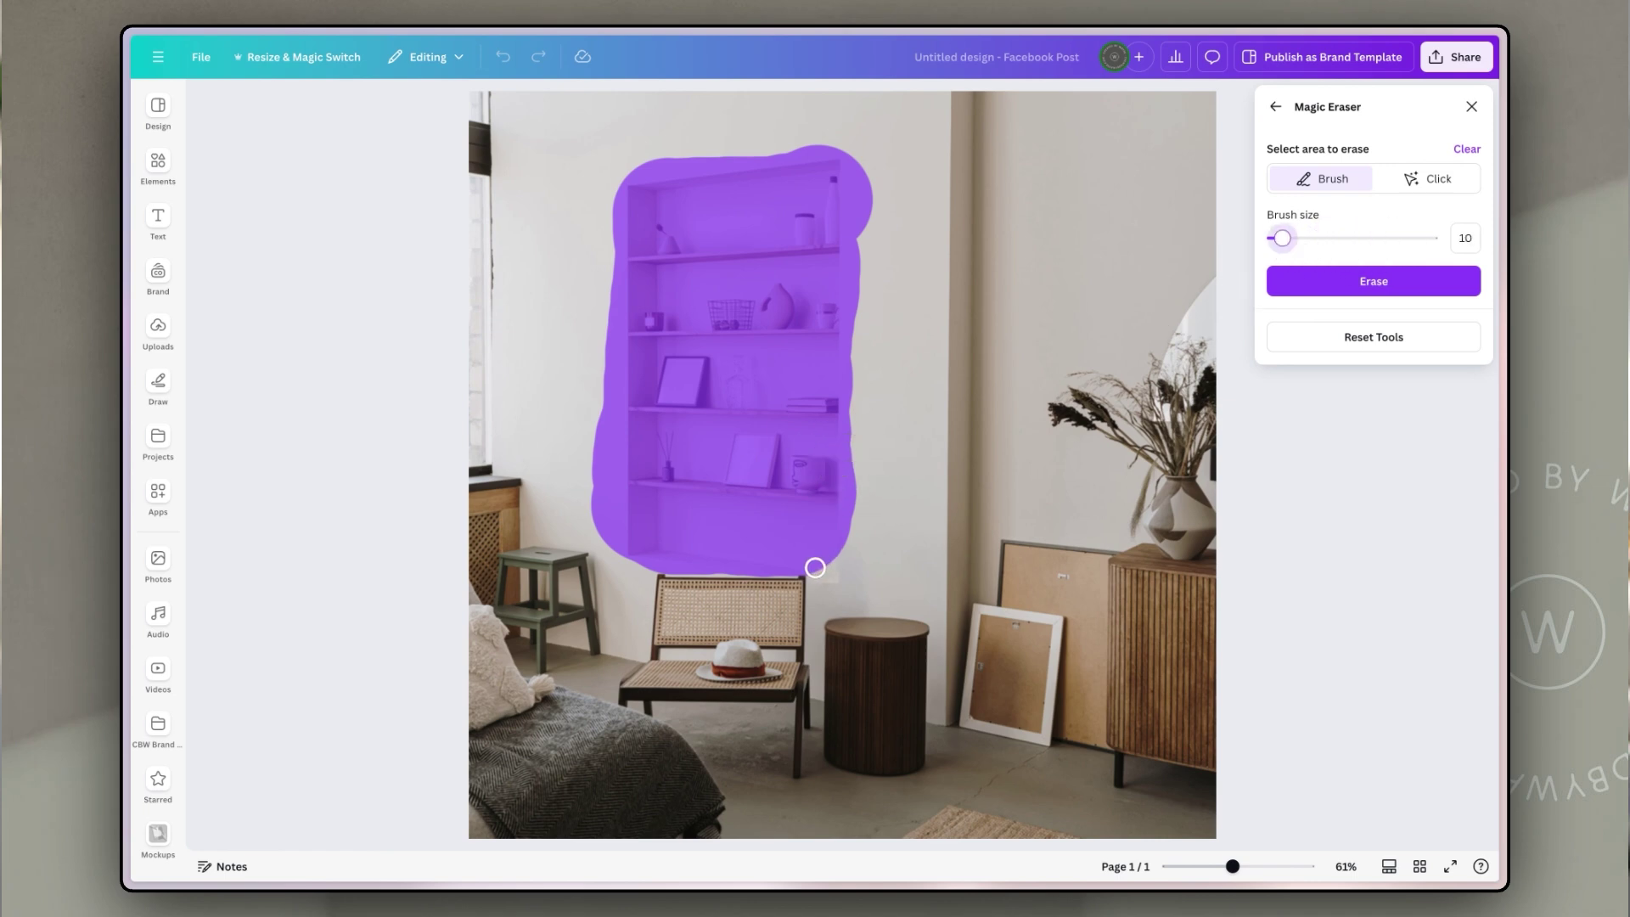
drag(816, 573, 843, 557)
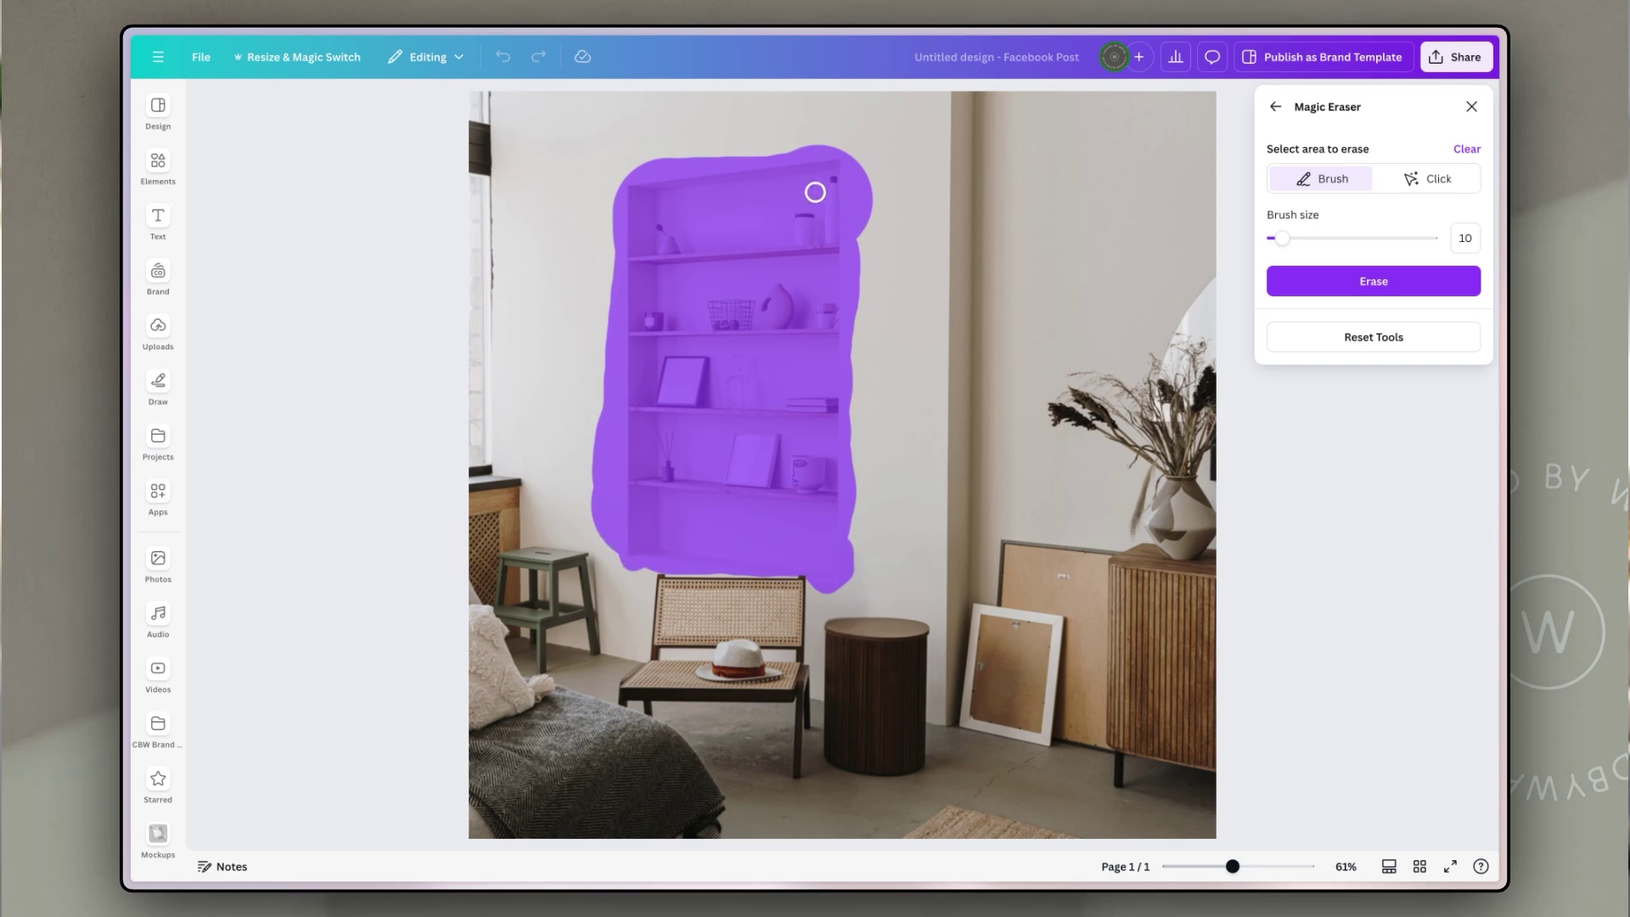
click(1374, 281)
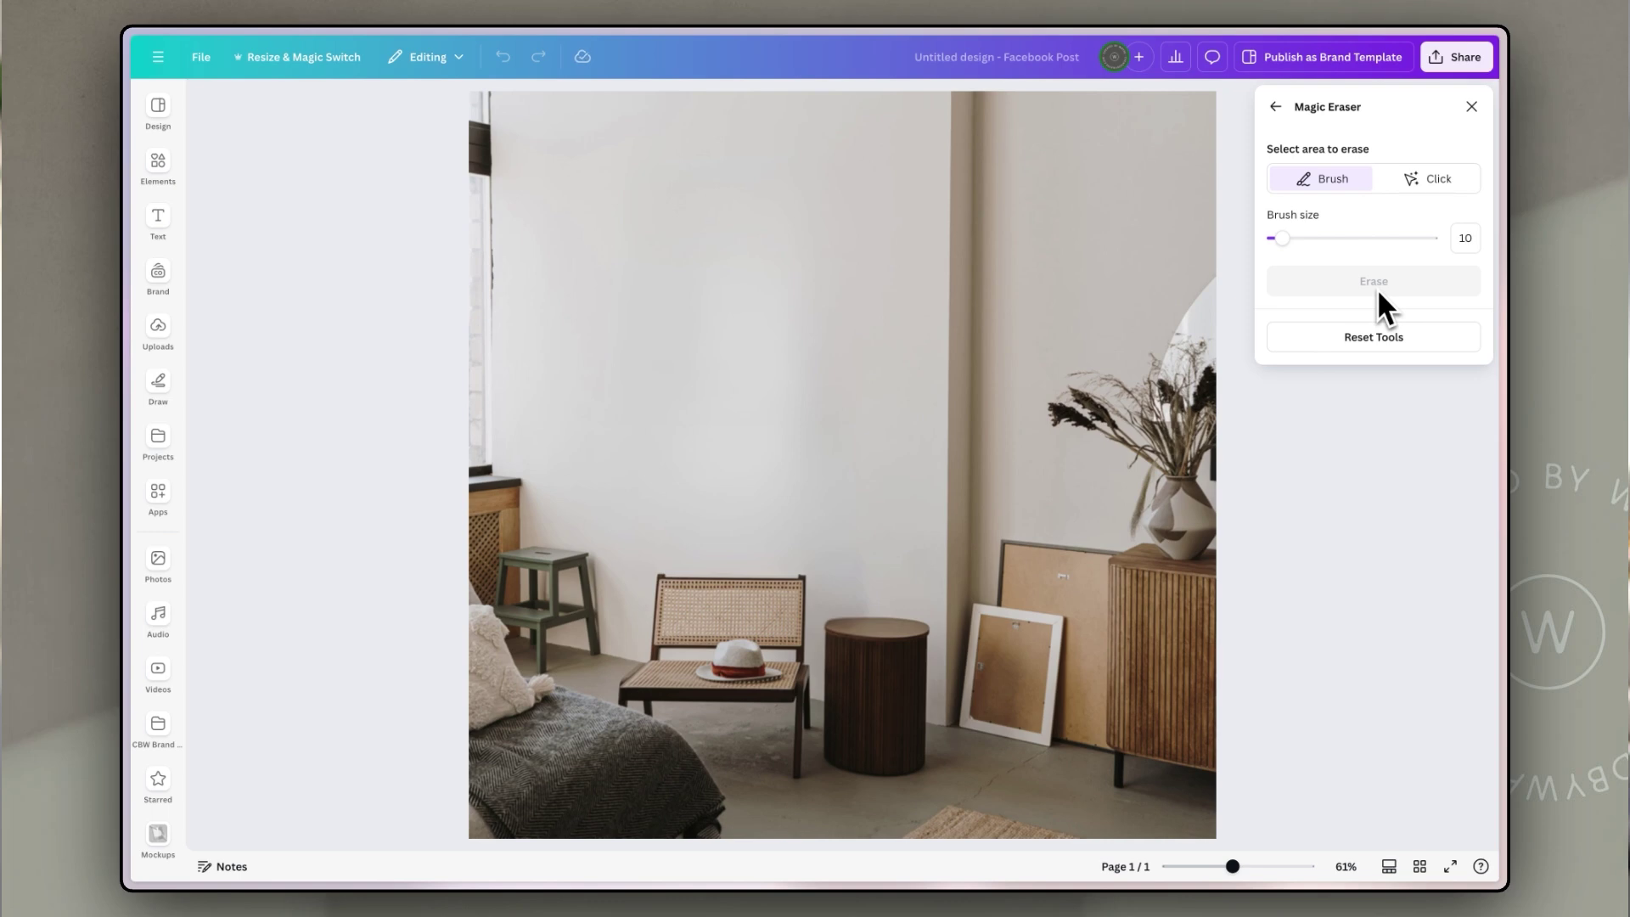
- Replace the edited room photo with the round bar interior photo, enlarged to page width
click(1474, 109)
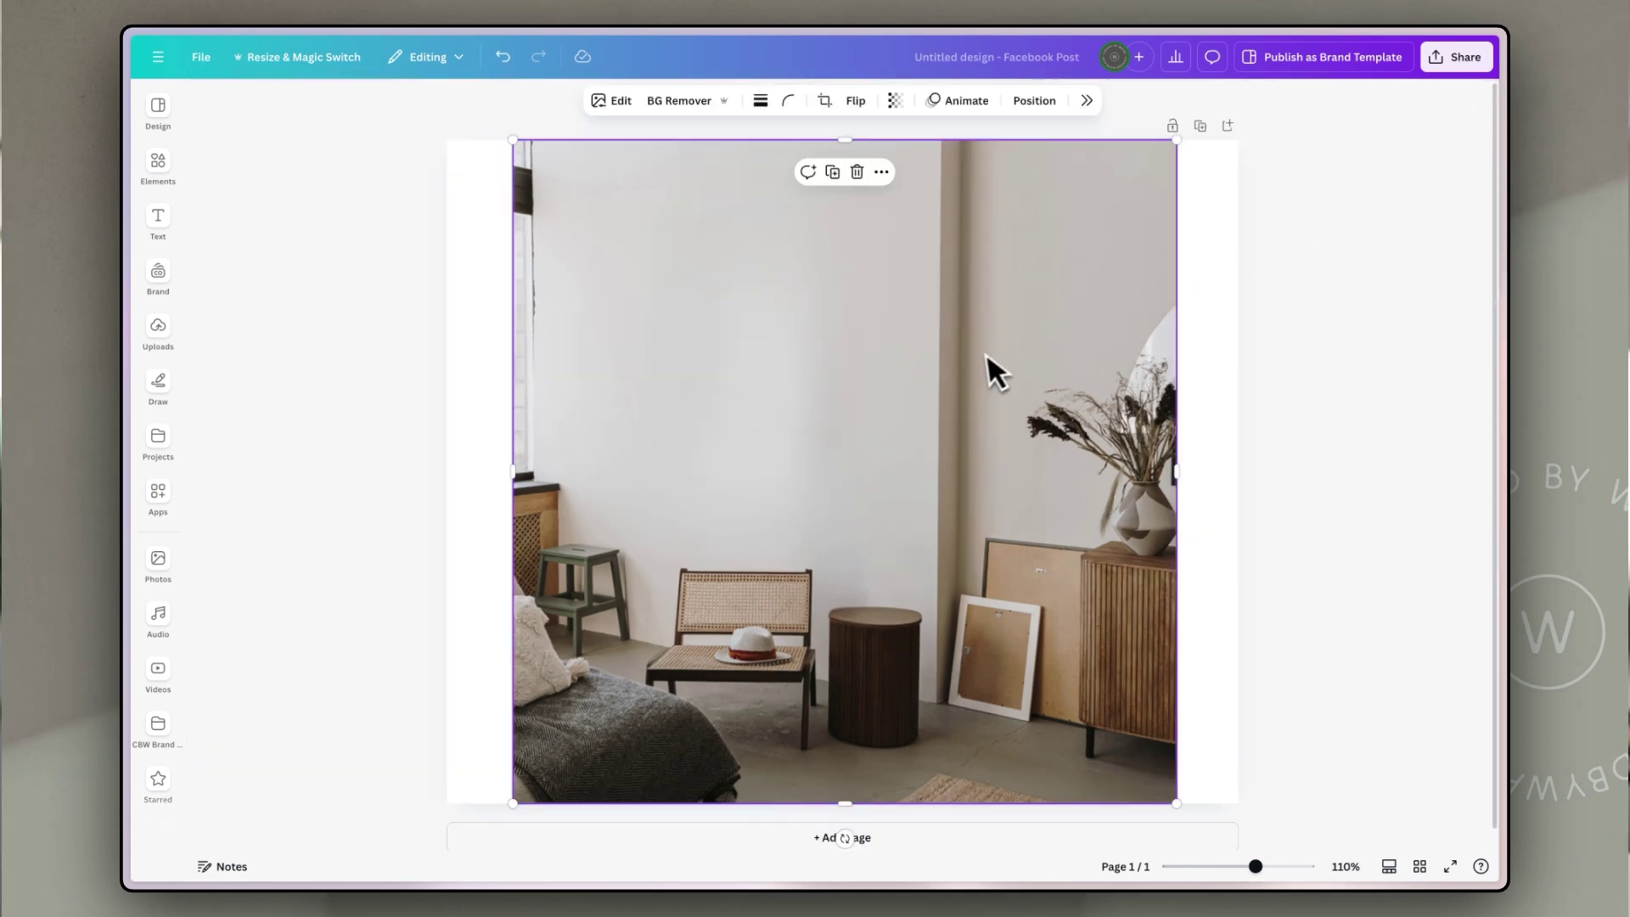
key(Delete)
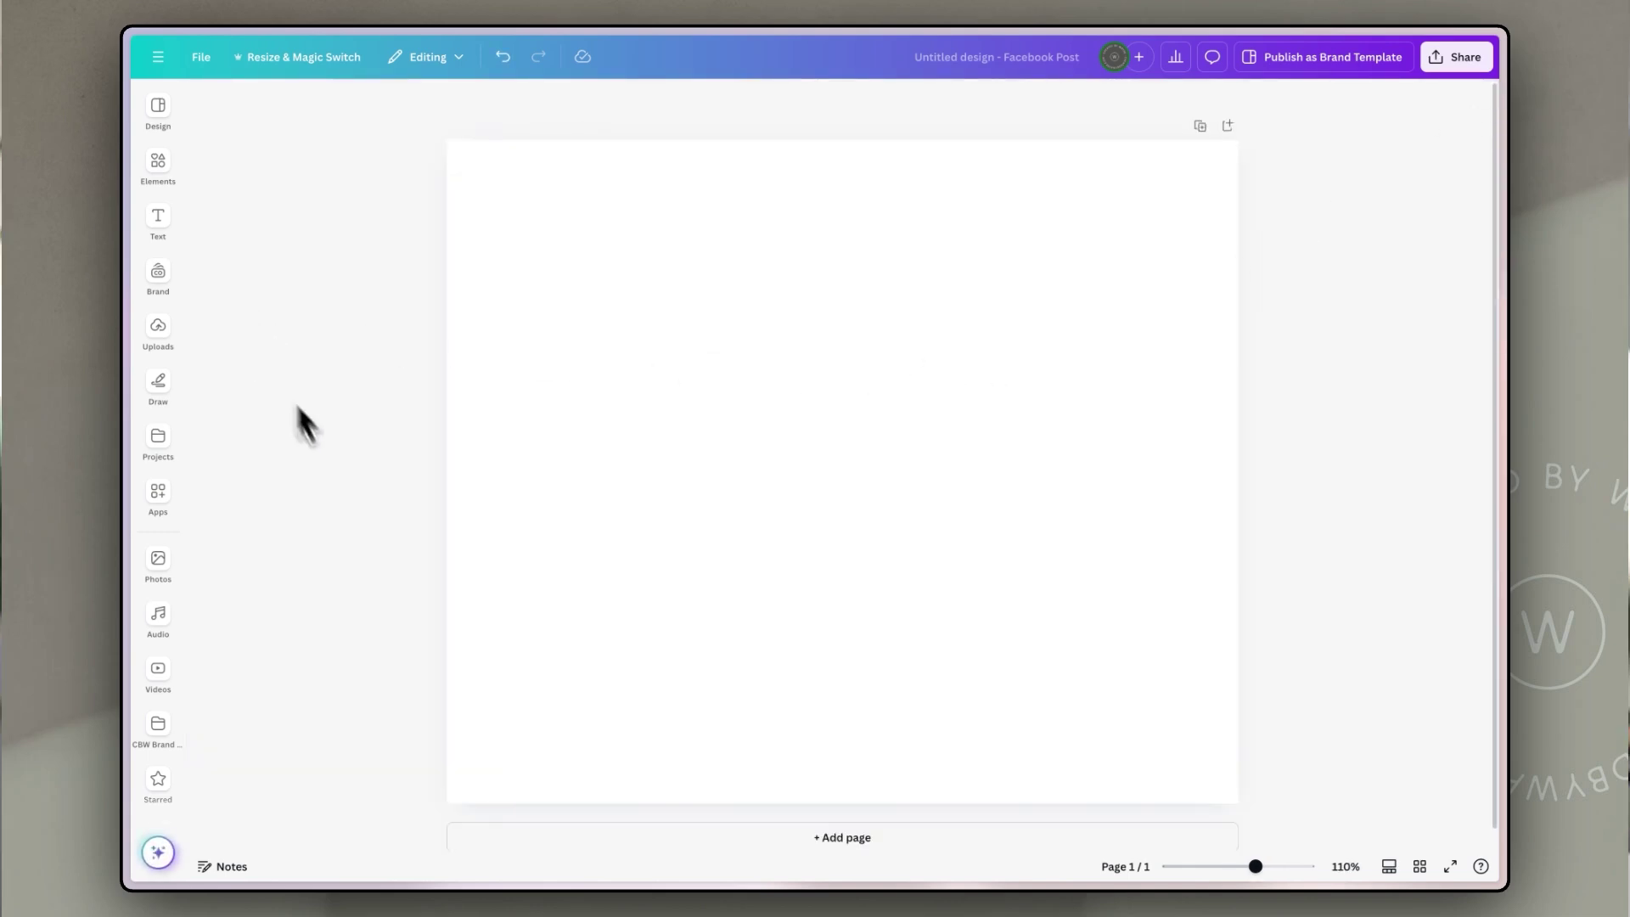
click(158, 560)
click(263, 246)
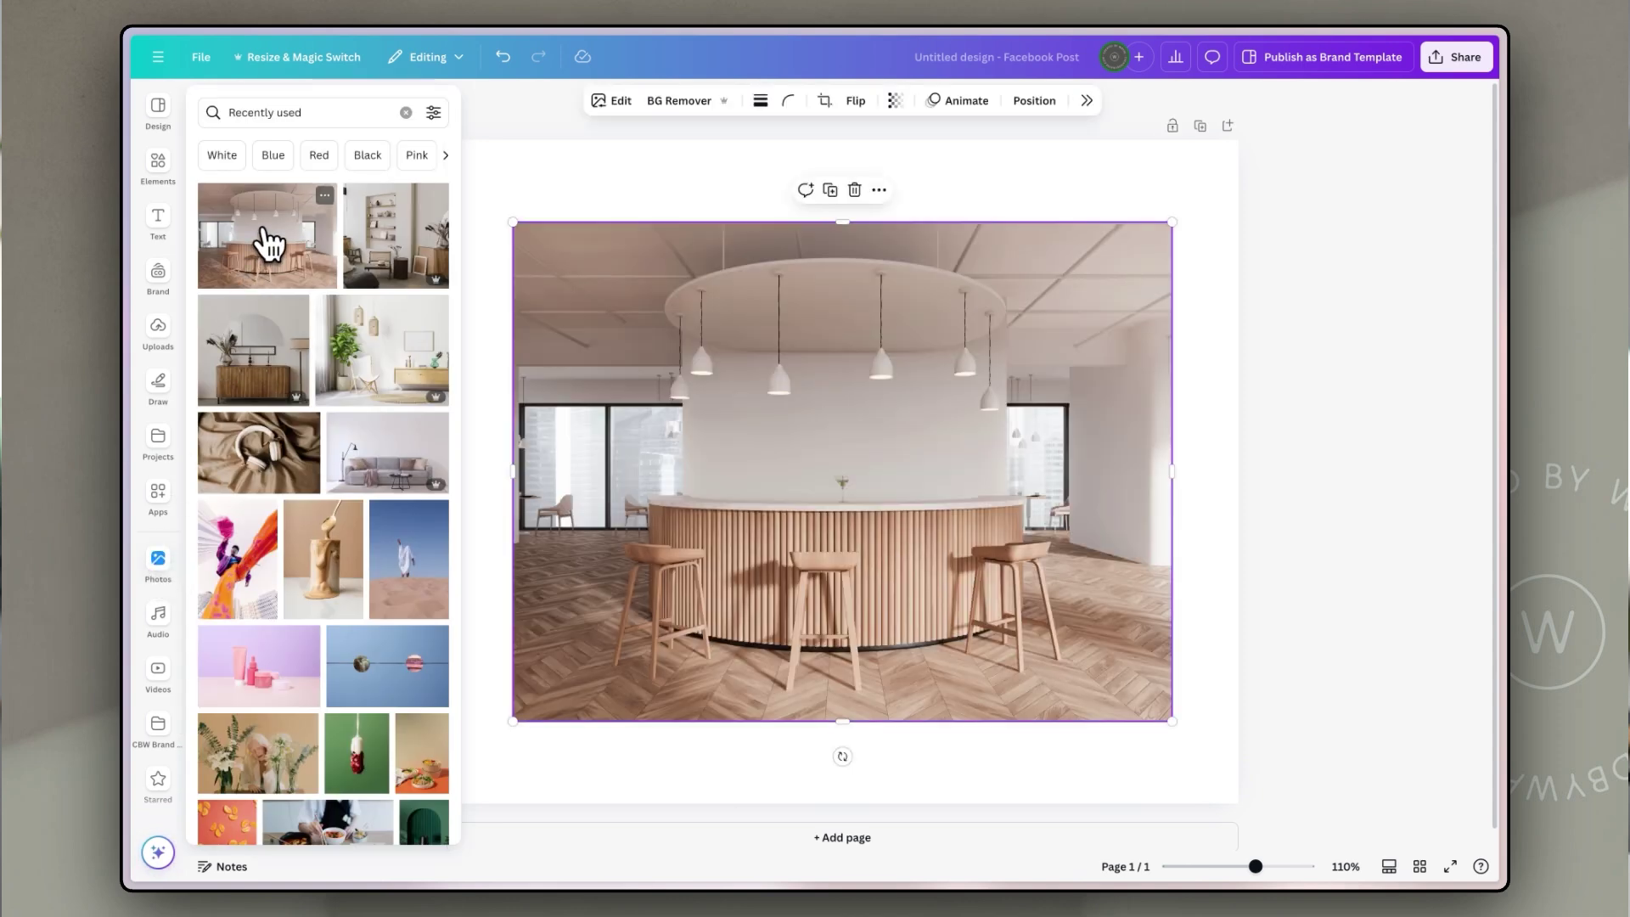
drag(984, 437, 913, 368)
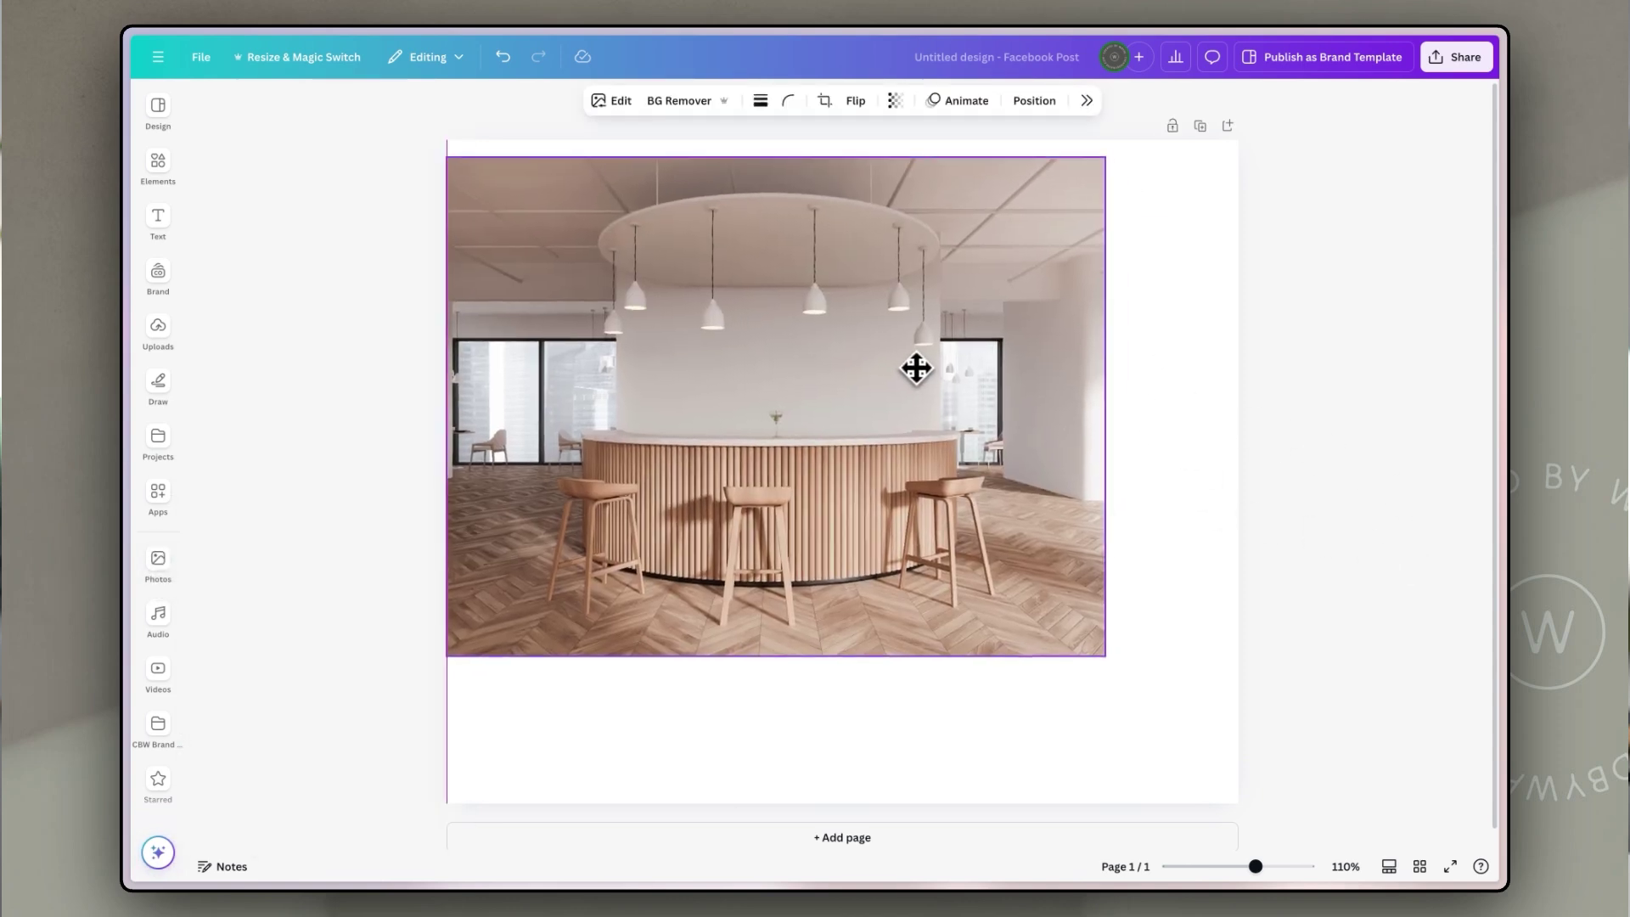
drag(1105, 655, 1237, 757)
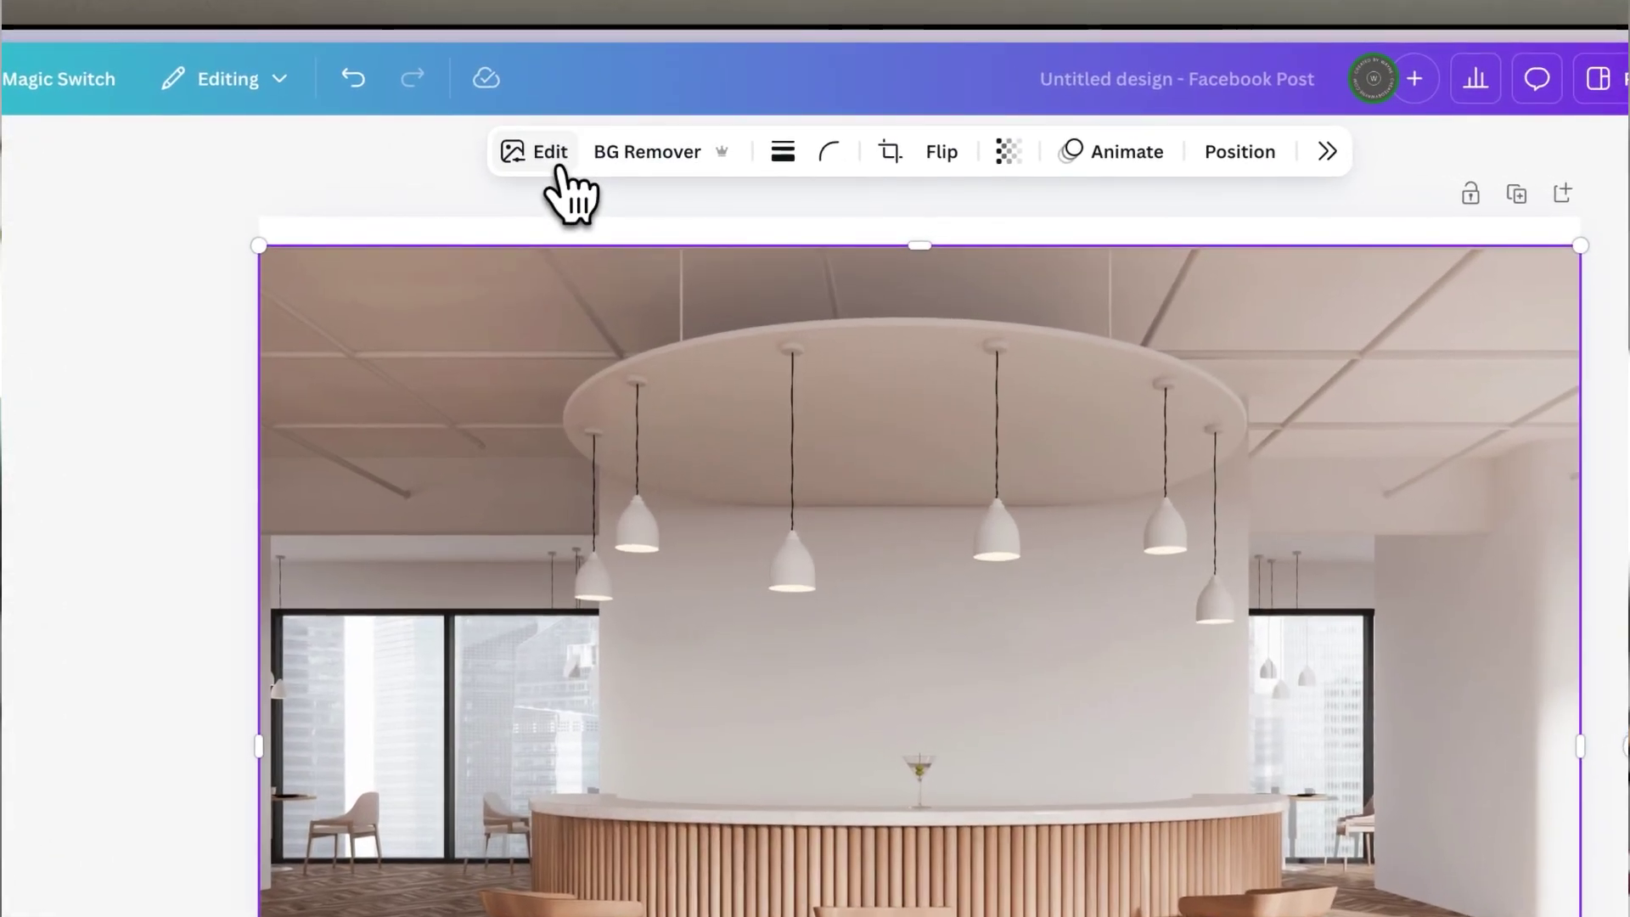
- Brush over one pendant lamp and its cord in Magic Eraser and erase it
click(560, 165)
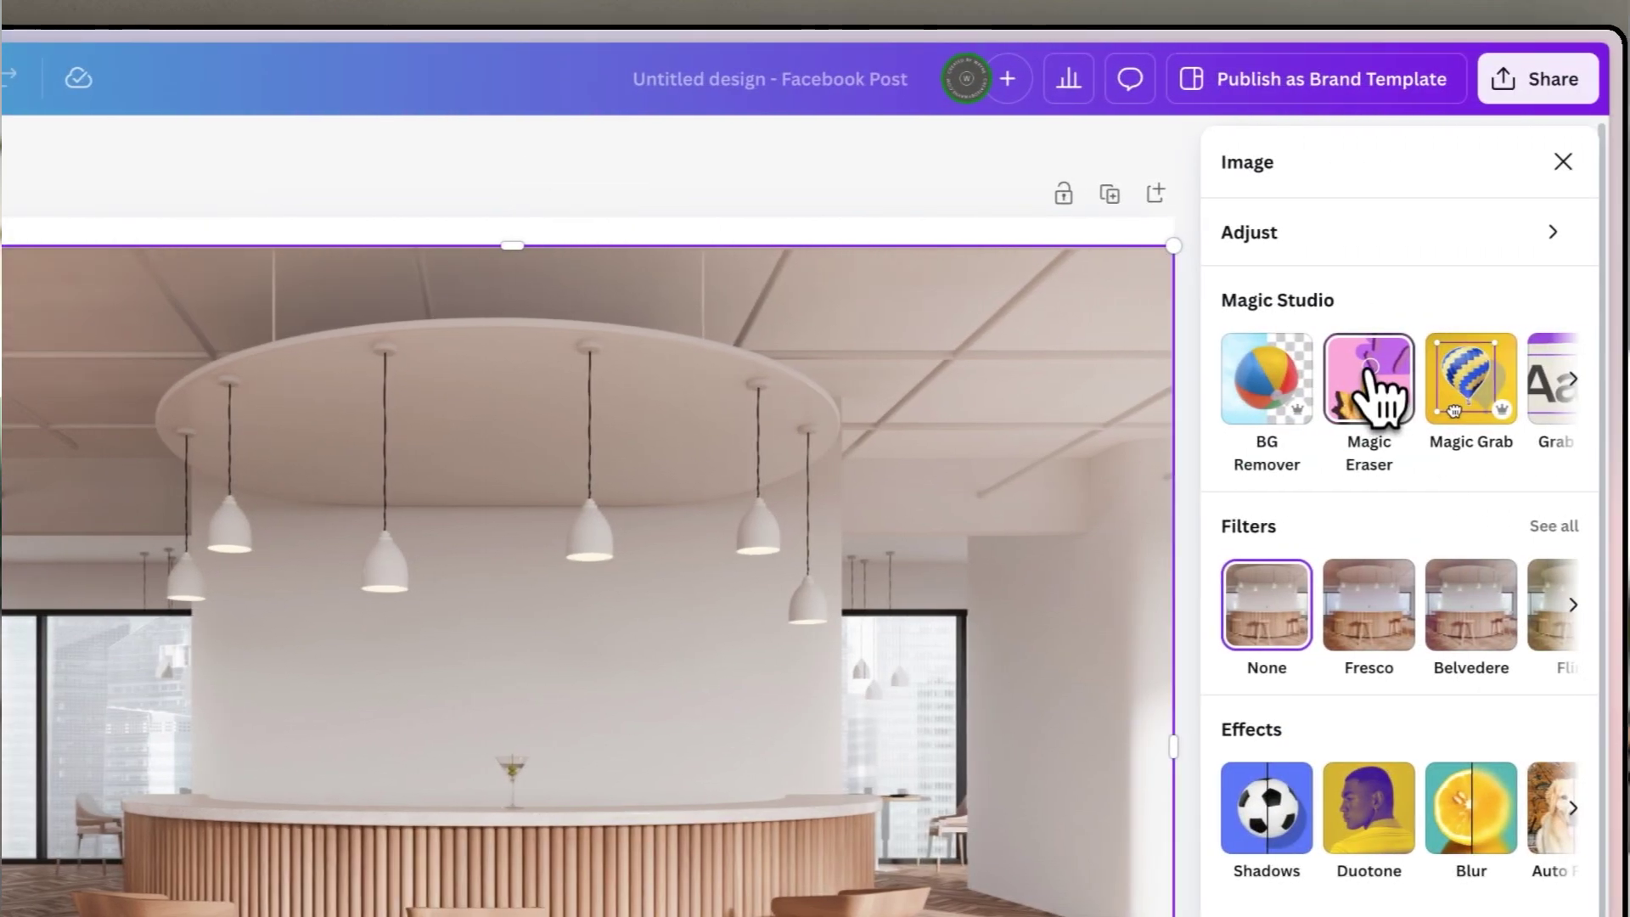
click(1369, 382)
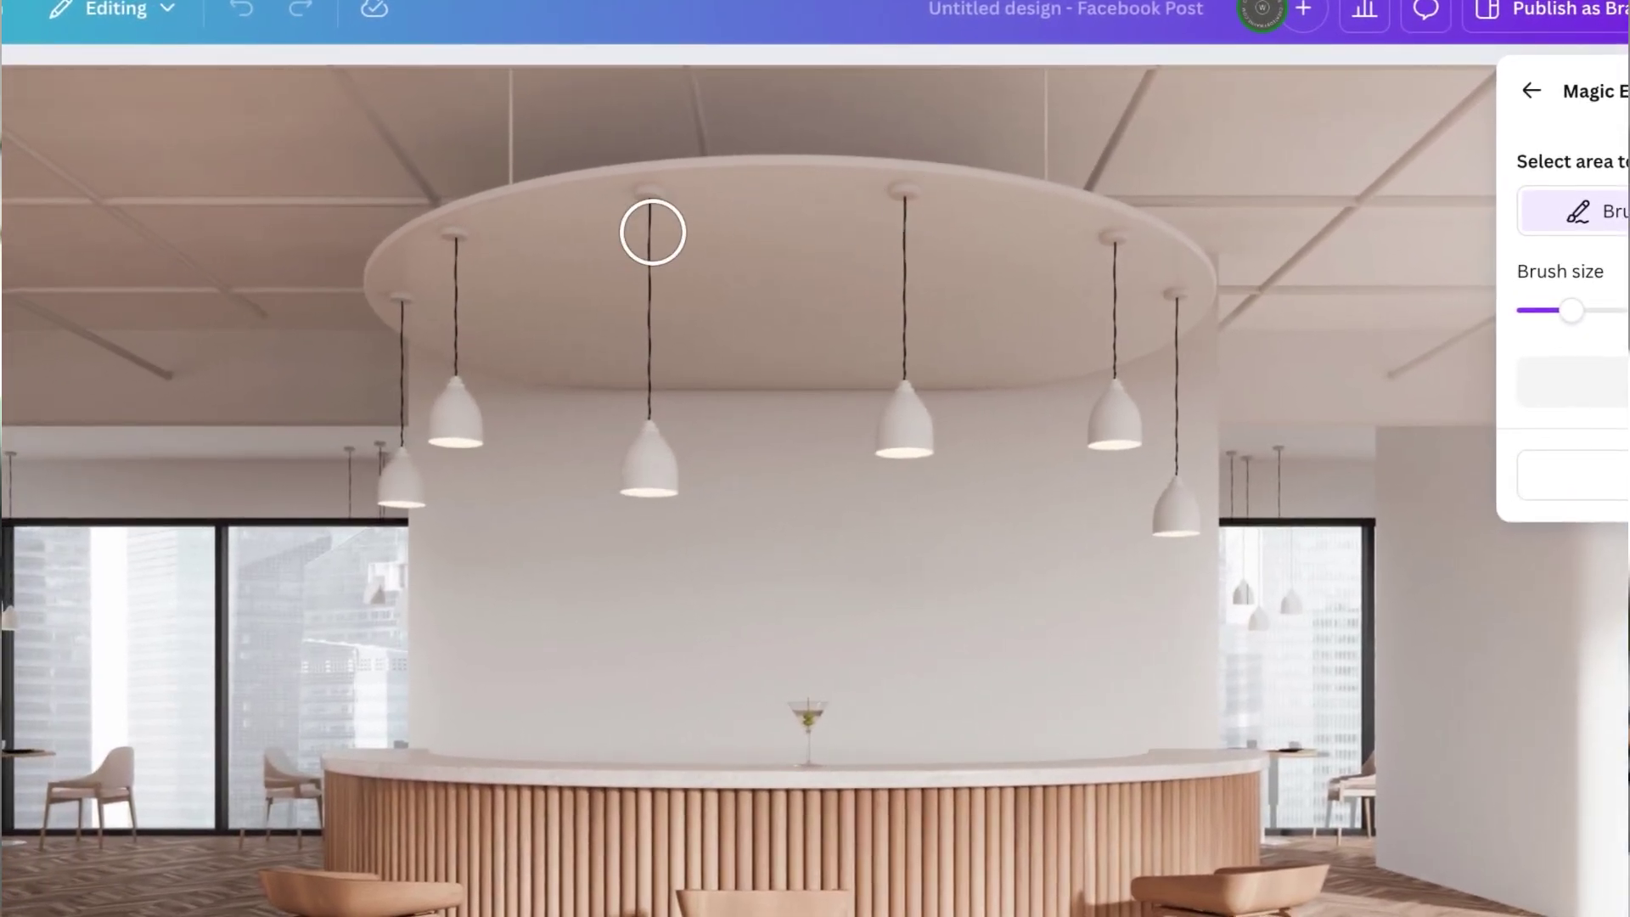
drag(647, 209, 634, 478)
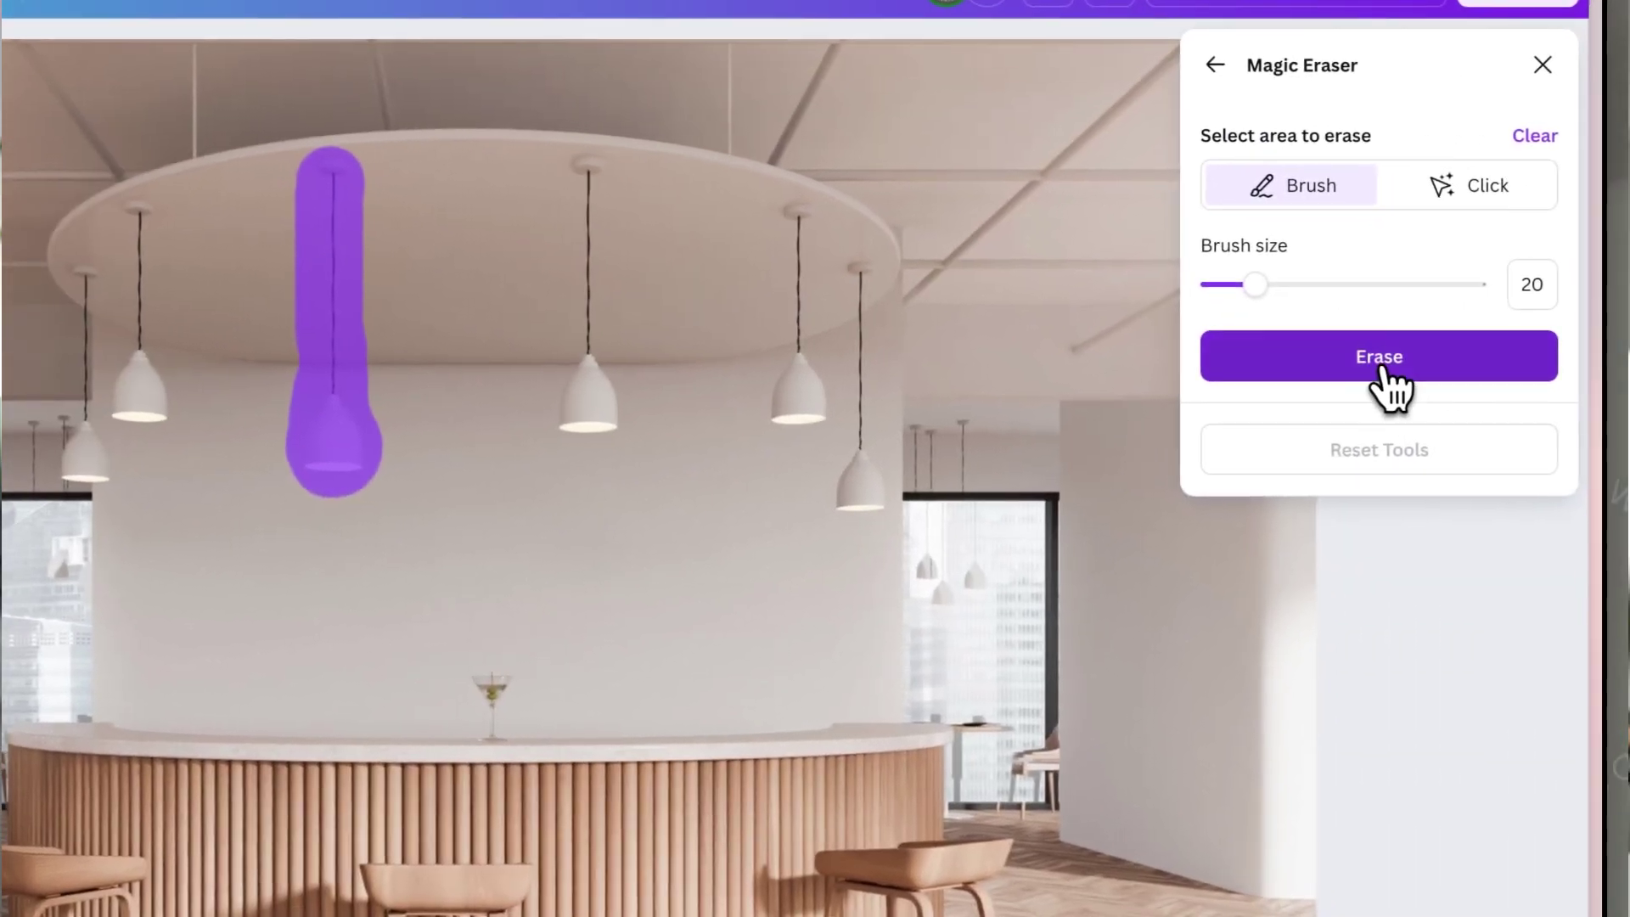
click(1397, 385)
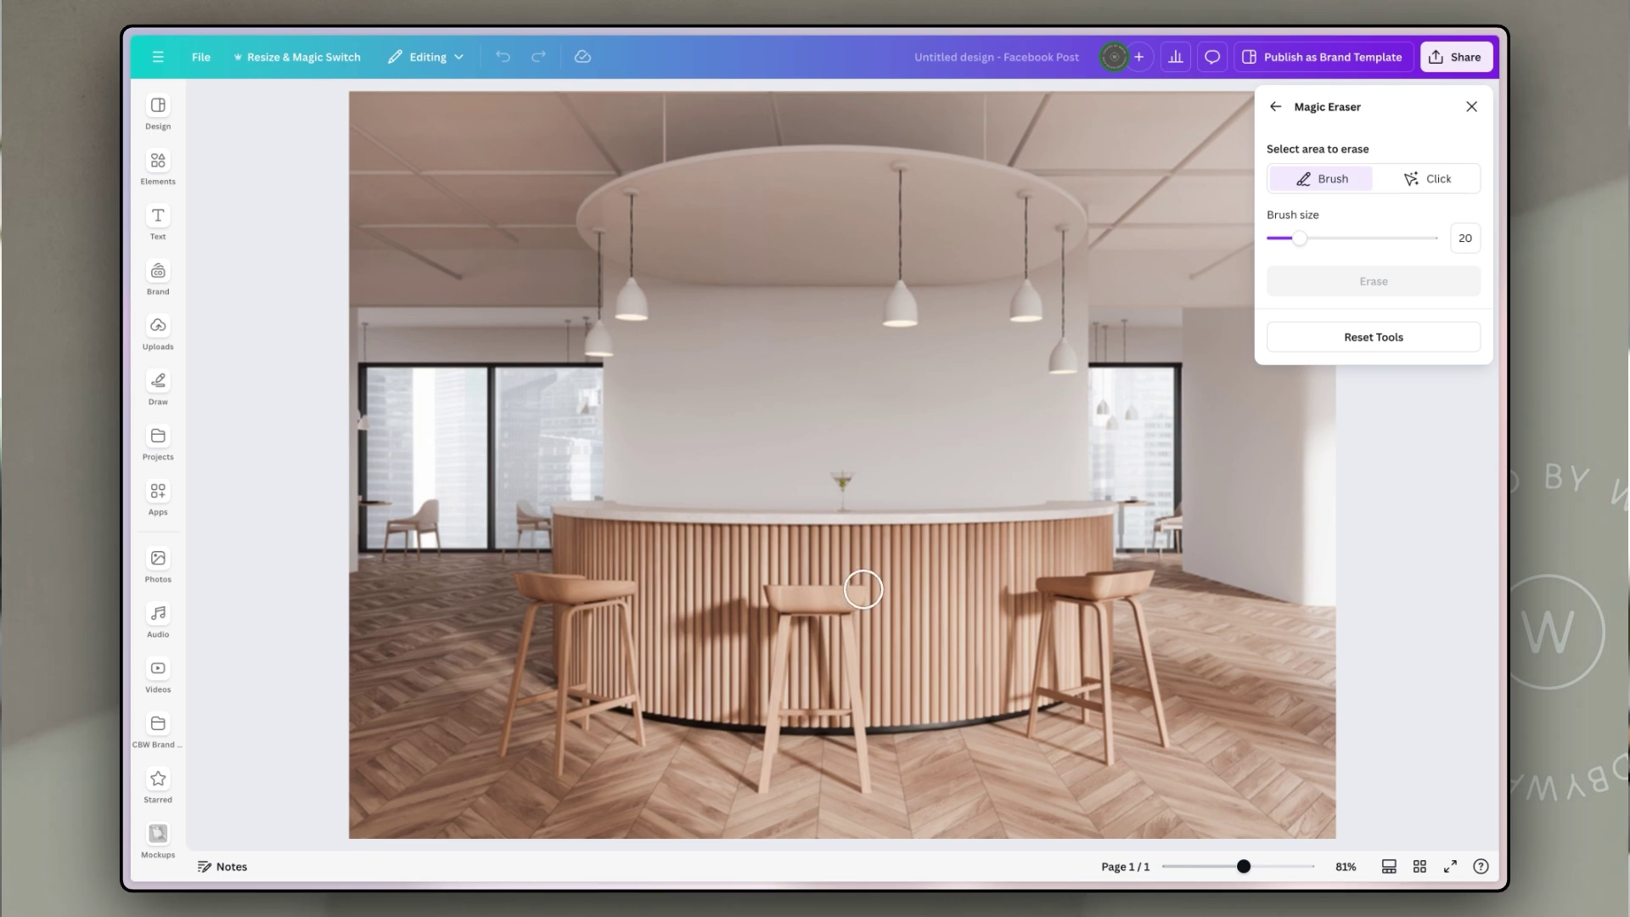
- Erase the middle bar stool with a smaller brush, then erase the leftover bar-front patch
mouse_move(861, 594)
mouse_down()
mouse_move(678, 624)
mouse_move(762, 627)
mouse_move(750, 699)
mouse_move(692, 732)
mouse_move(766, 766)
mouse_move(778, 662)
mouse_move(807, 597)
mouse_move(849, 600)
mouse_move(868, 794)
mouse_up()
drag(1300, 238, 1288, 238)
drag(786, 720, 849, 709)
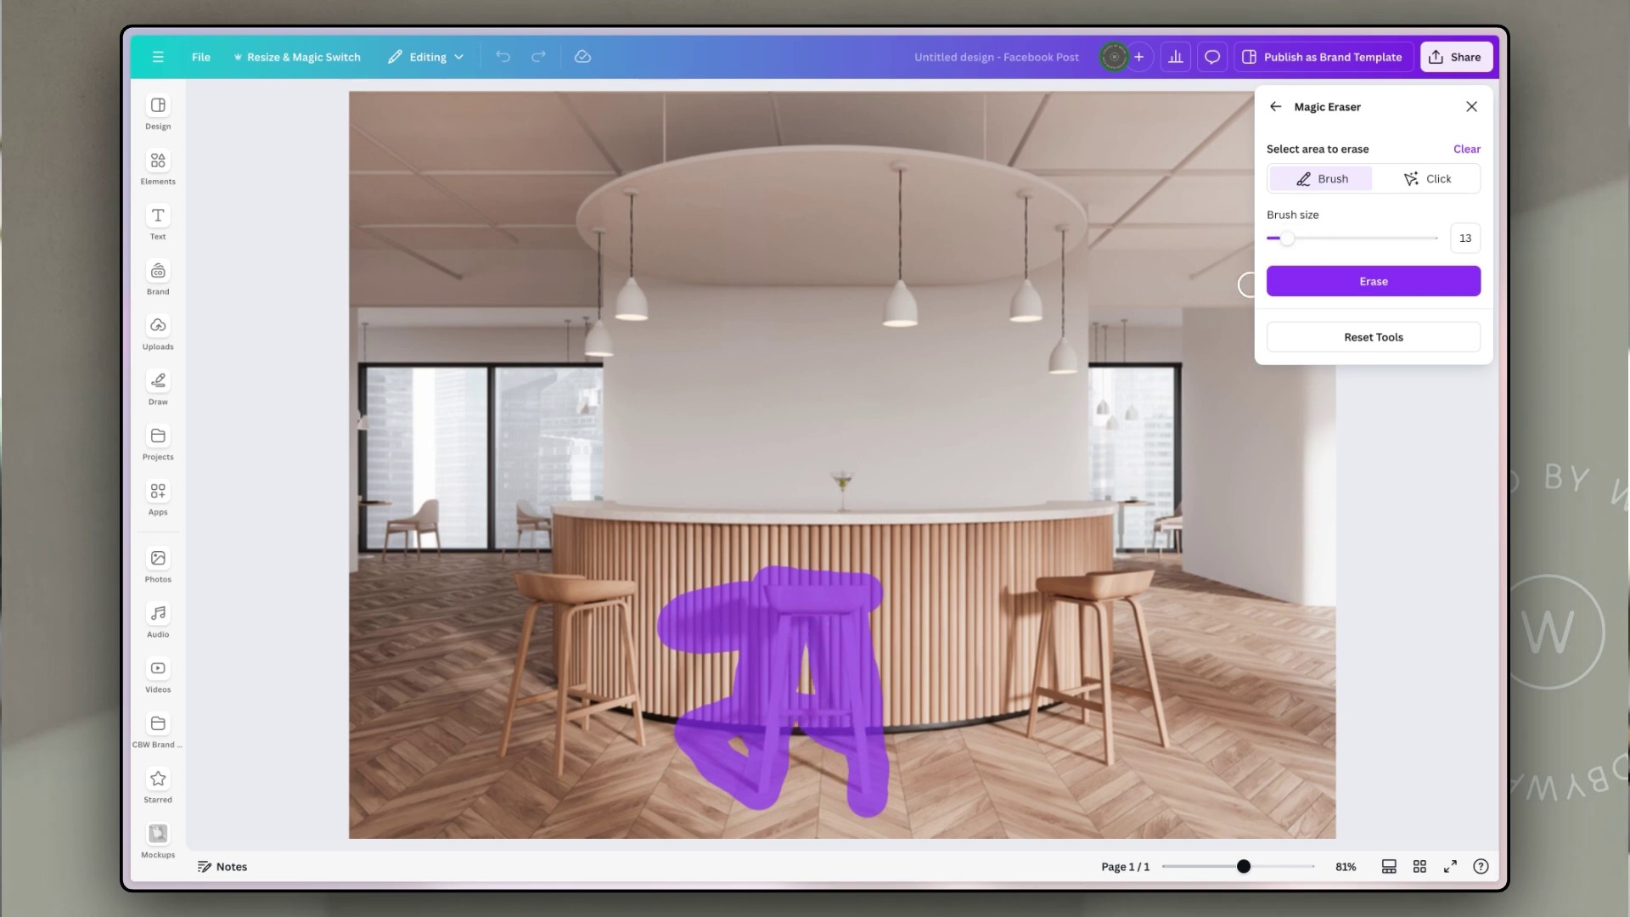
drag(1287, 238, 1282, 238)
click(1381, 282)
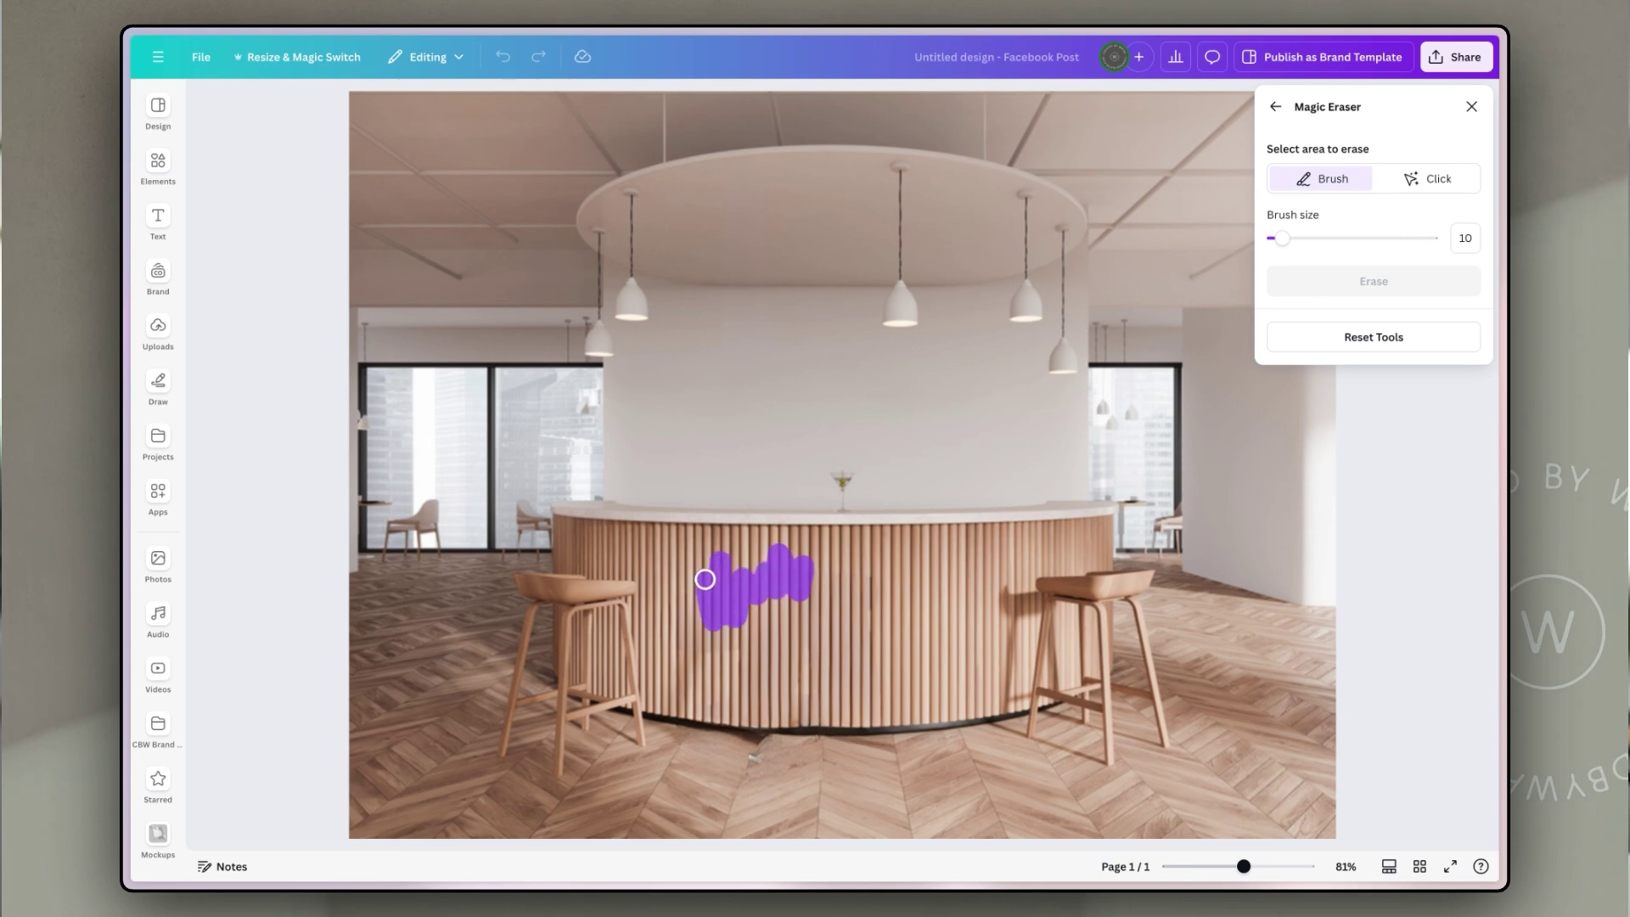
drag(770, 649, 771, 604)
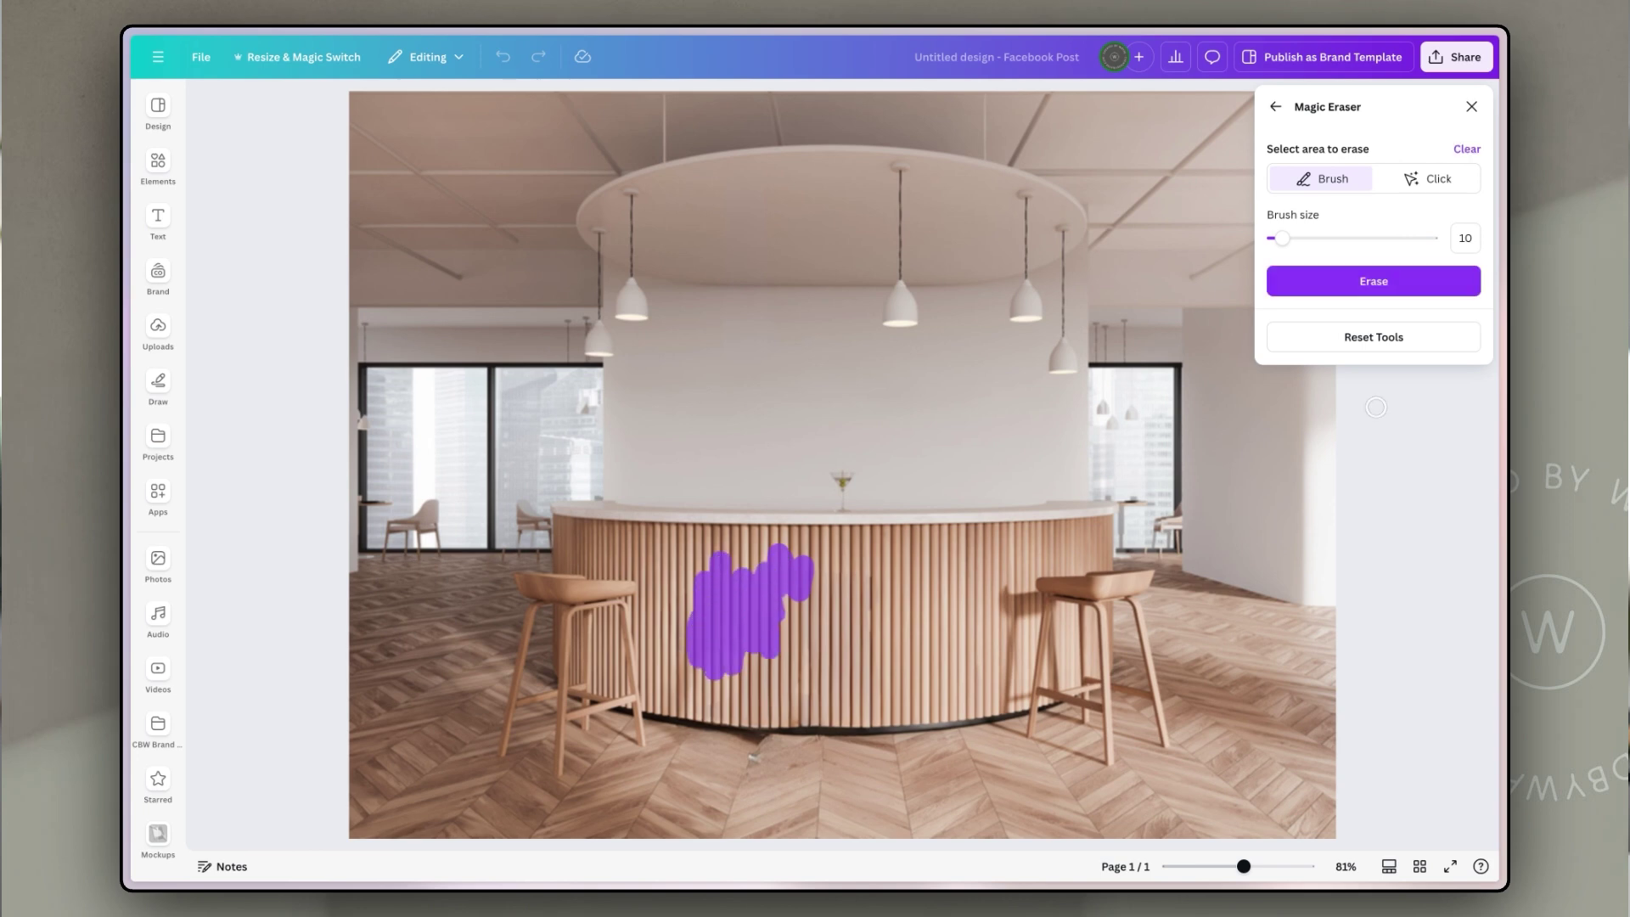
click(1428, 286)
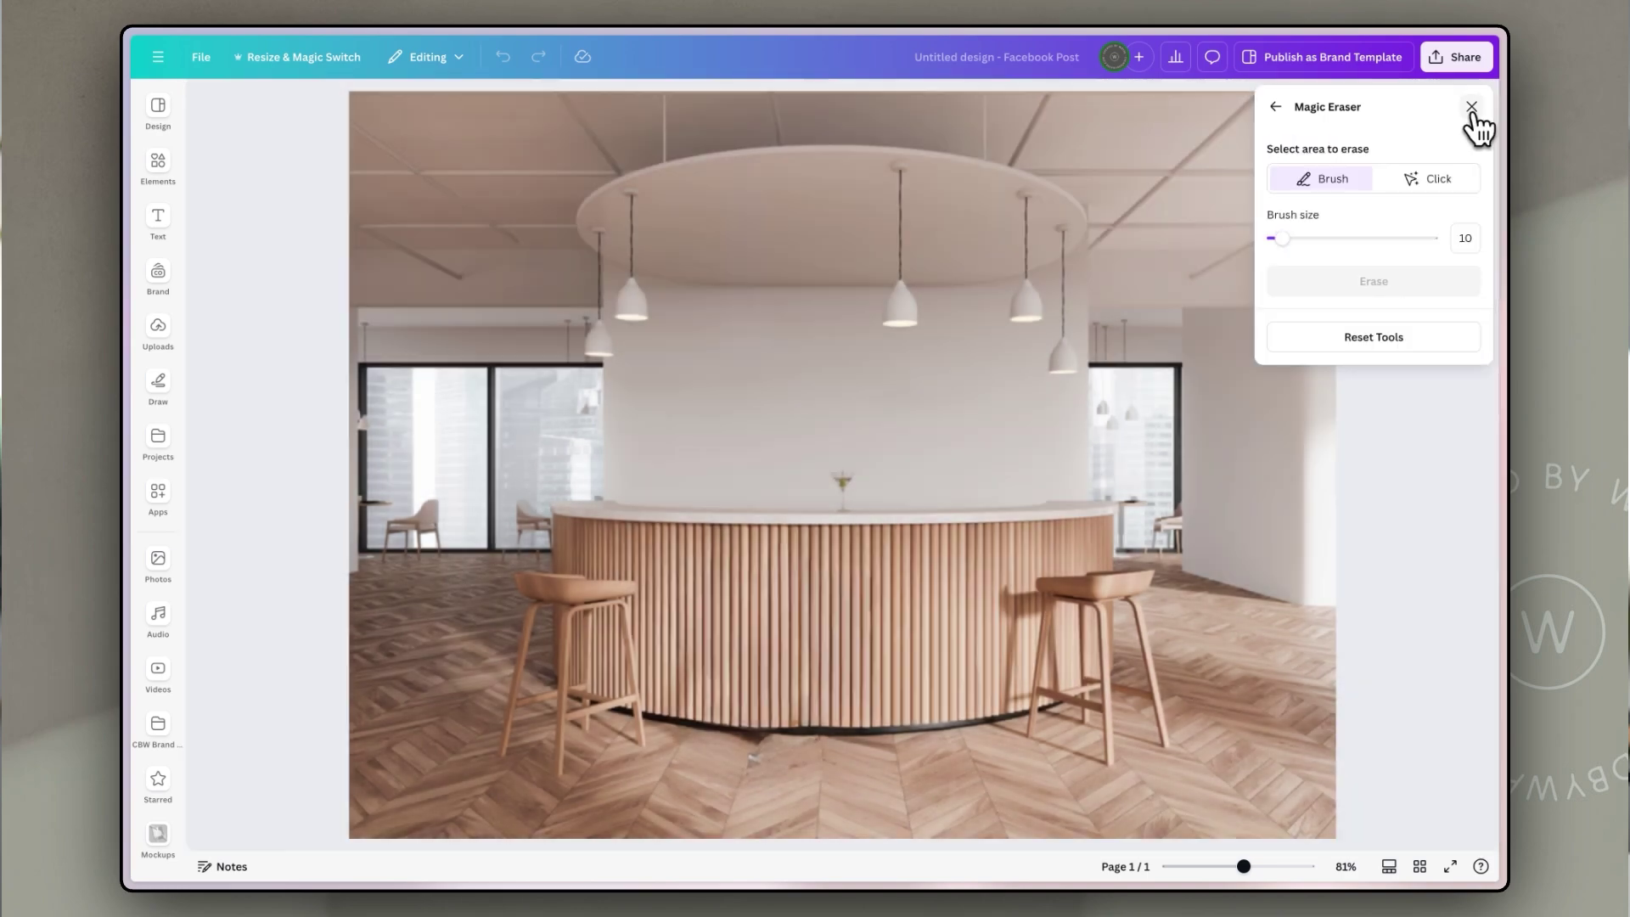
- Delete the bar photo and add the beach family photo, sized to the page width
click(1471, 108)
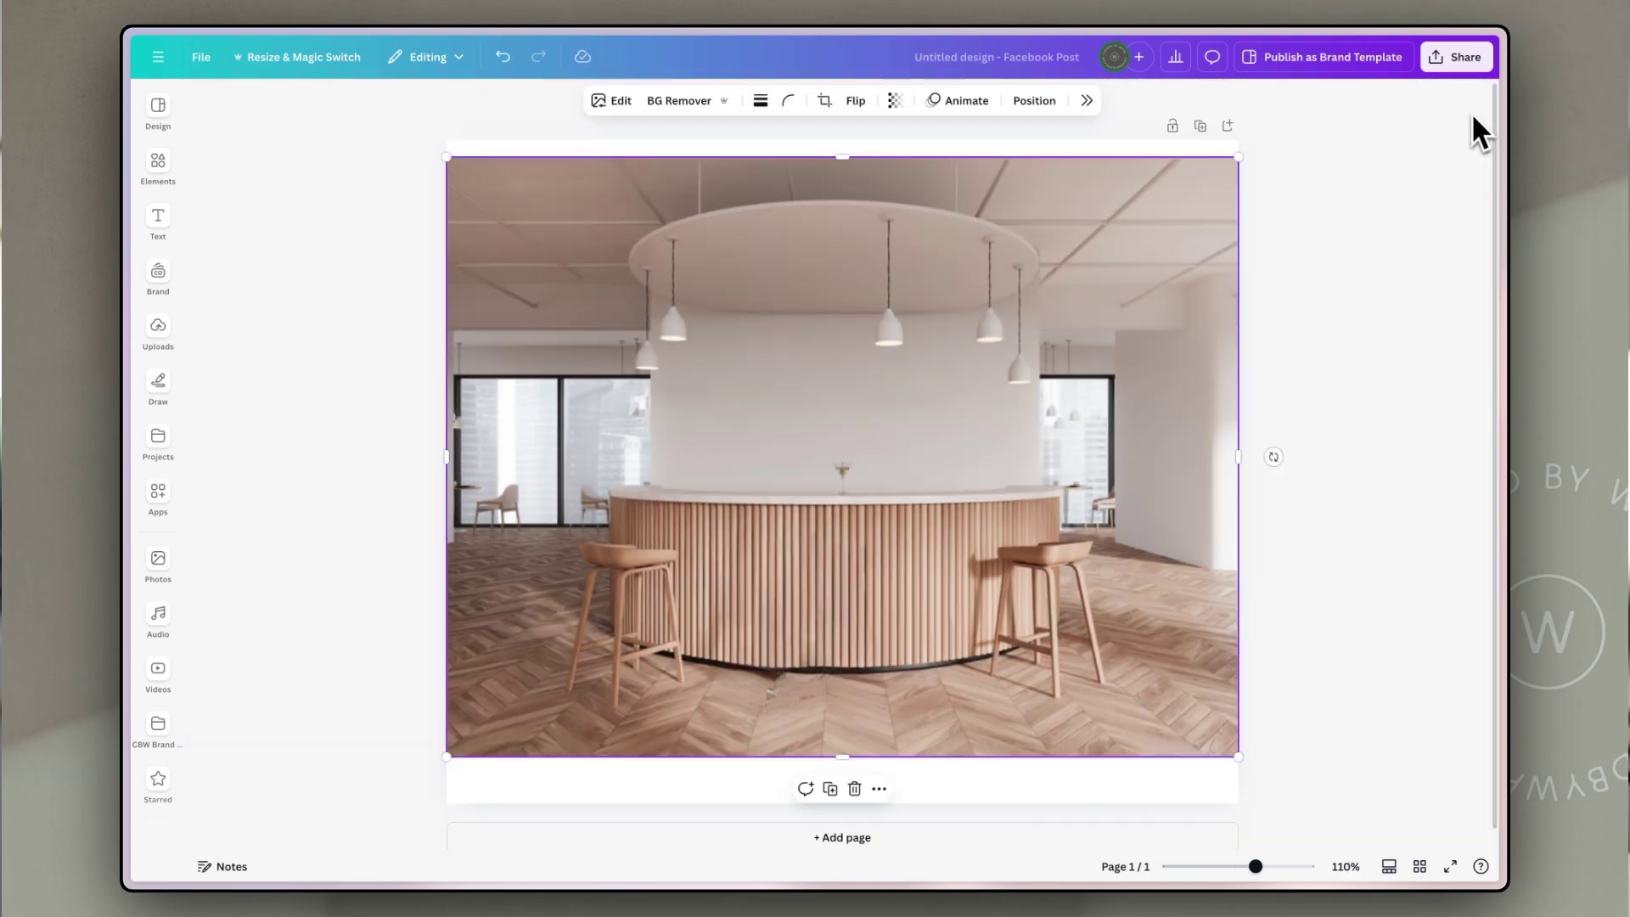
key(Delete)
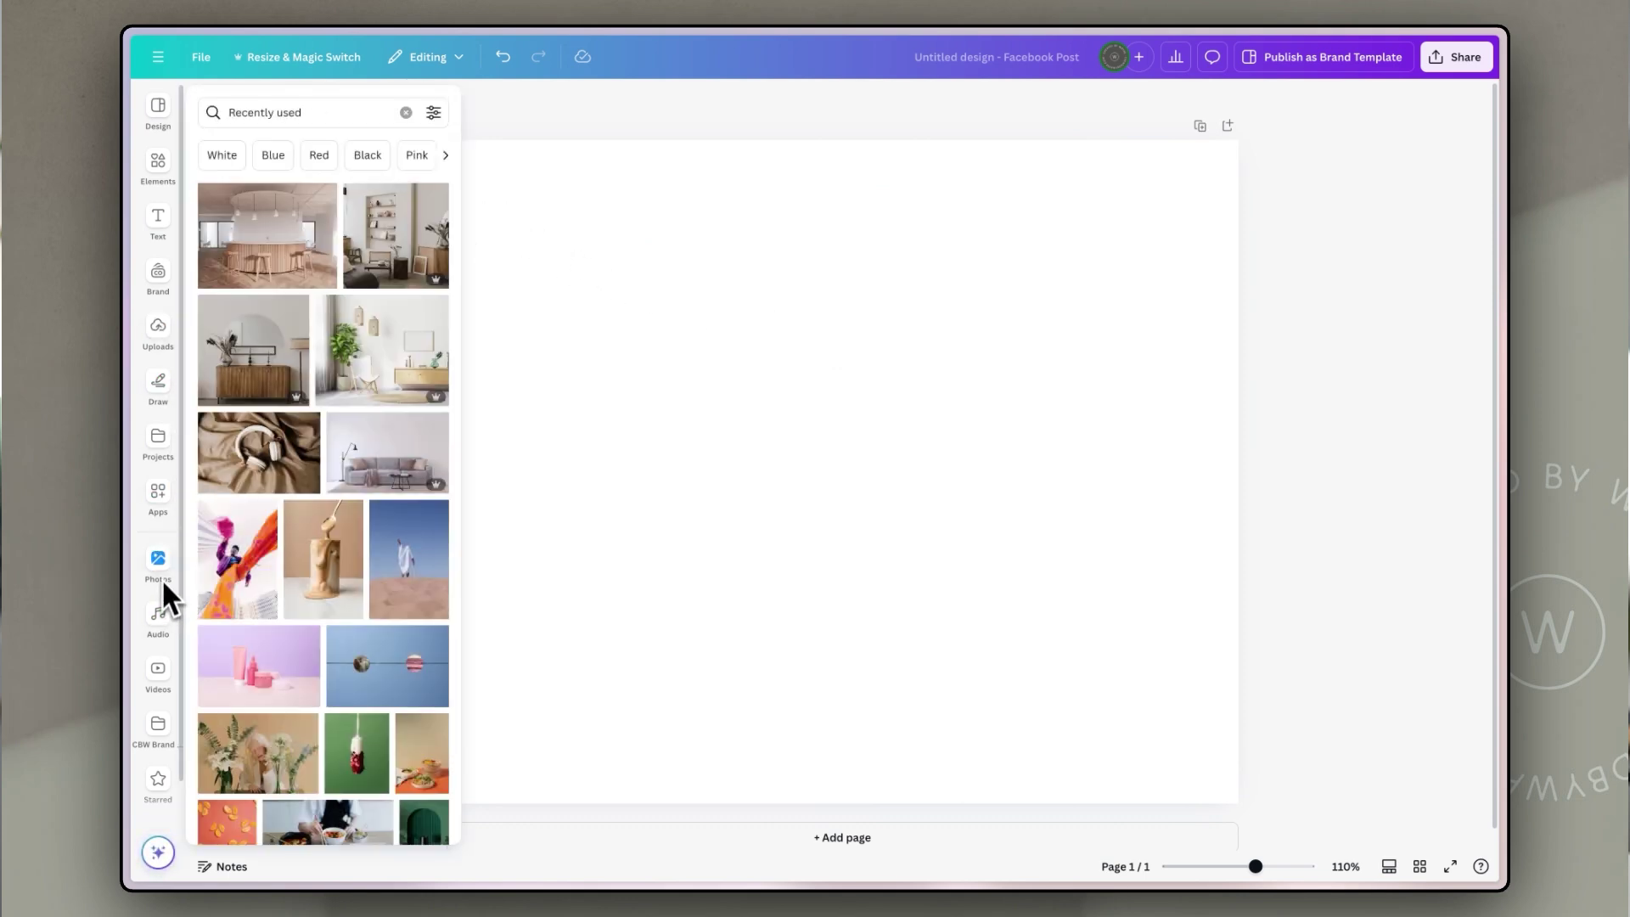
scroll(320, 572, down, 1)
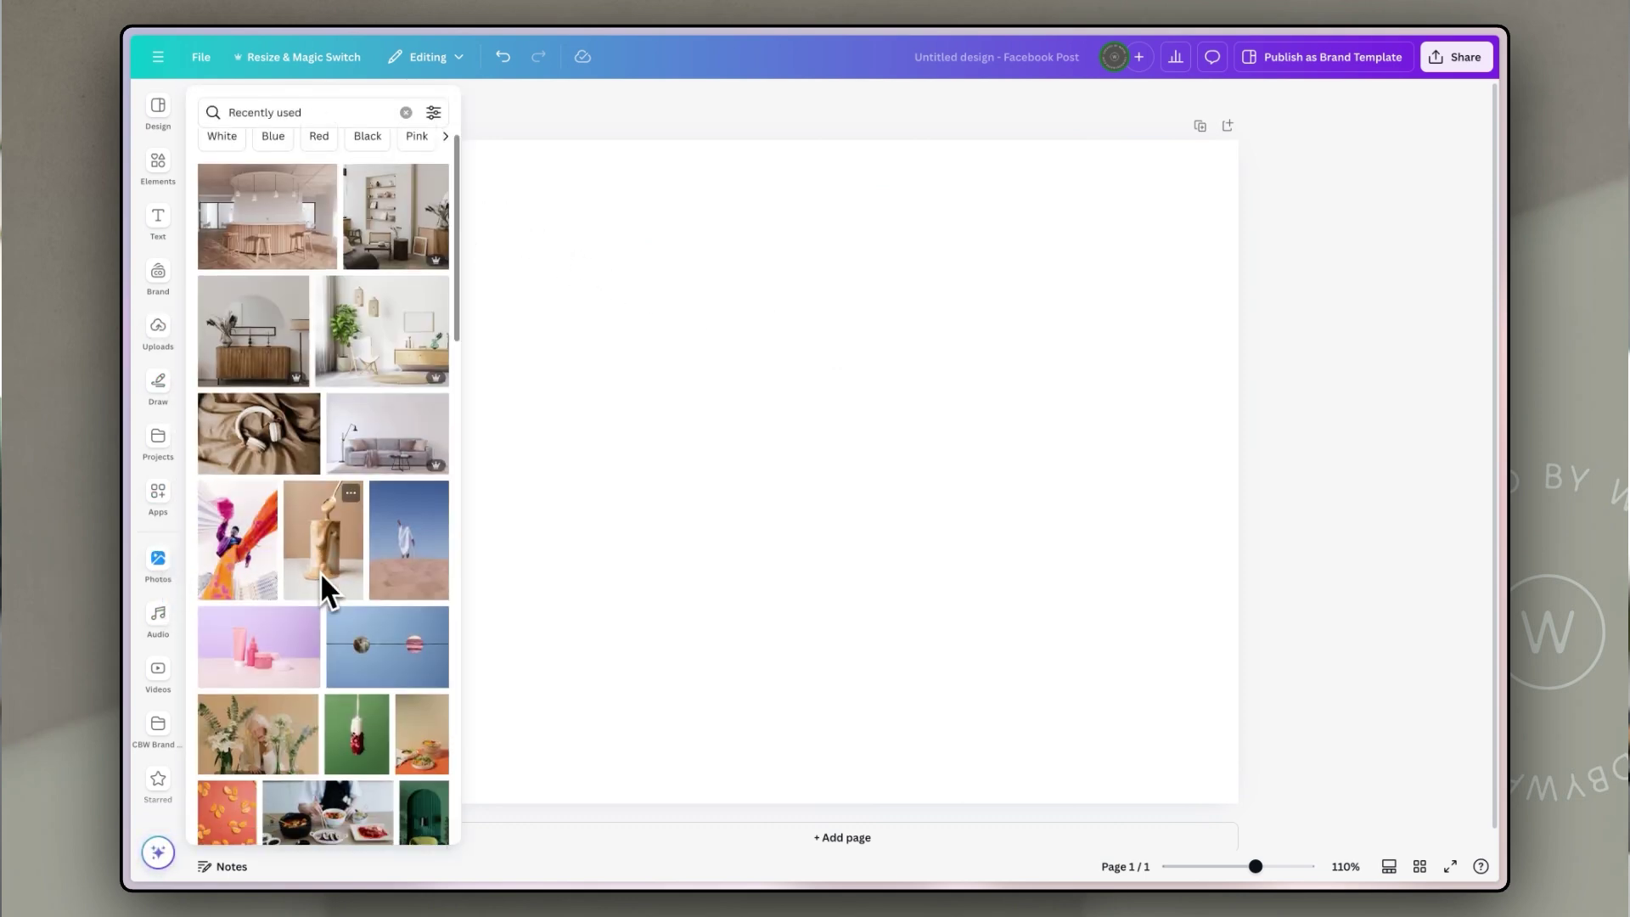
scroll(320, 571, down, 3)
scroll(320, 572, down, 3)
scroll(319, 572, down, 3)
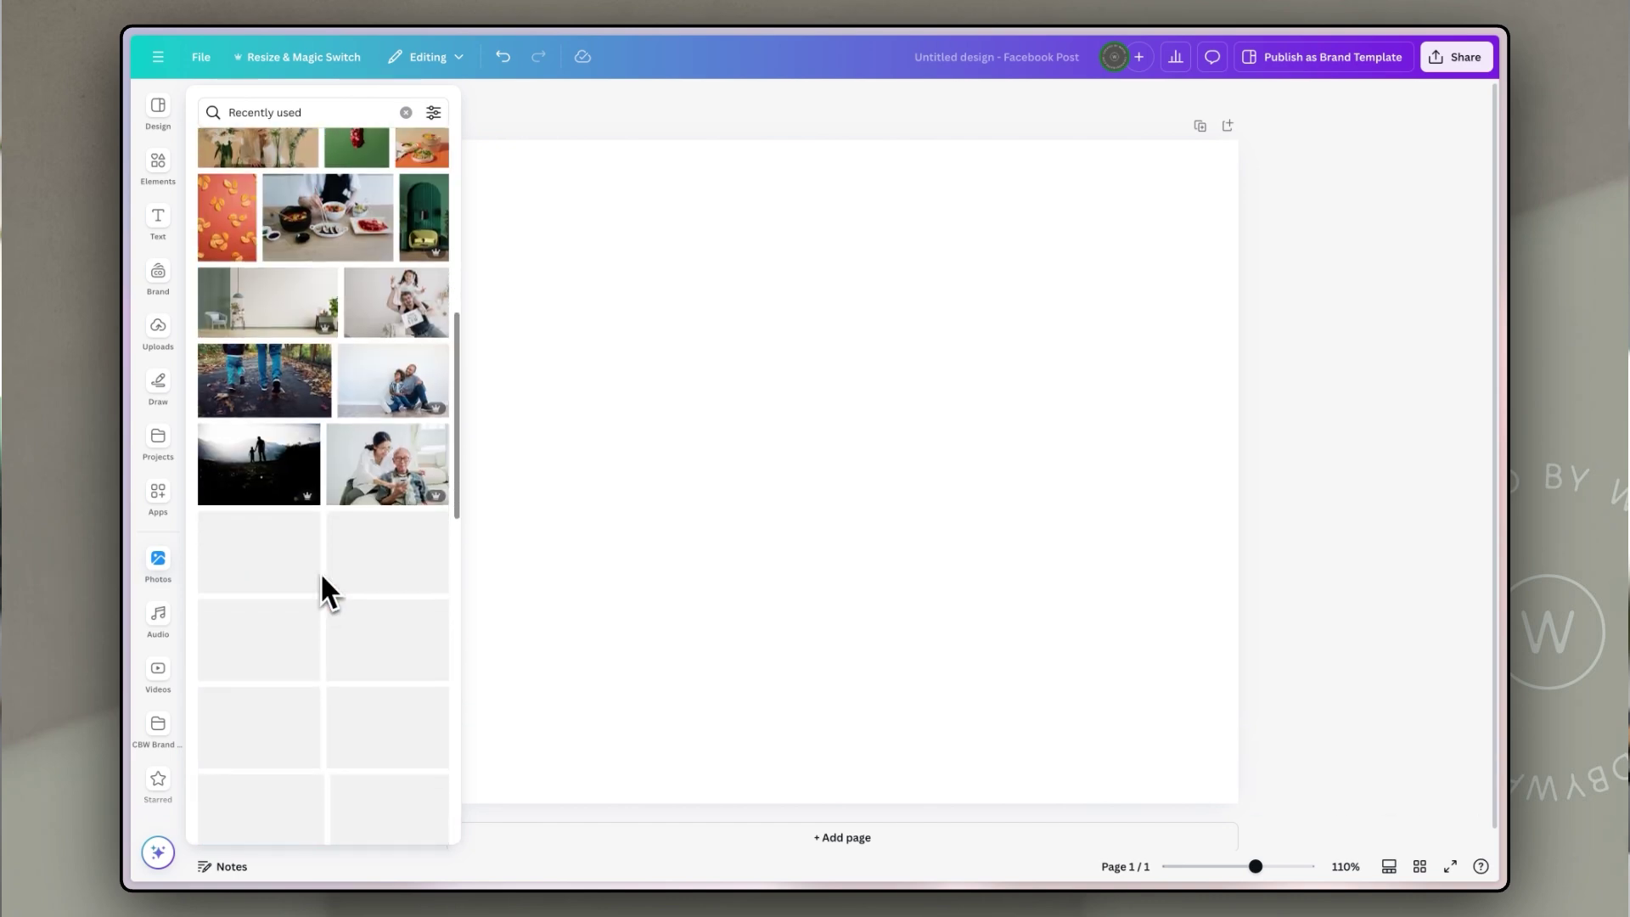
scroll(384, 619, down, 2)
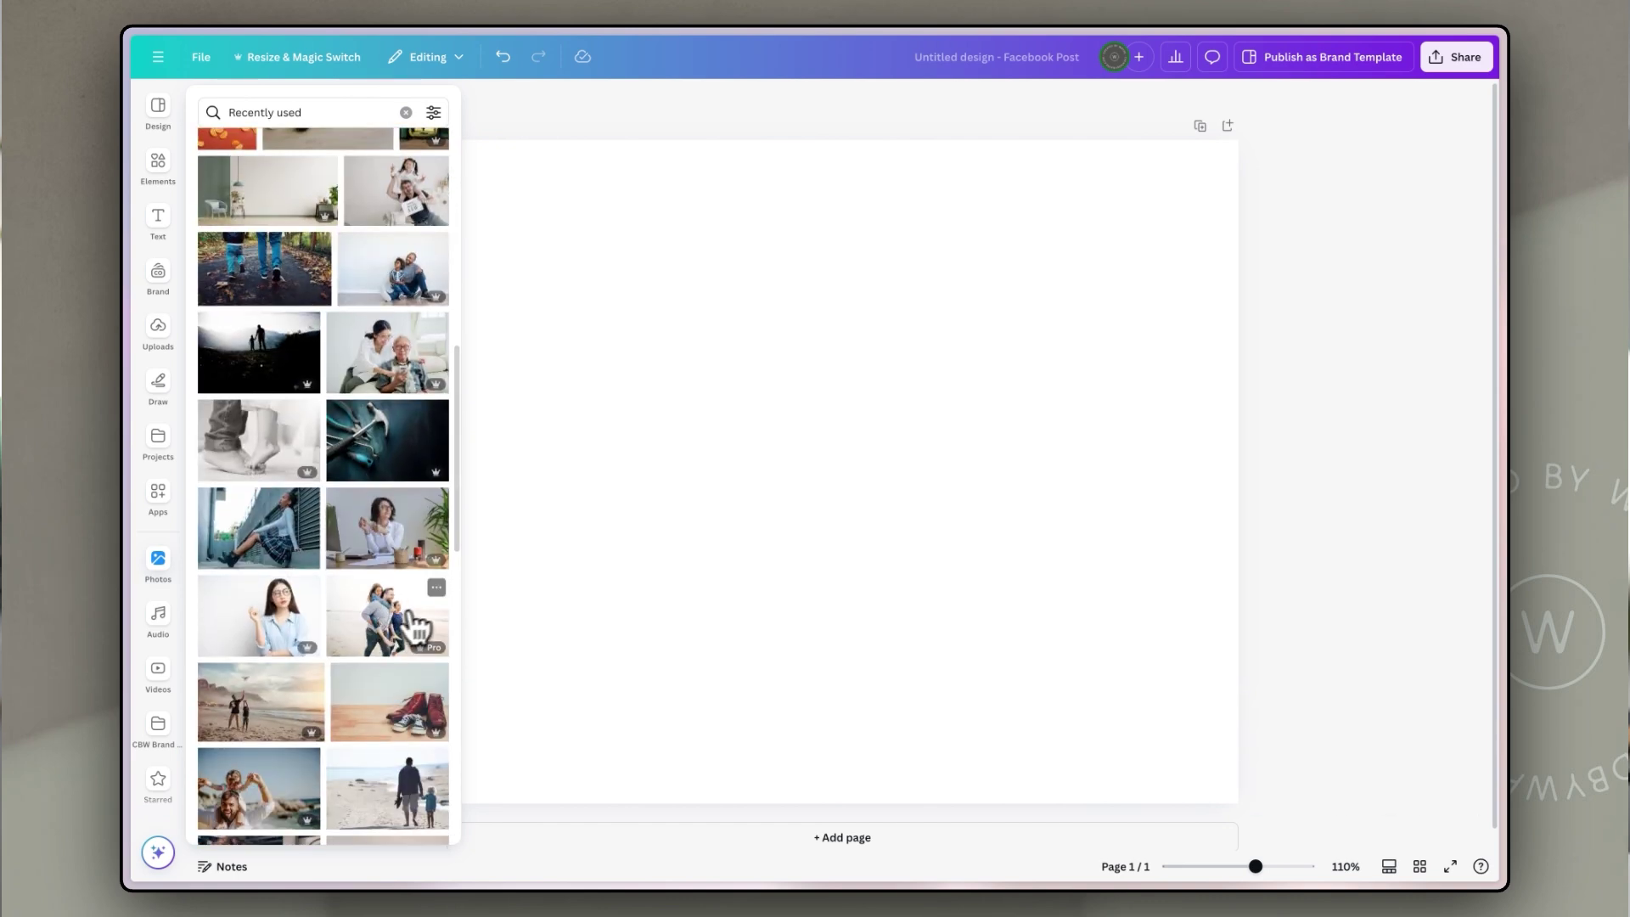
click(383, 634)
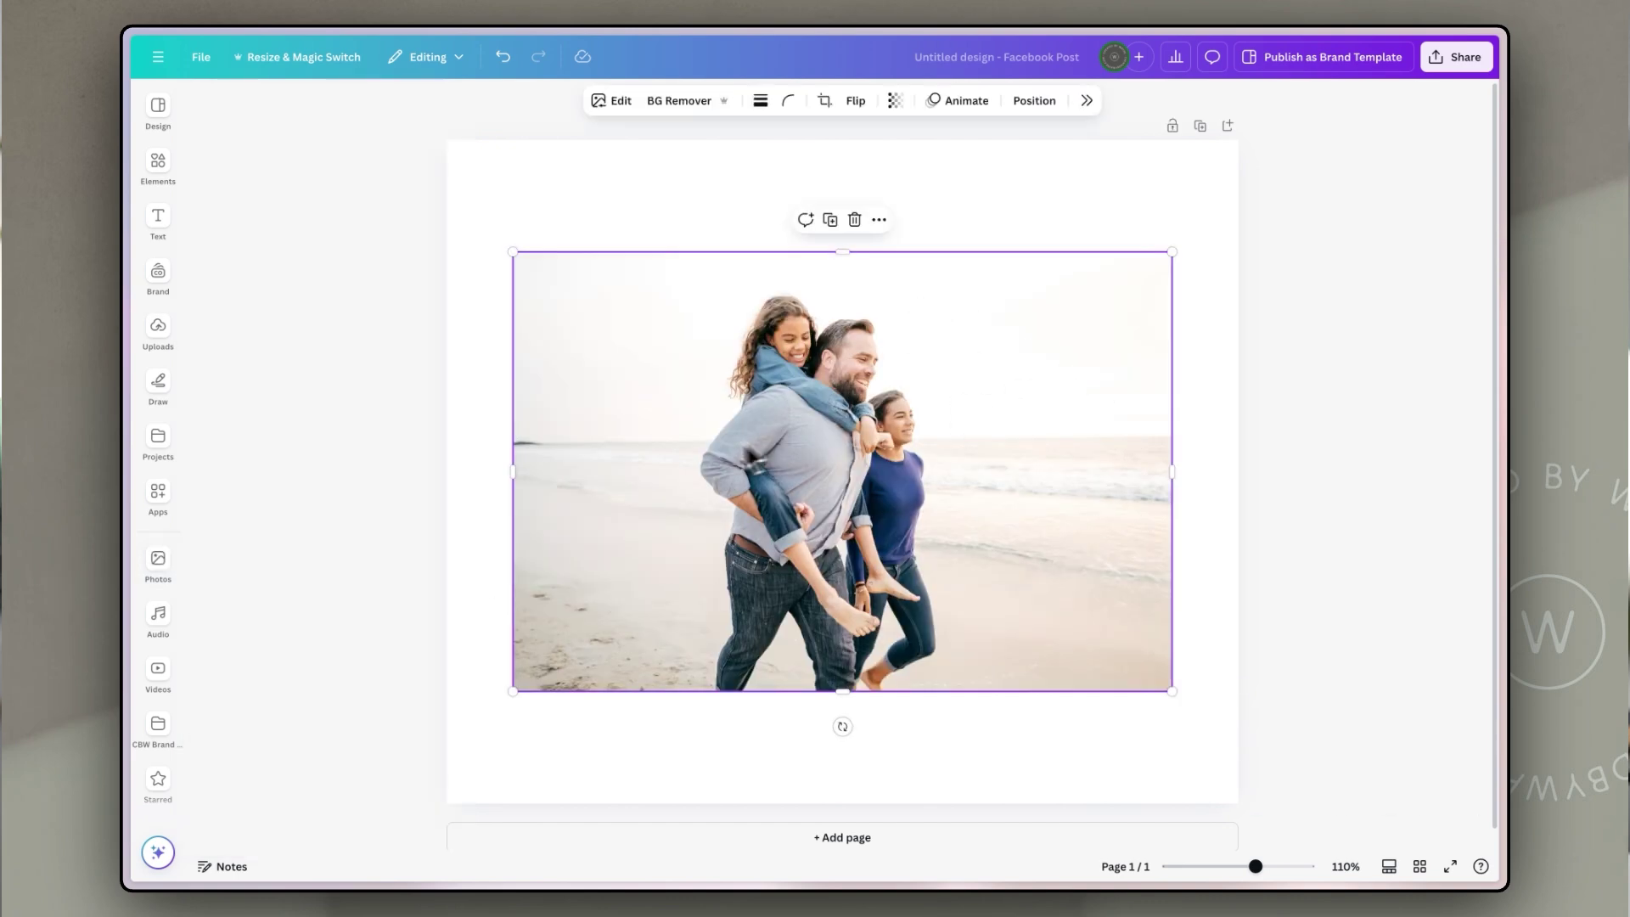
drag(710, 443, 643, 393)
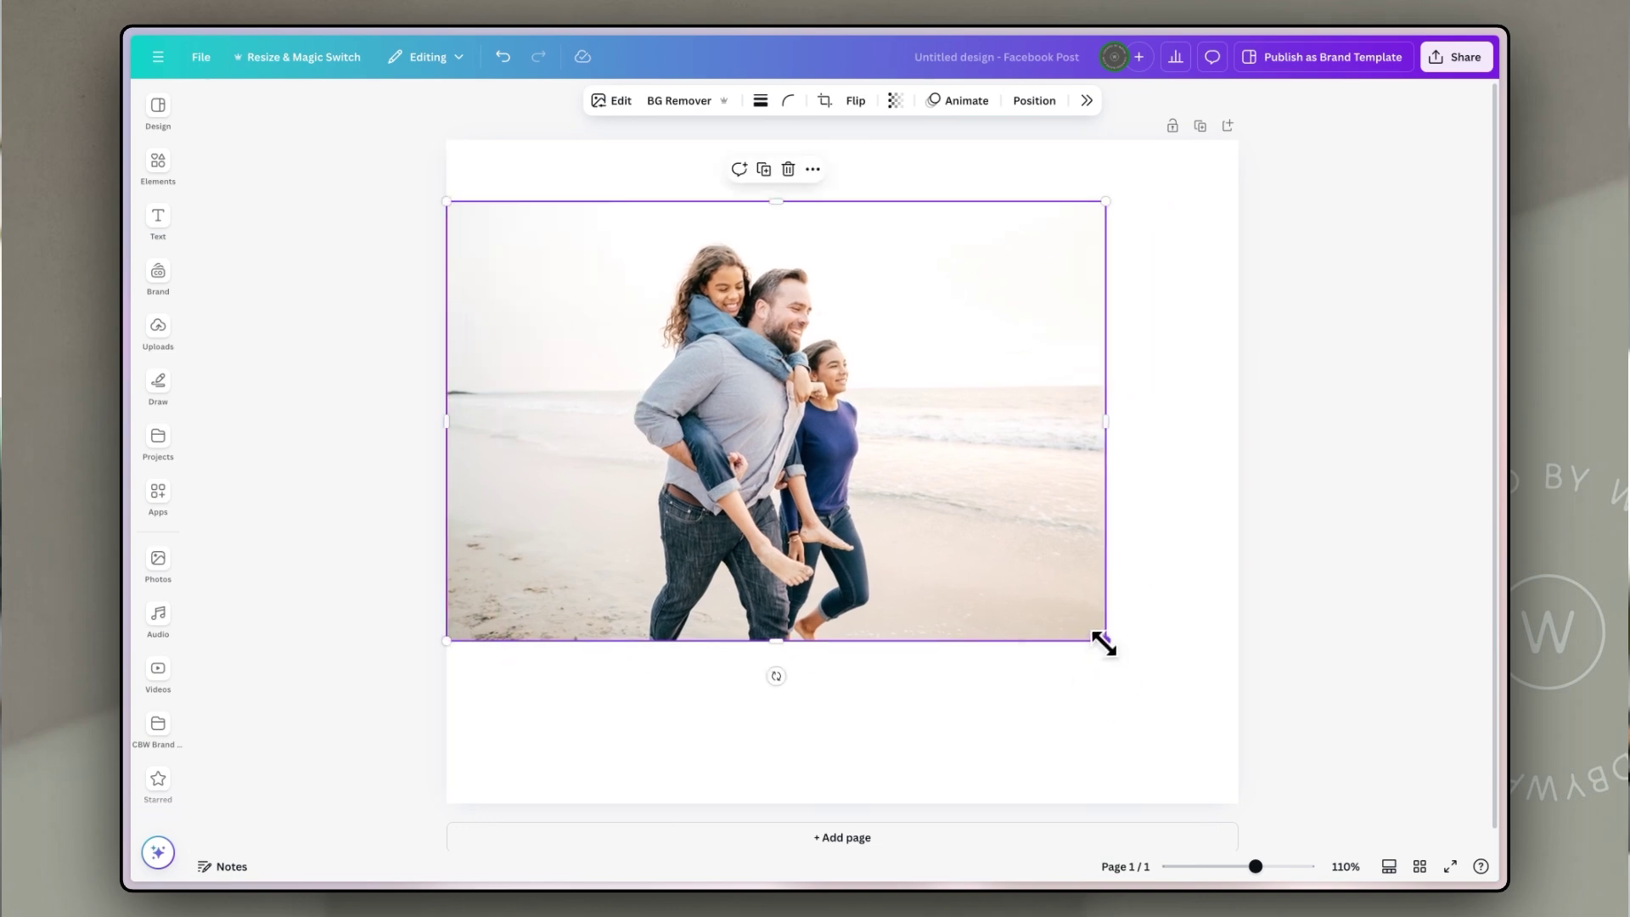
drag(1103, 644, 1235, 732)
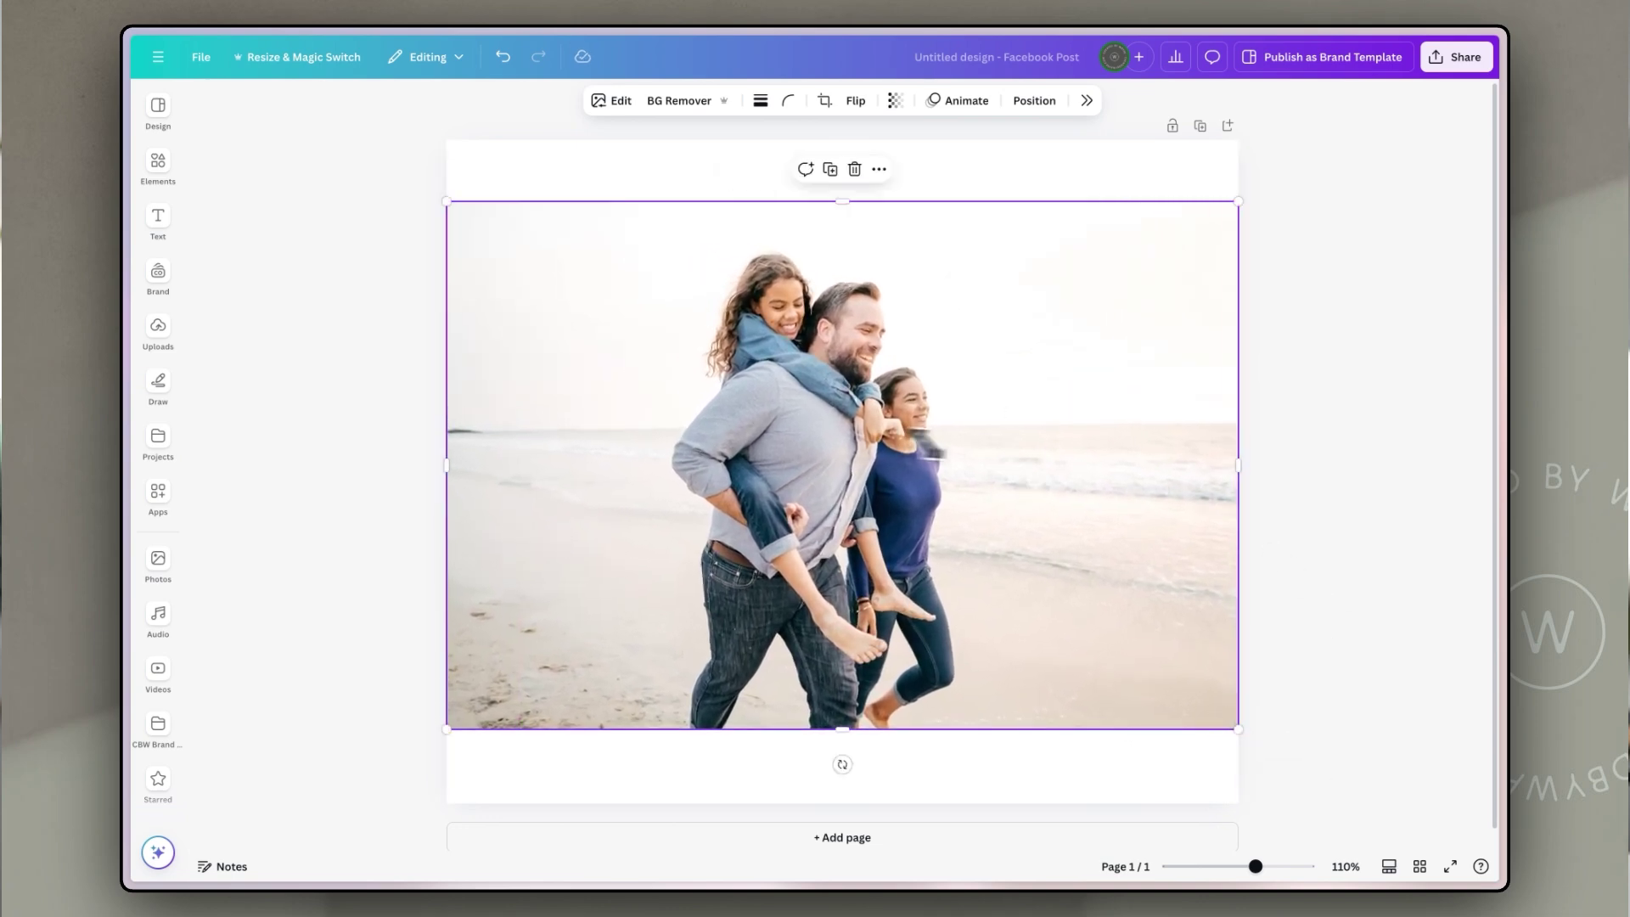
- Open Magic Eraser on the beach photo and paint over the man and girl with a large brush
click(618, 109)
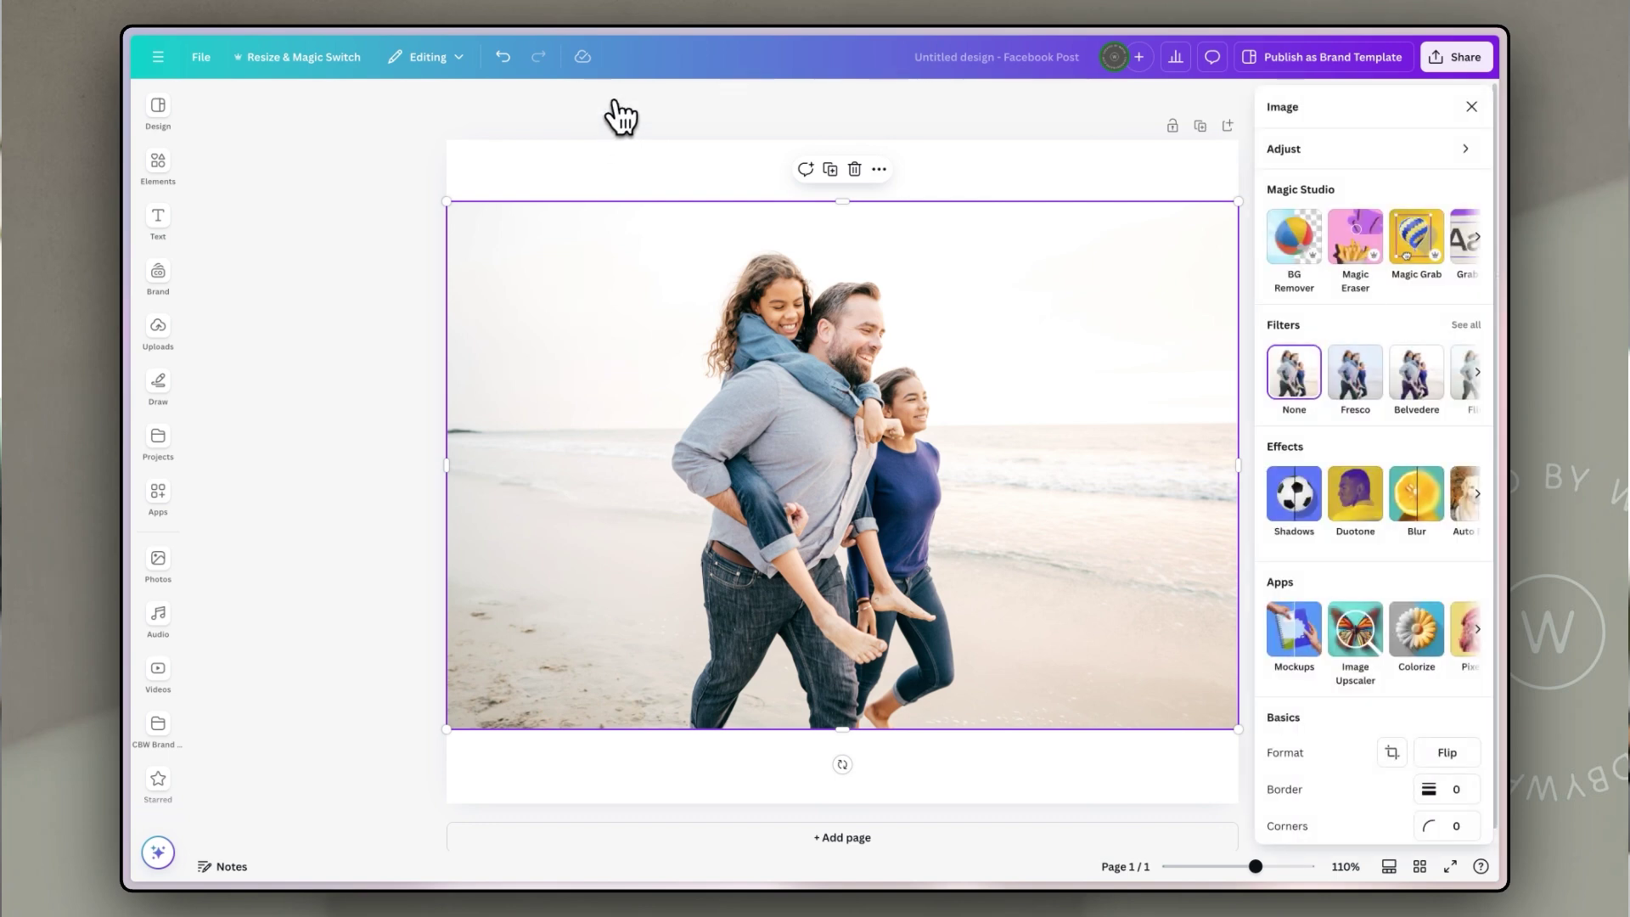
click(1357, 240)
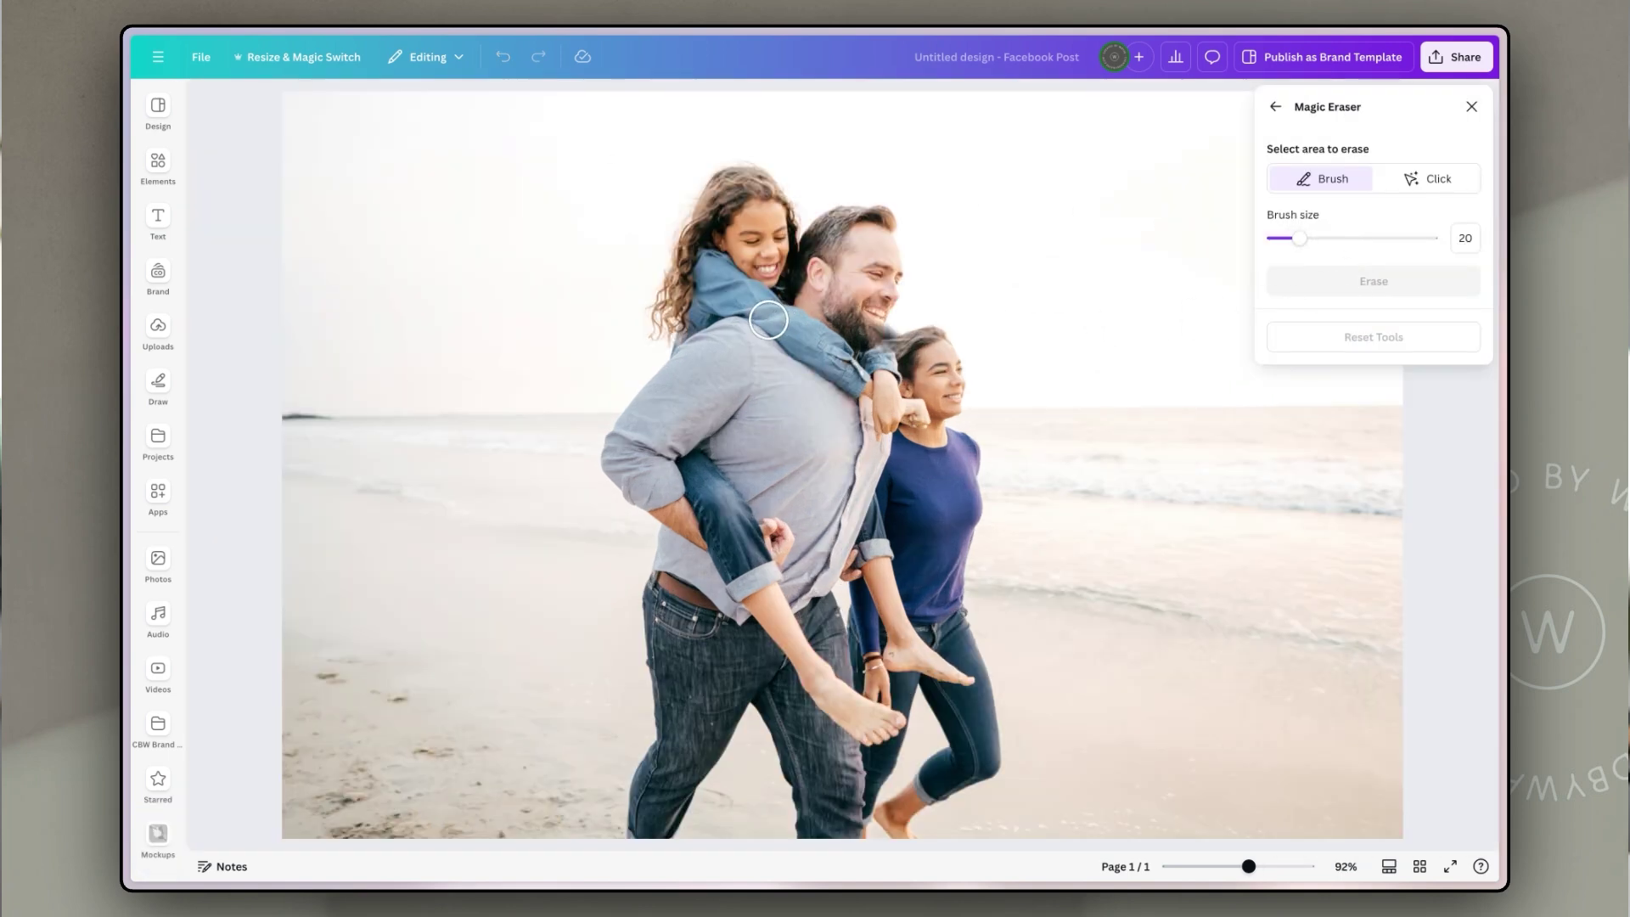
drag(1337, 237, 1371, 238)
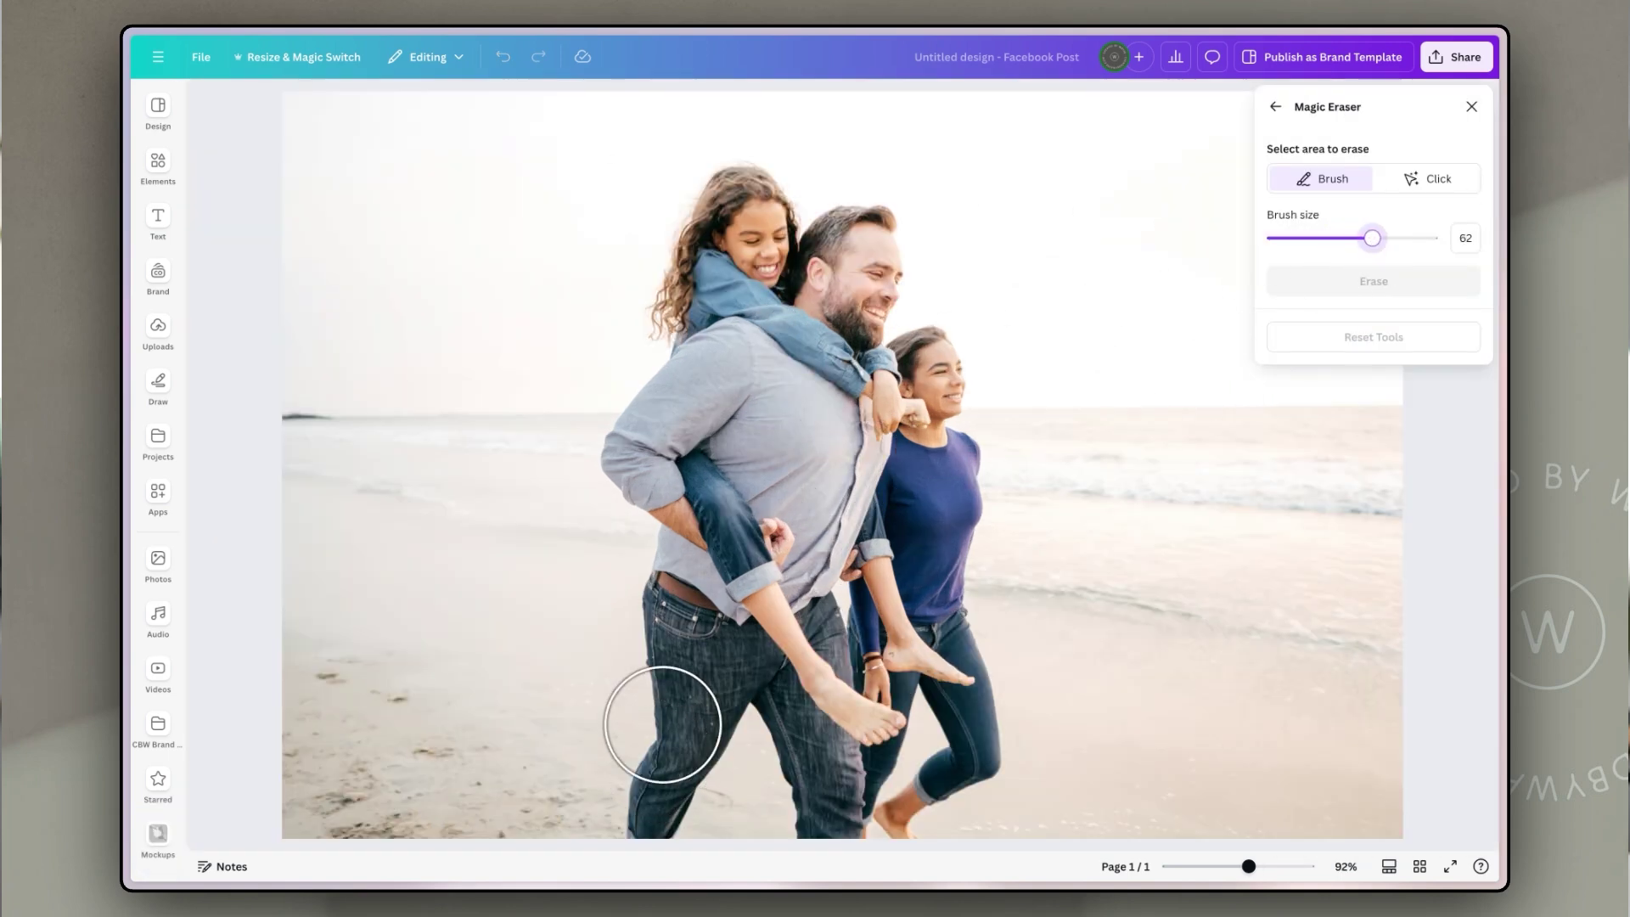
drag(688, 615, 660, 438)
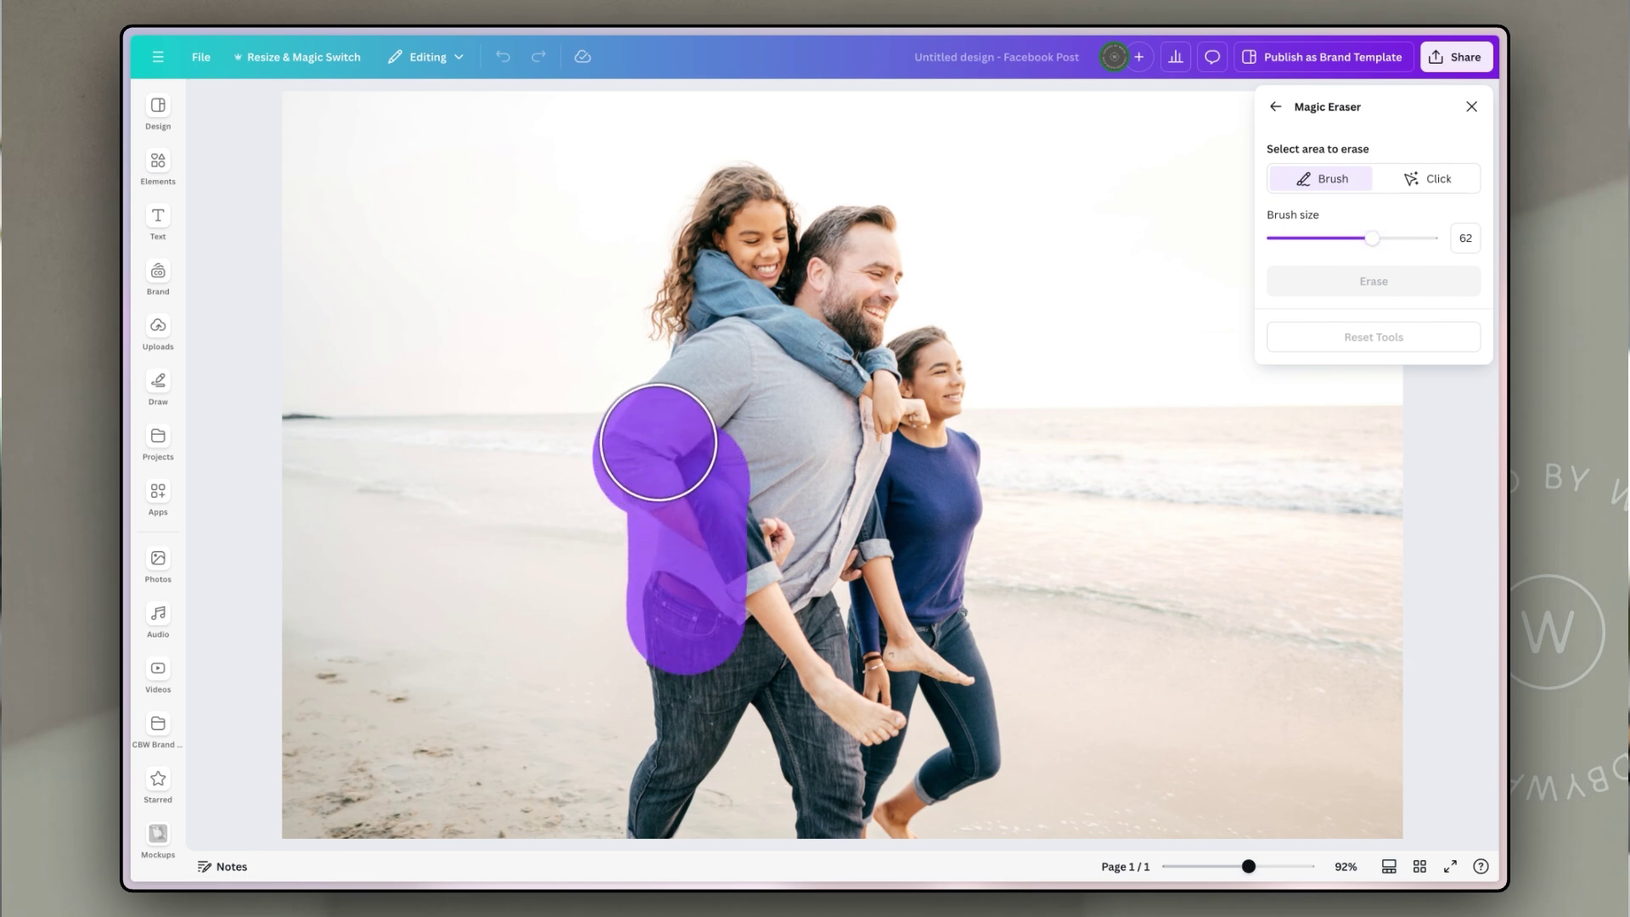
mouse_move(660, 438)
mouse_down()
mouse_move(802, 278)
mouse_move(908, 375)
mouse_move(921, 367)
mouse_move(928, 484)
mouse_move(900, 574)
mouse_move(861, 452)
mouse_move(756, 539)
mouse_move(778, 625)
mouse_move(844, 619)
mouse_move(855, 692)
mouse_up()
- Paint over the woman and the family's legs with a smaller brush, then erase them
right_click(933, 442)
click(929, 444)
drag(1381, 246, 1310, 249)
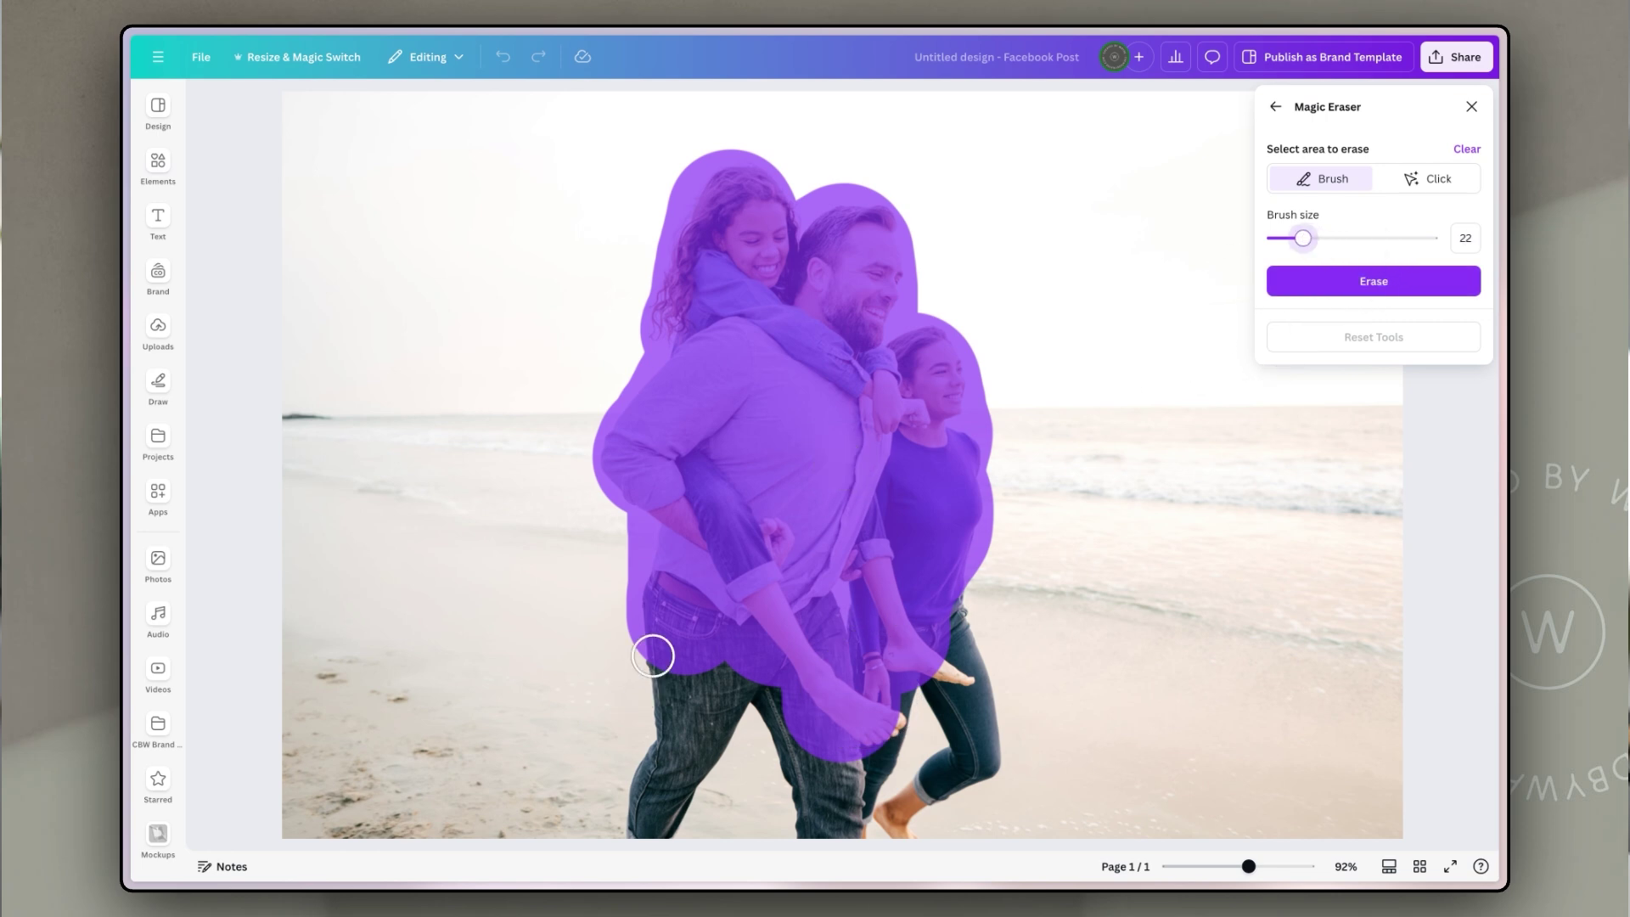
drag(652, 648, 674, 729)
drag(640, 829, 729, 733)
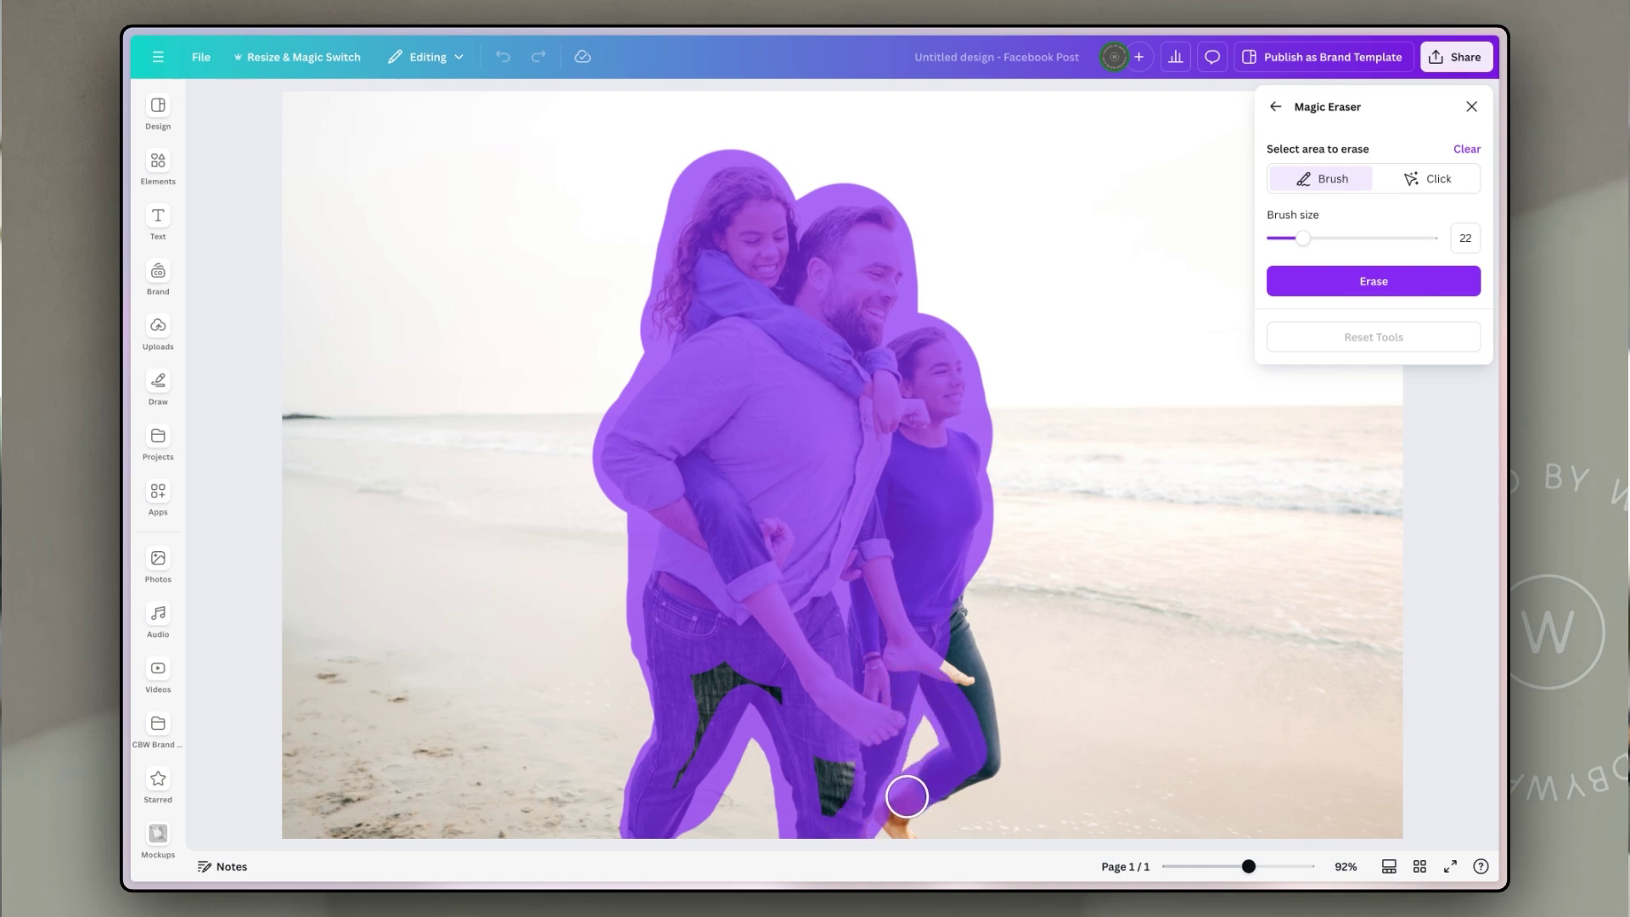
drag(965, 771, 971, 663)
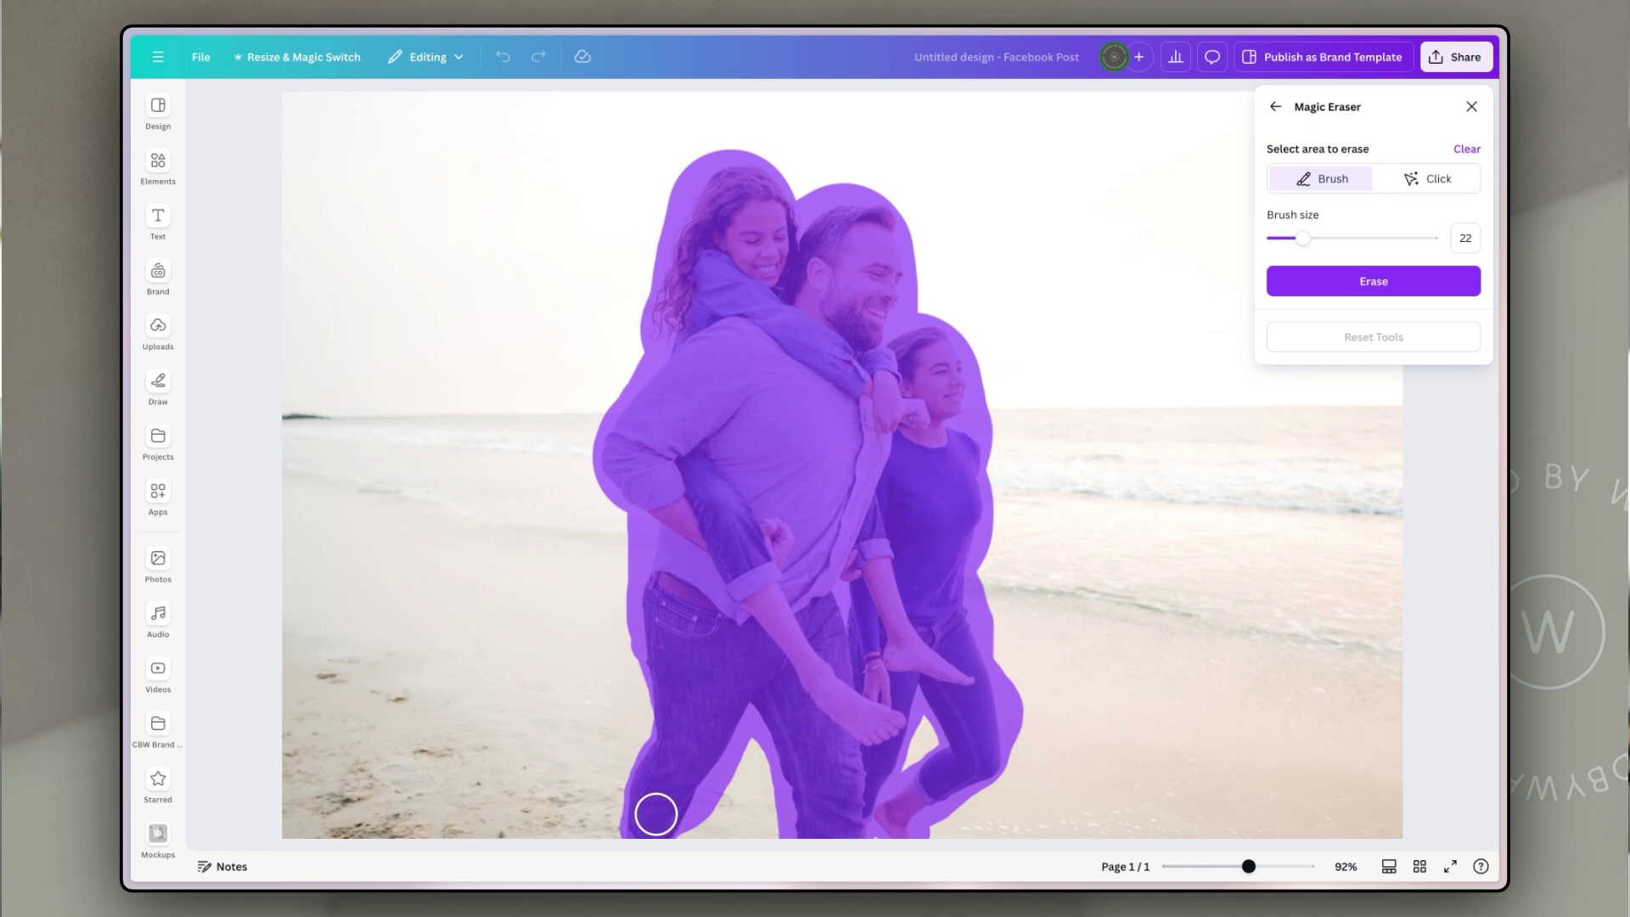
click(1399, 287)
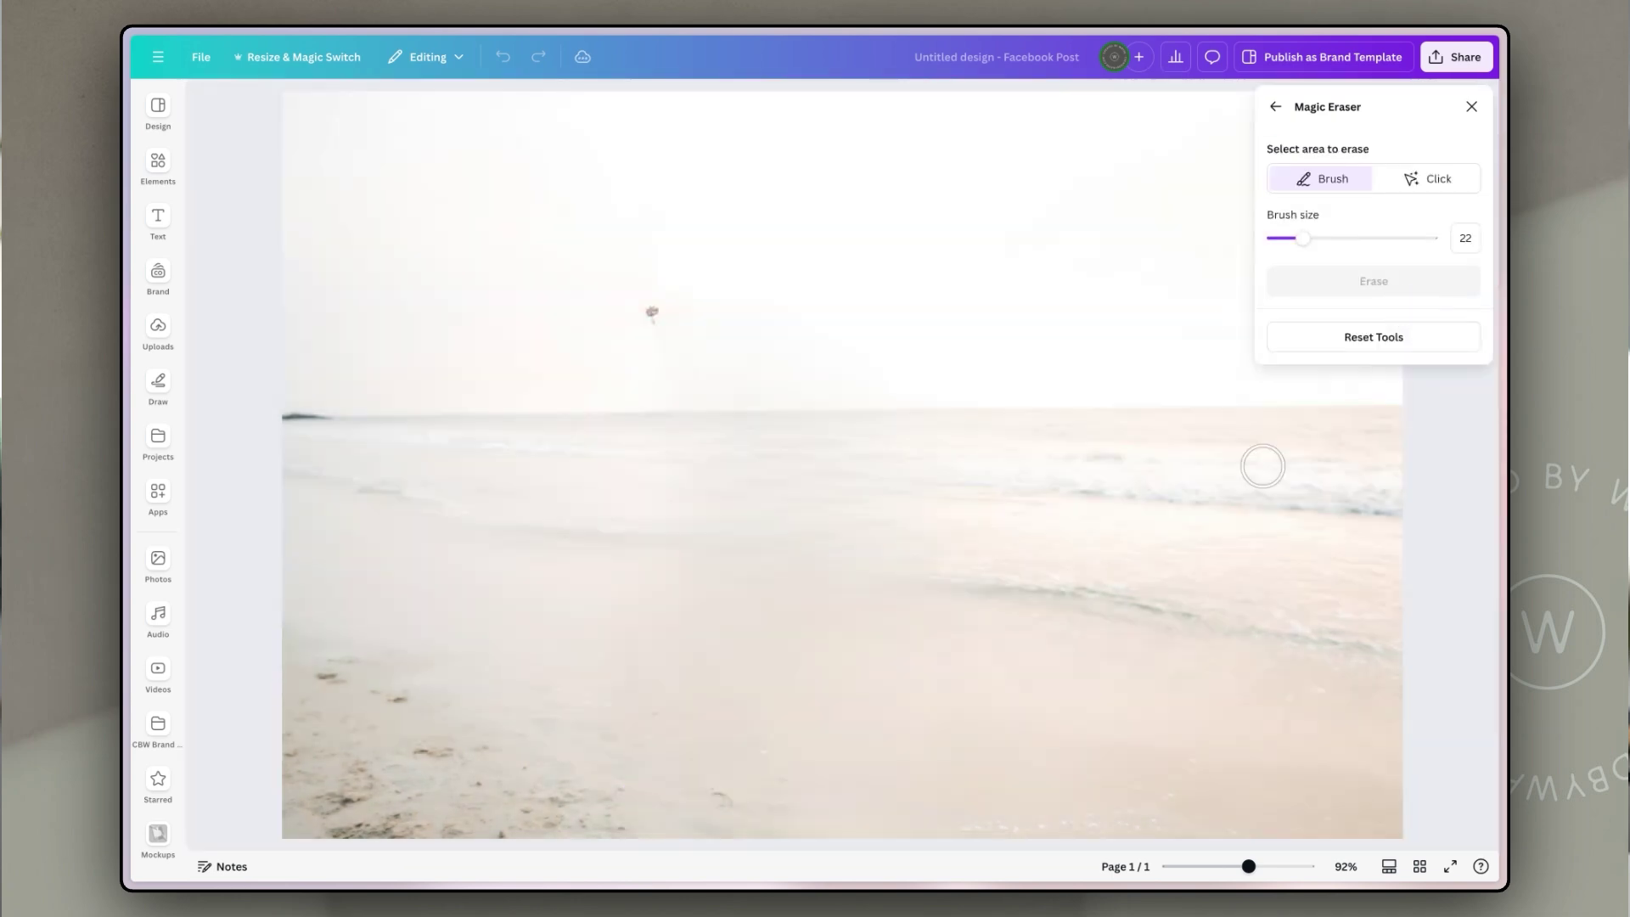
- Mark the small speck in the sky and erase it
drag(643, 334, 638, 364)
key(ctrl+z)
click(848, 491)
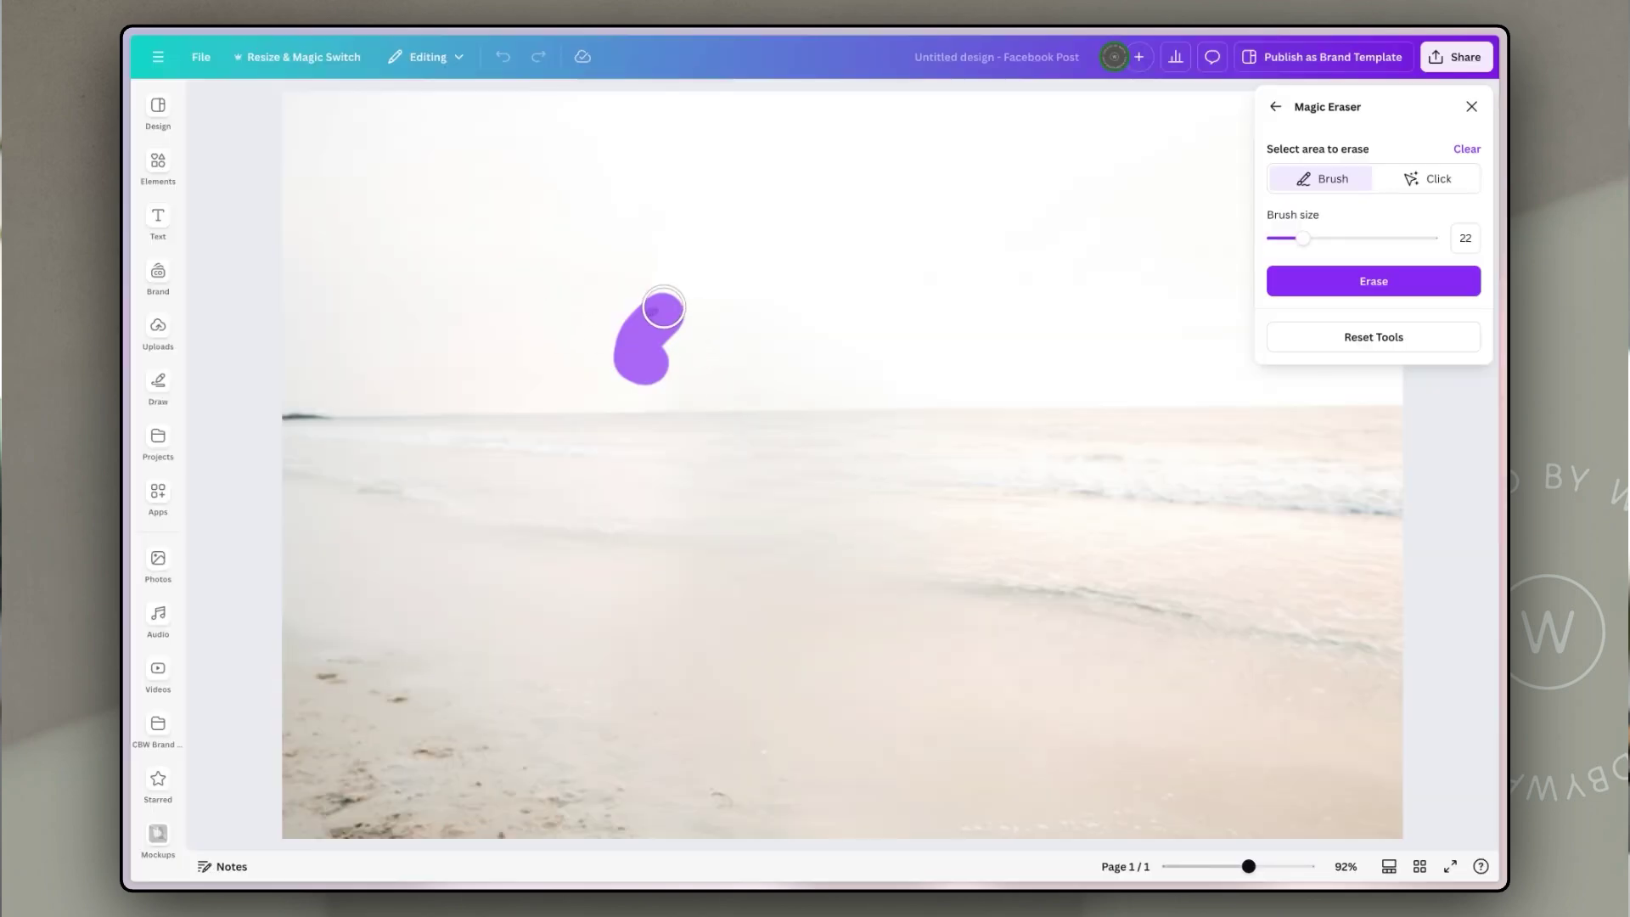
click(1382, 284)
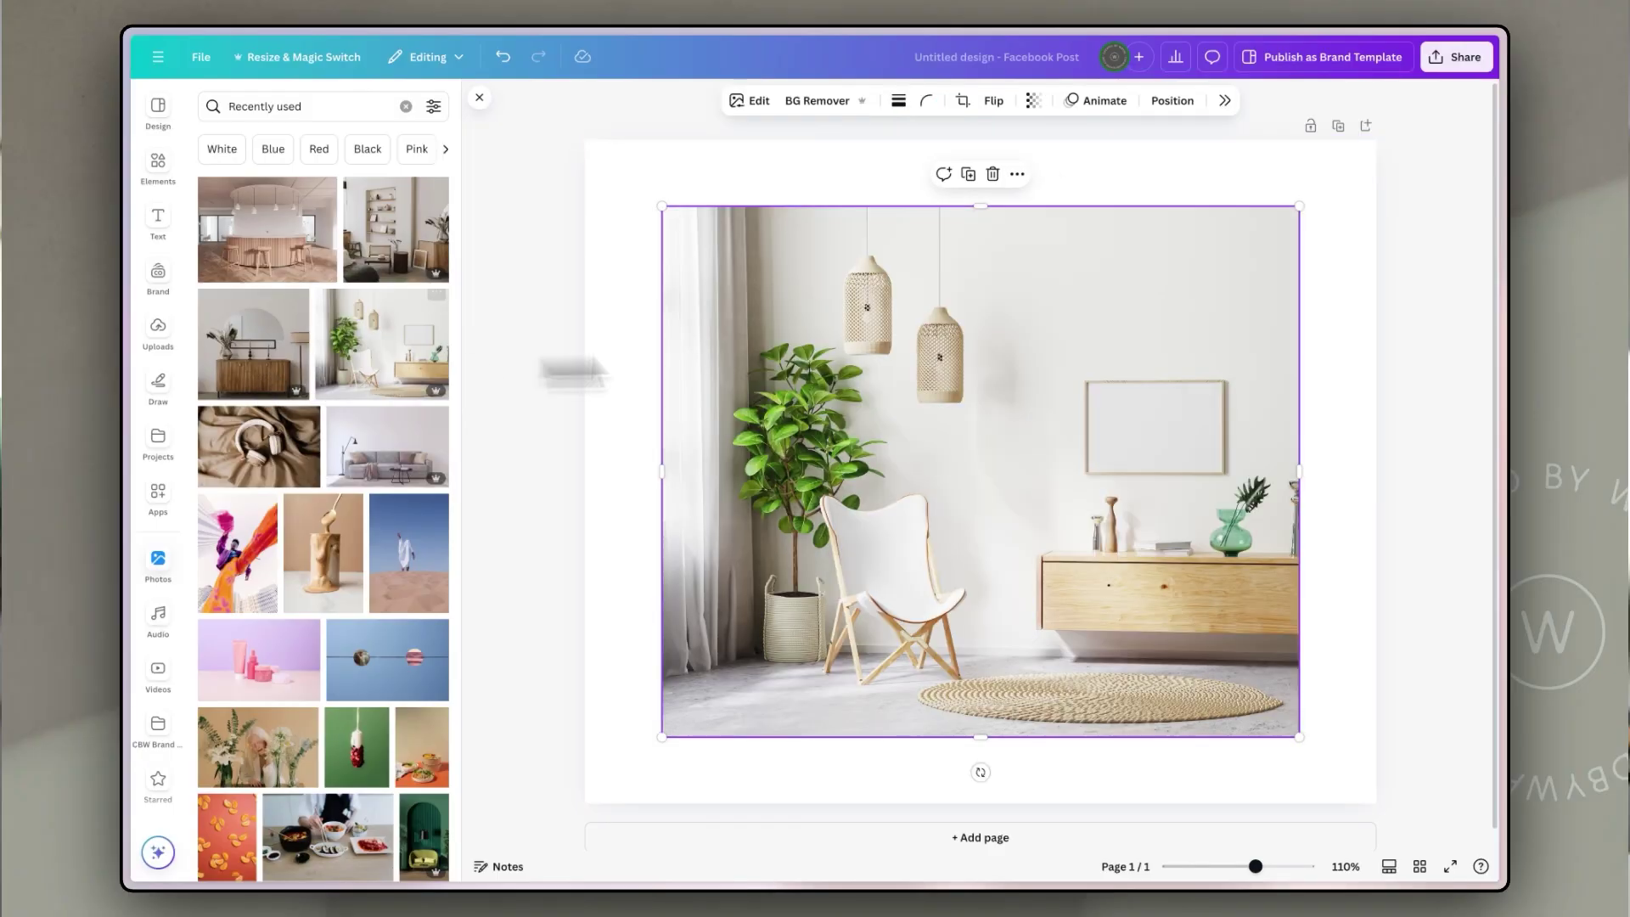
- Stretch the living-room photo to fill the page and start Magic Grab on it
drag(1068, 455, 1023, 436)
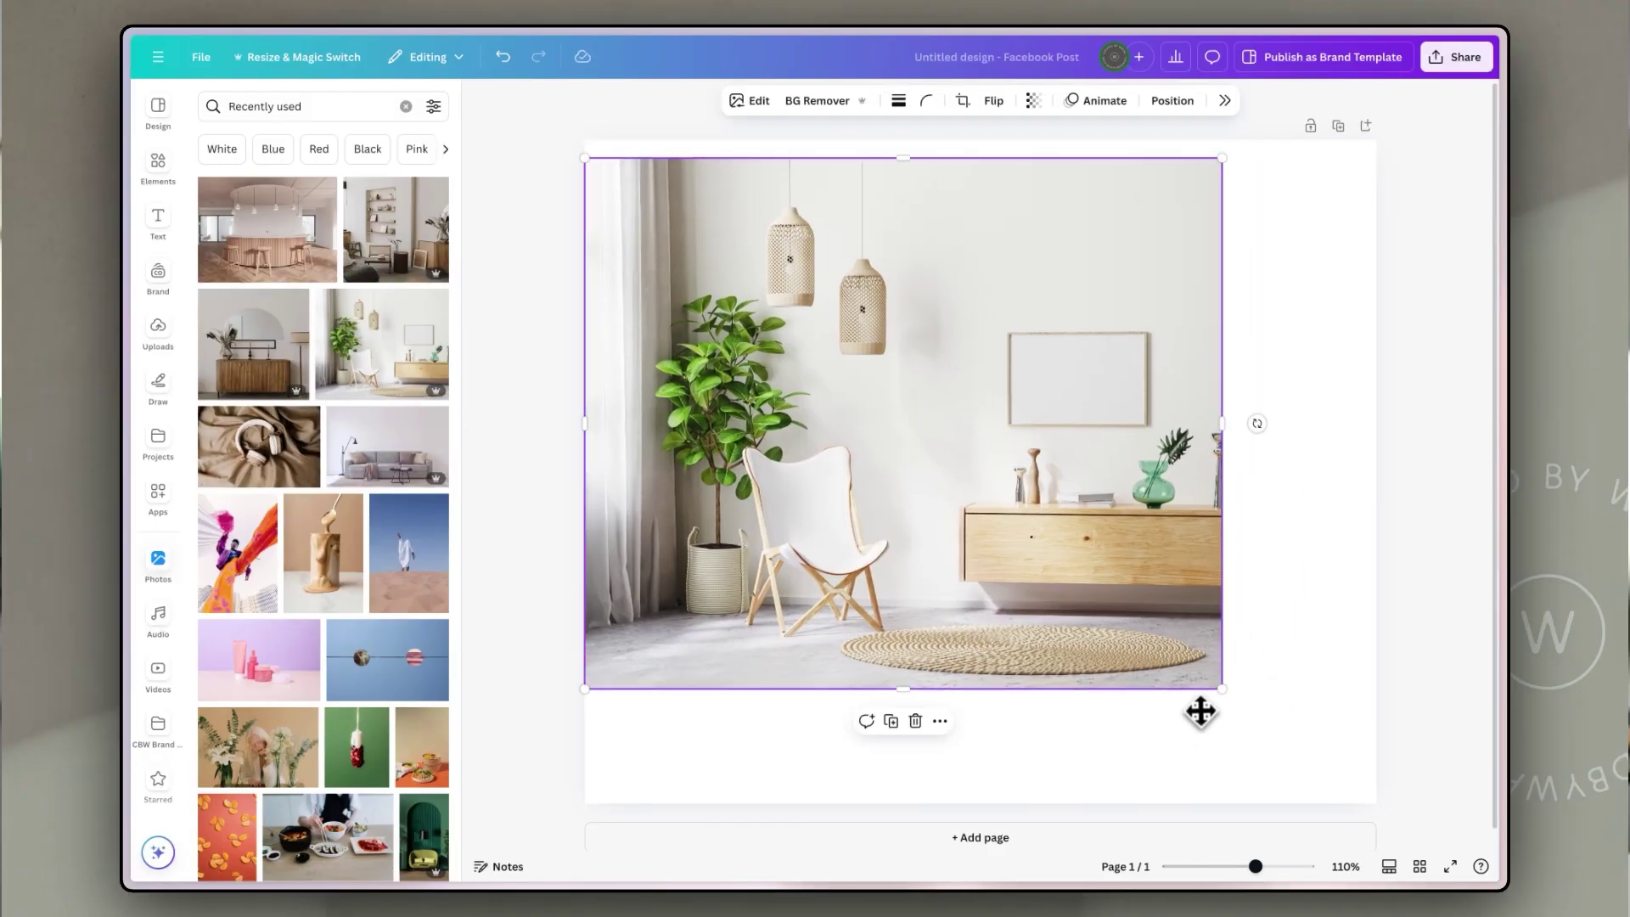
drag(1230, 700, 1367, 811)
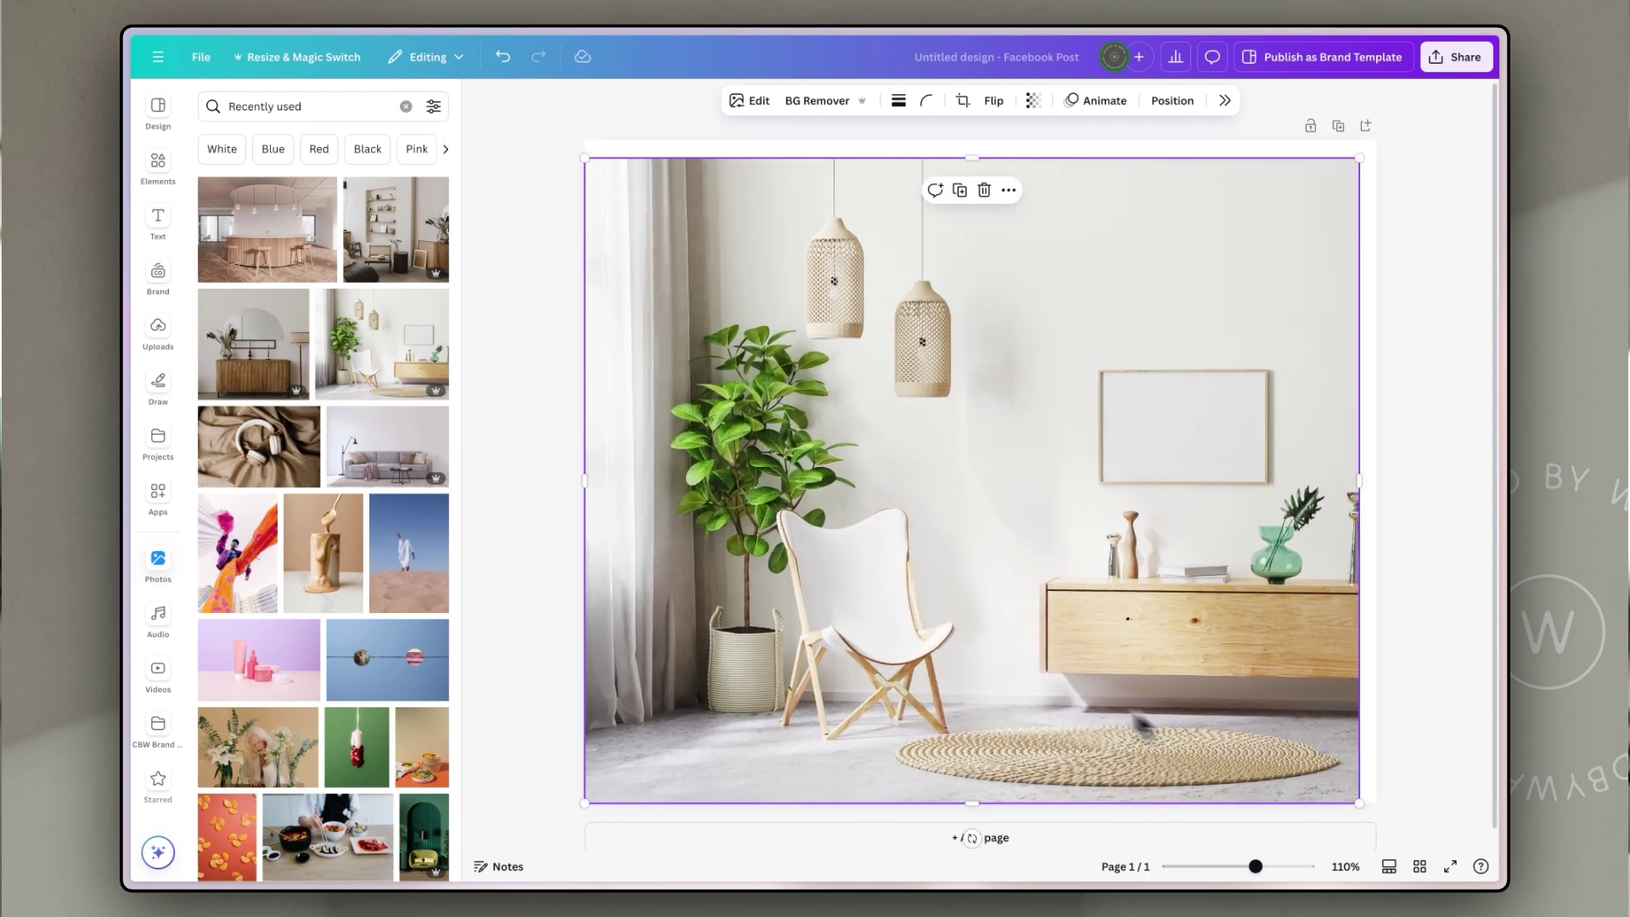
drag(1062, 698, 1063, 689)
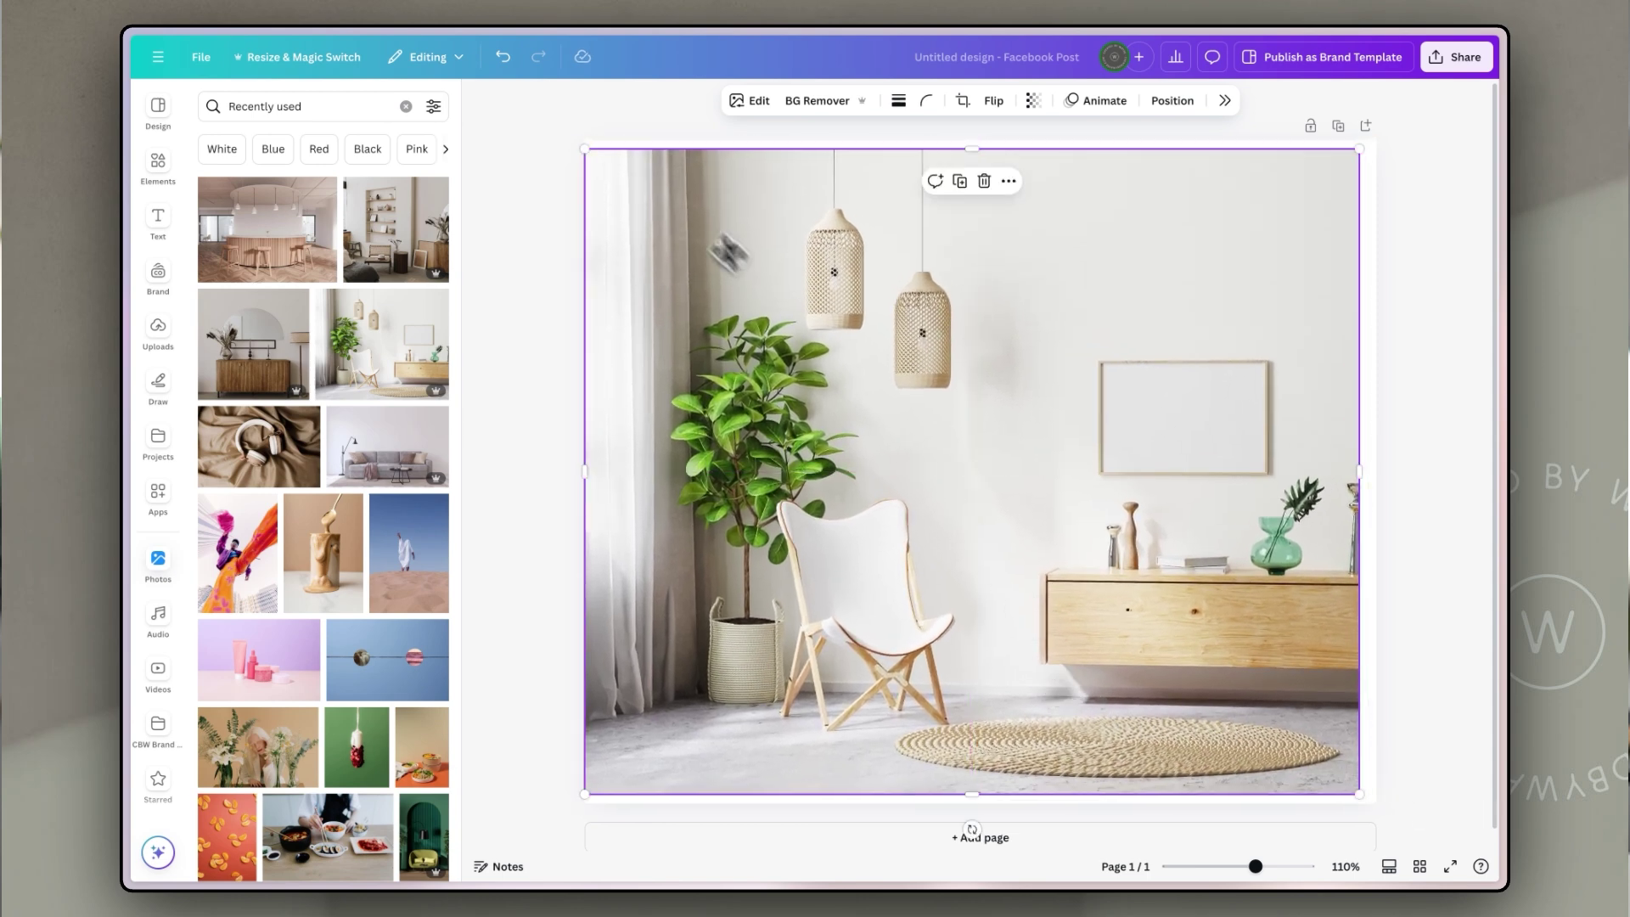
click(751, 105)
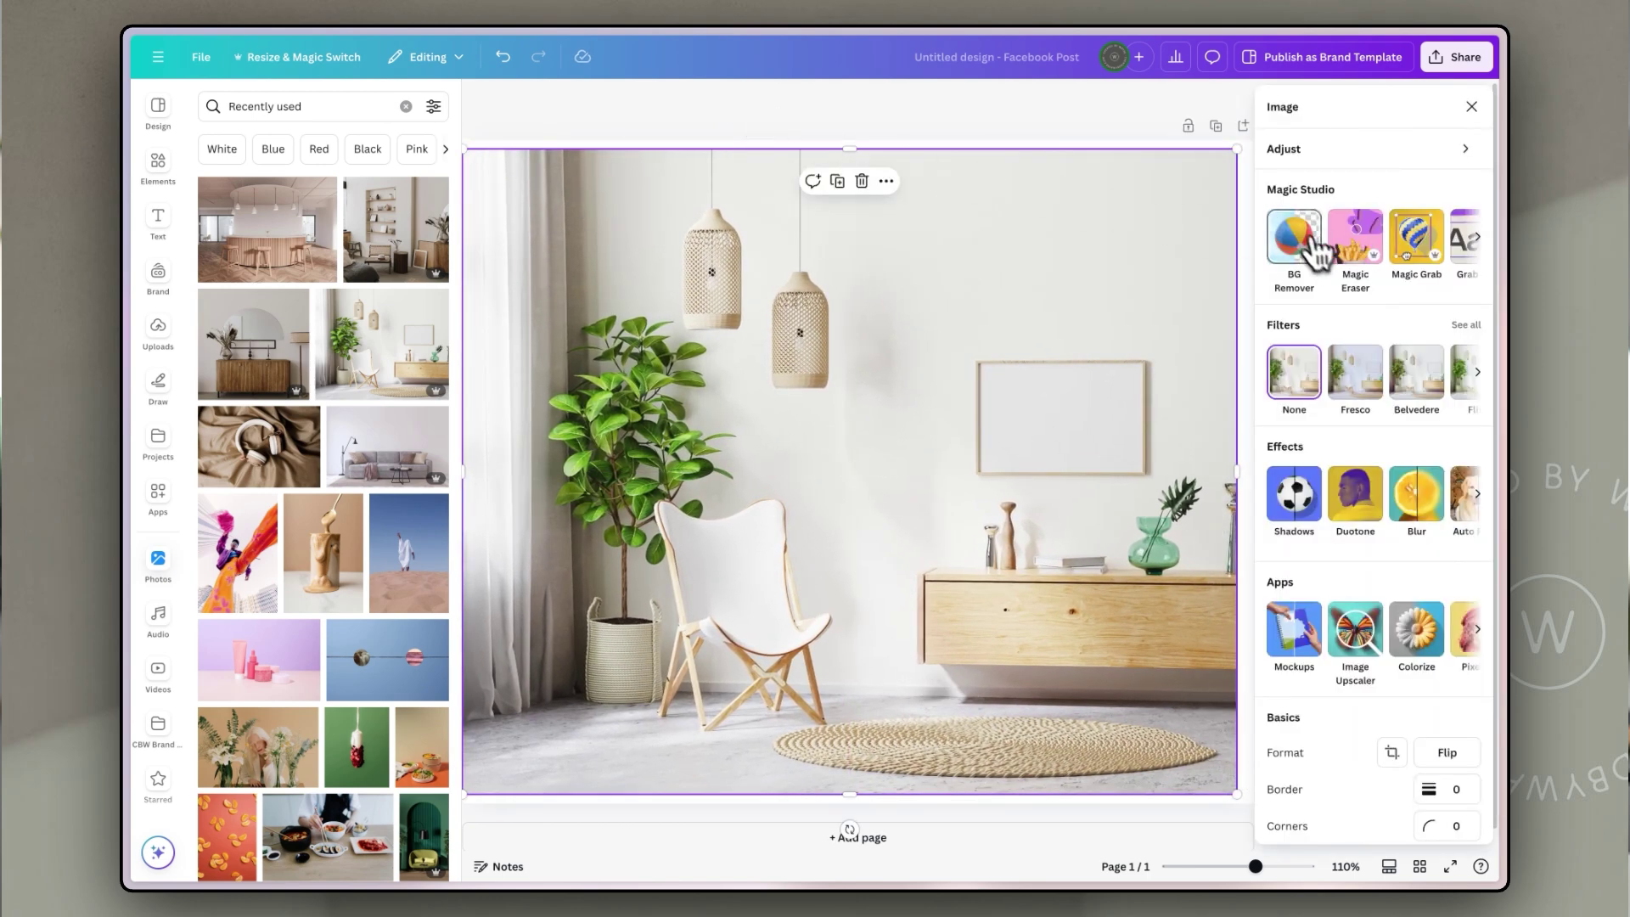
click(1420, 242)
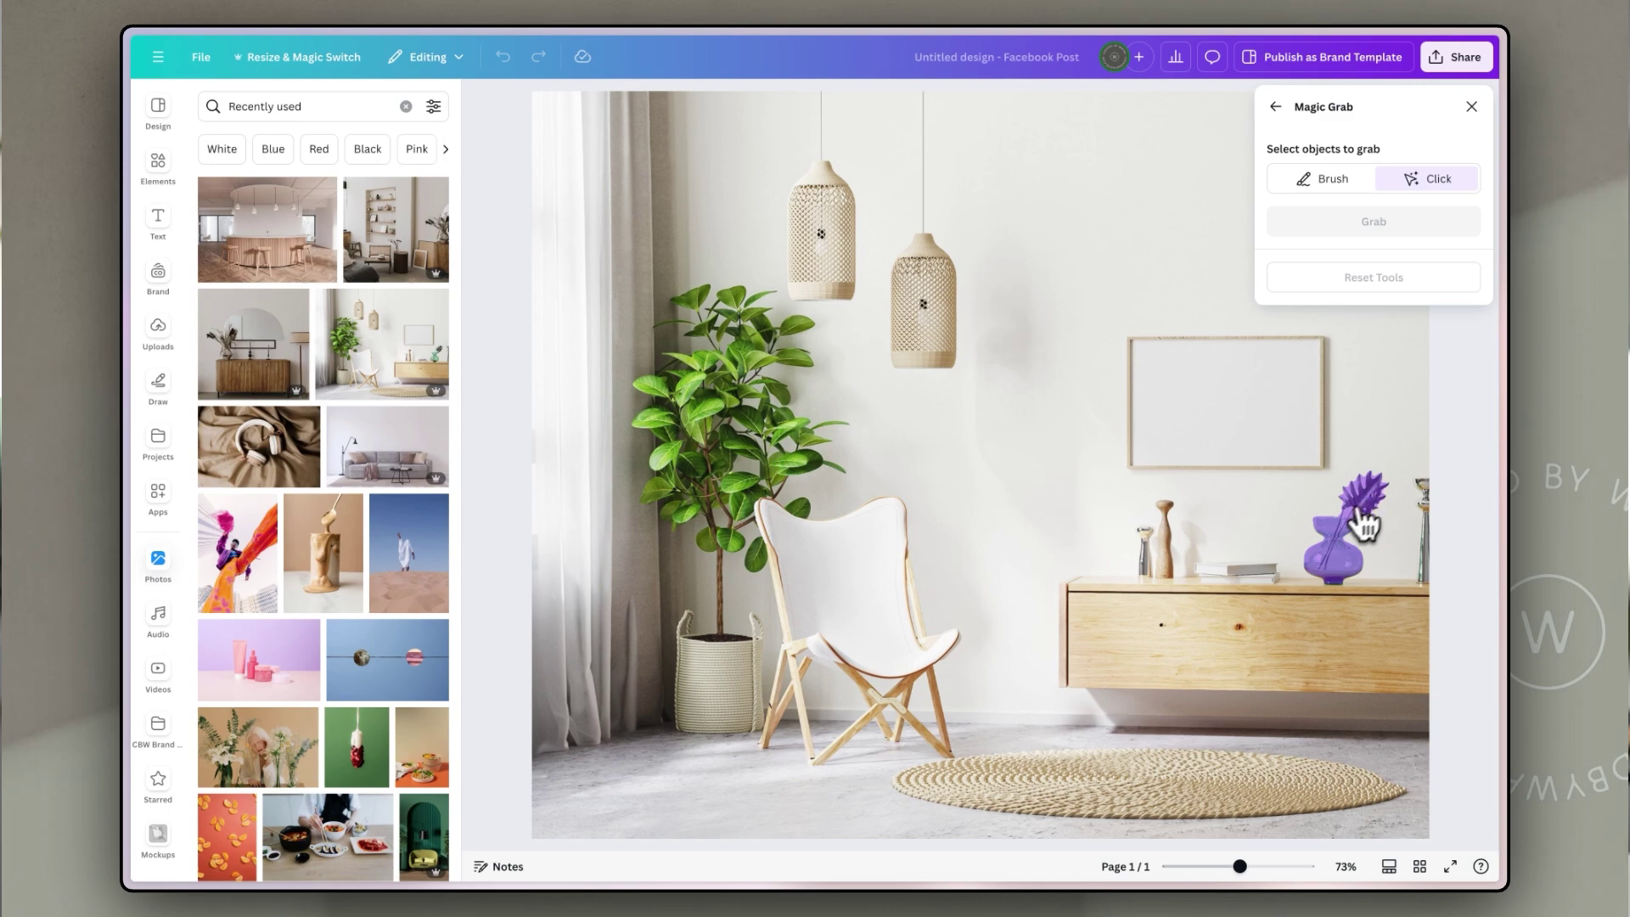
- Lift out the green vase, slide it left along the cabinet, and deselect it
click(1358, 526)
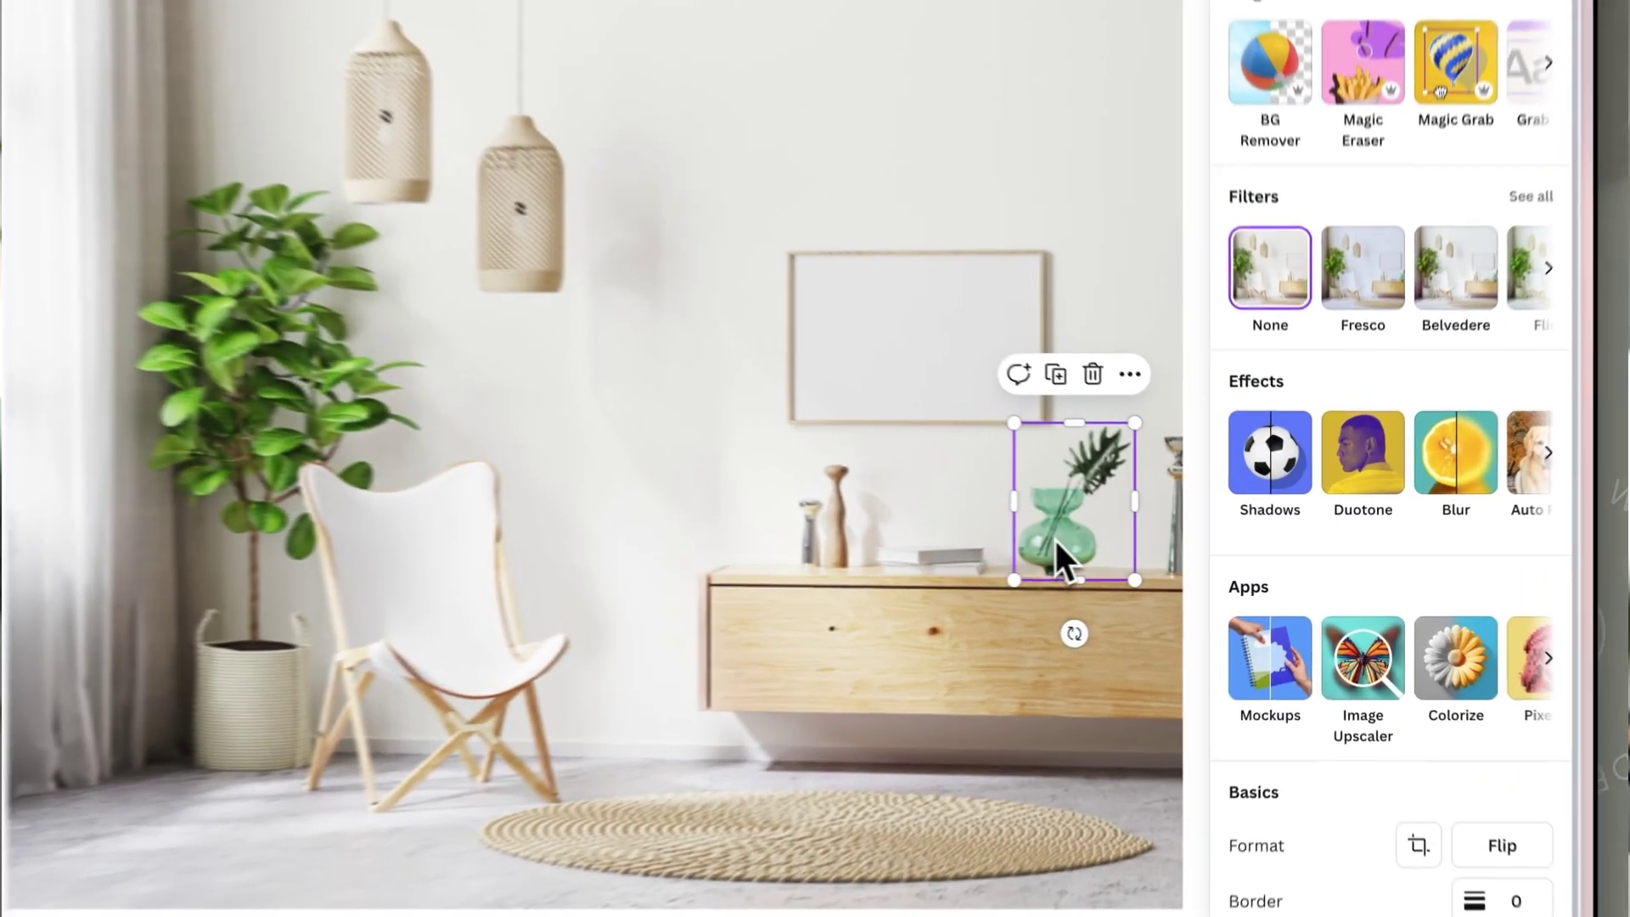
drag(1160, 549, 887, 511)
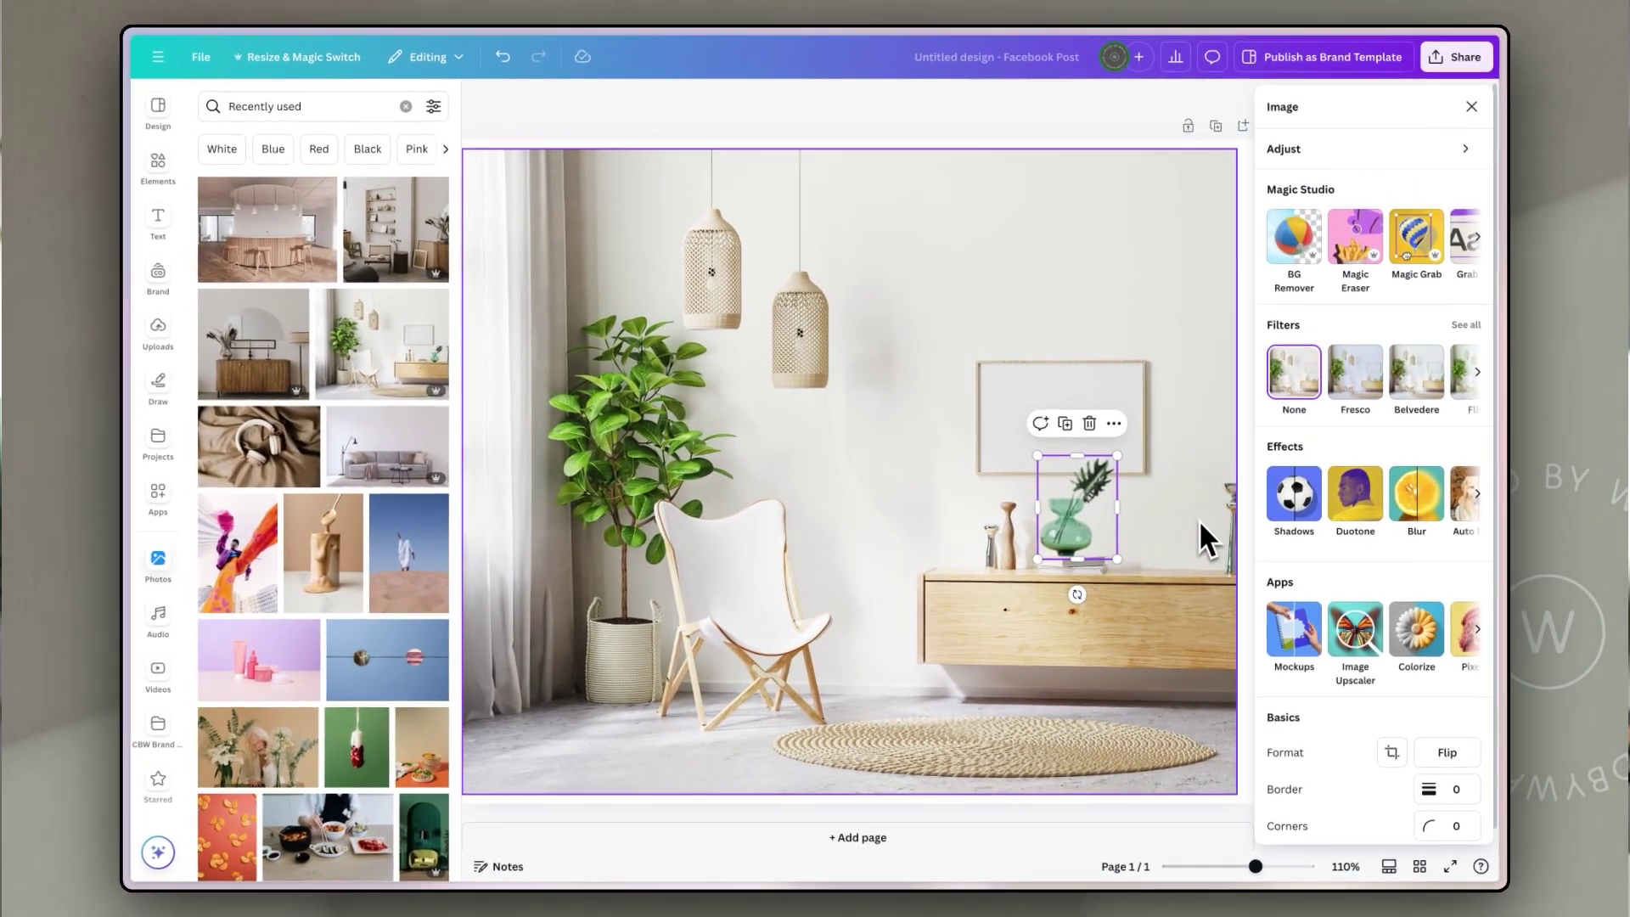
click(1199, 519)
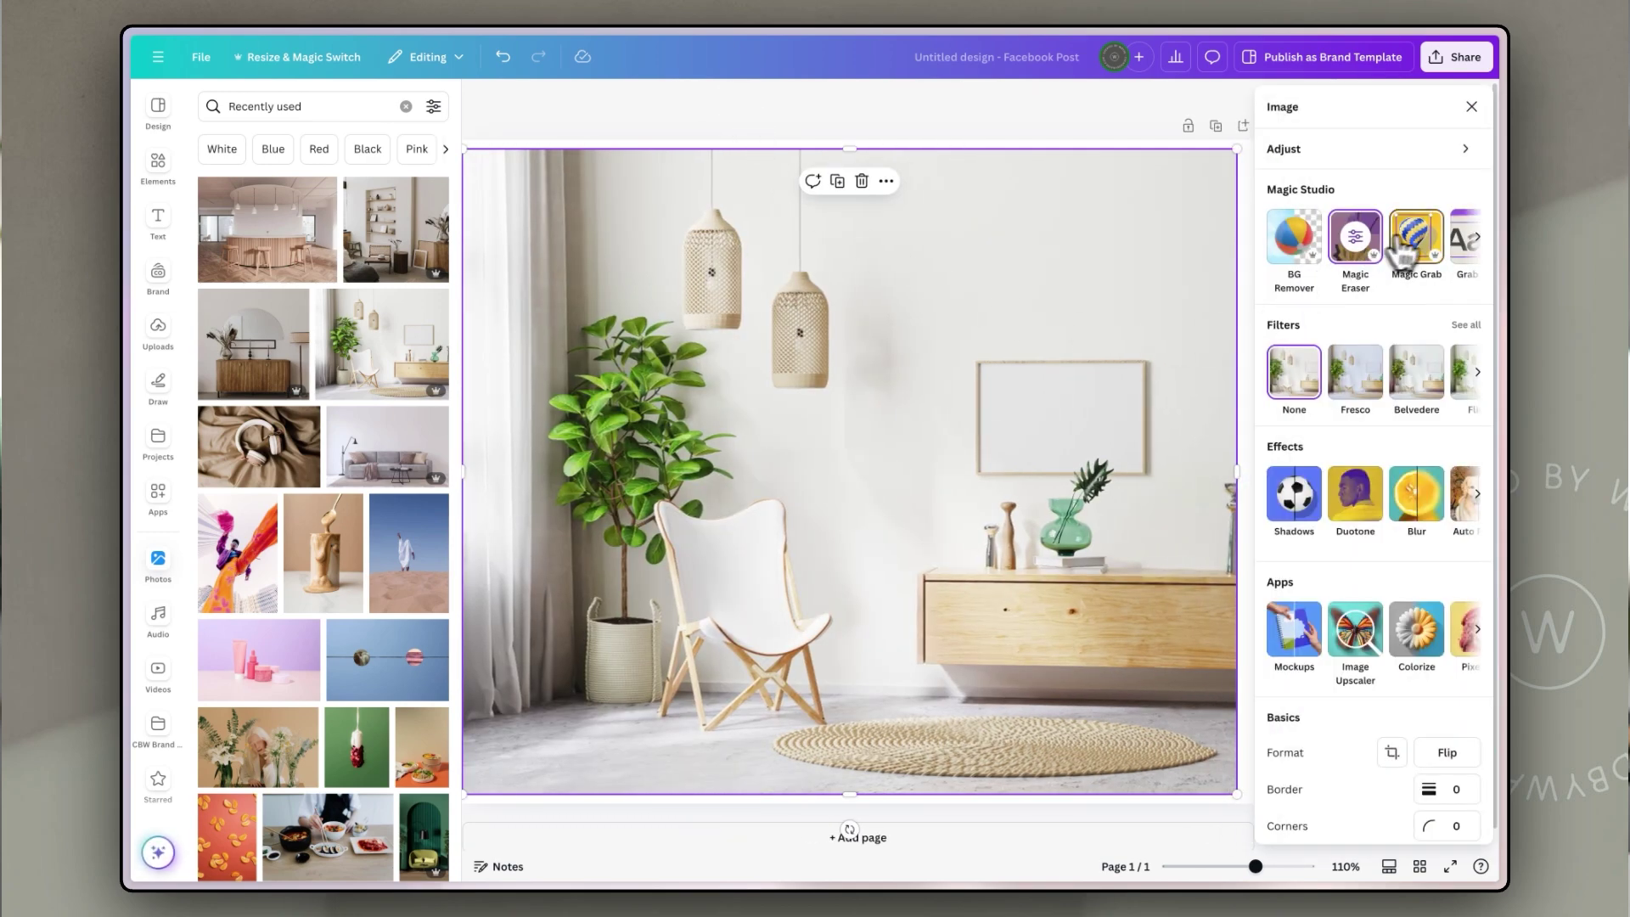
- Magic Grab the white butterfly chair and move it left over the plant basket
click(1424, 252)
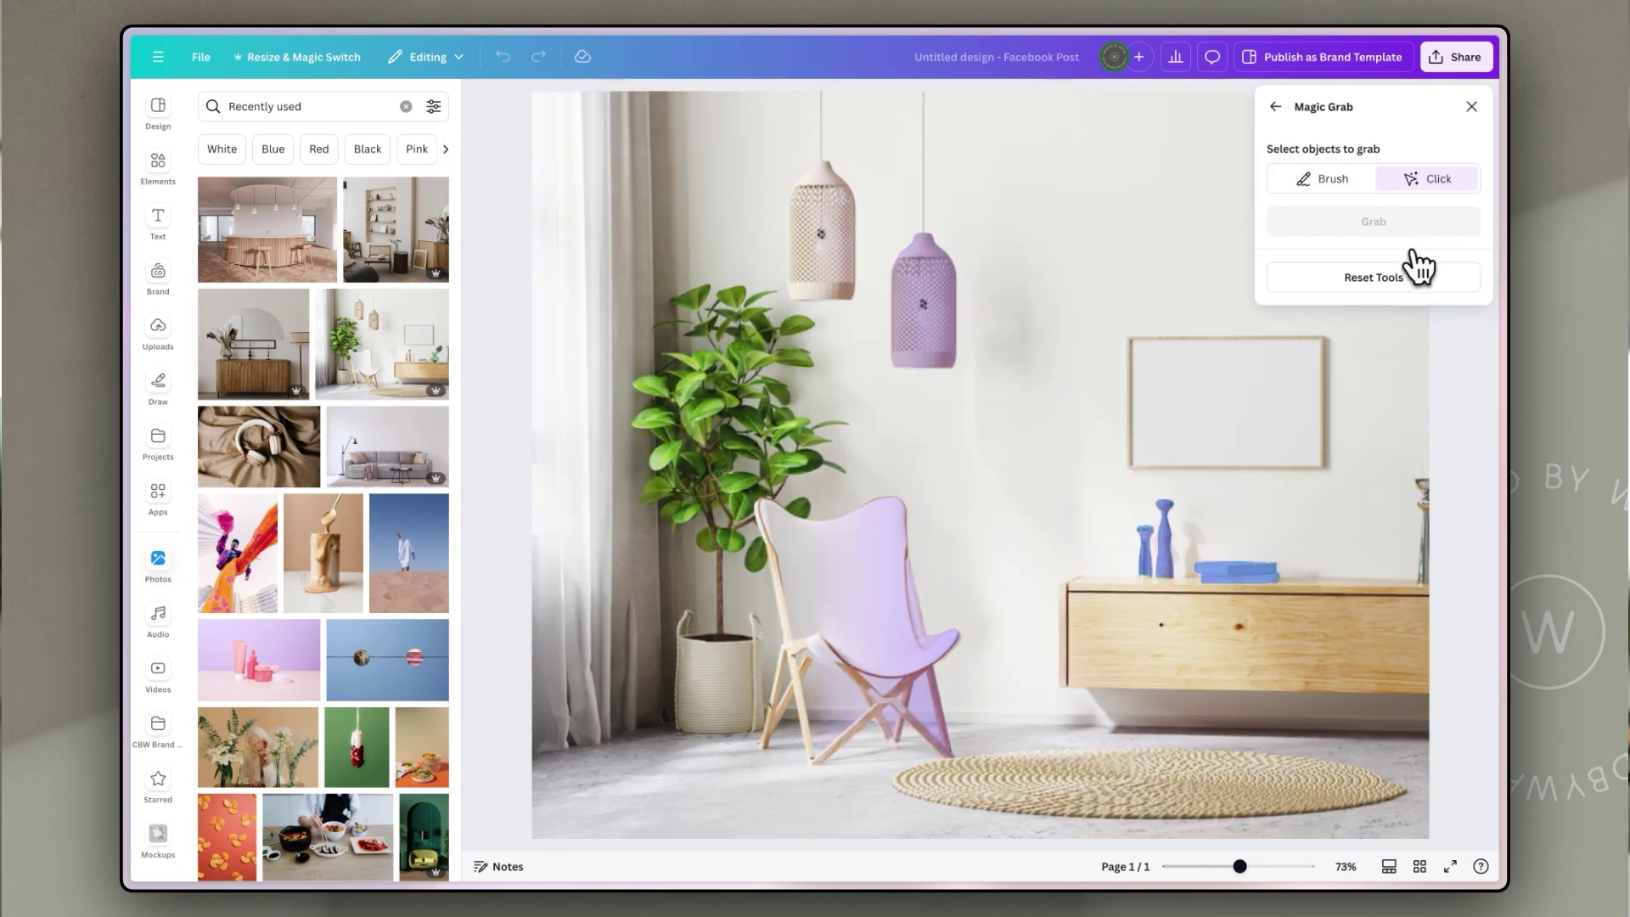
click(857, 602)
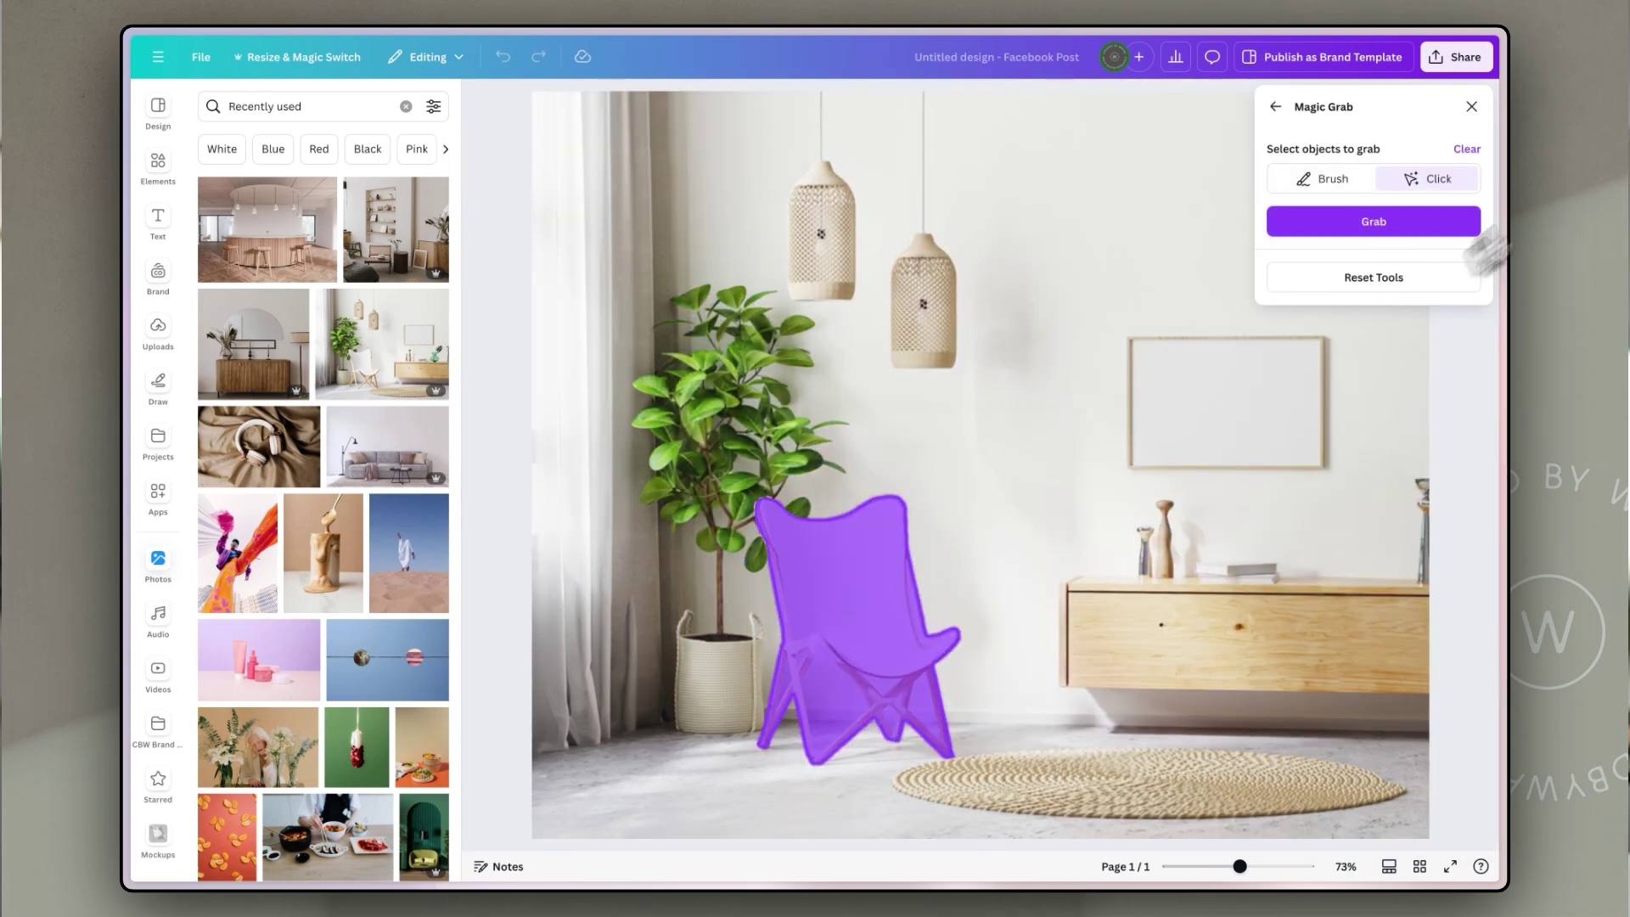
click(1373, 220)
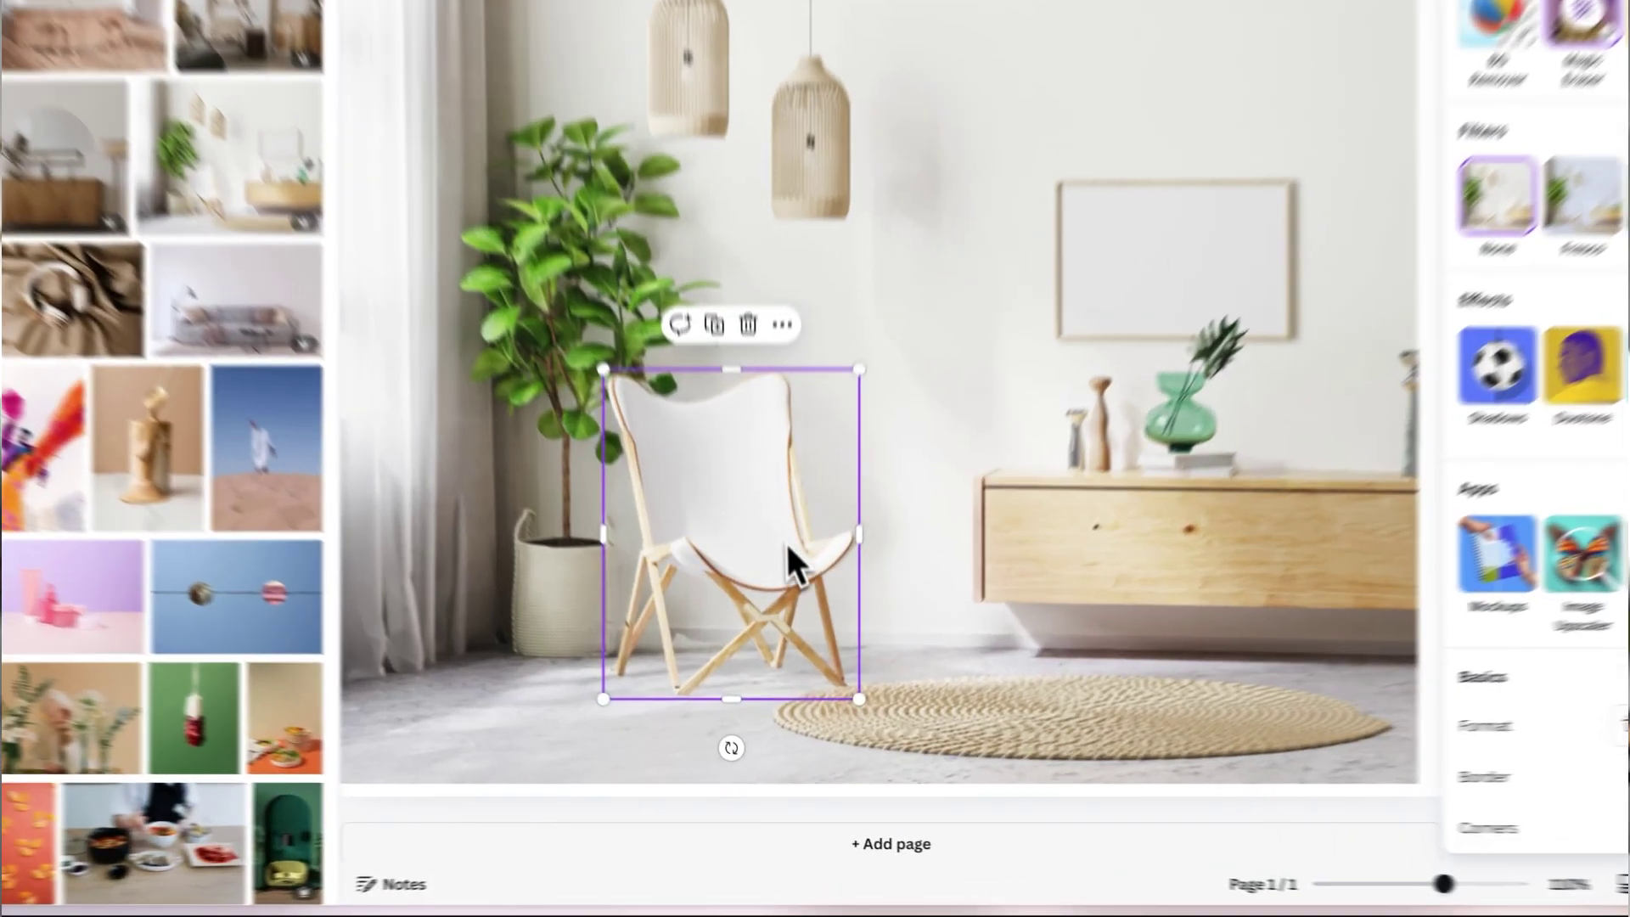
mouse_move(791, 641)
mouse_down()
mouse_move(675, 479)
mouse_move(651, 486)
mouse_up()
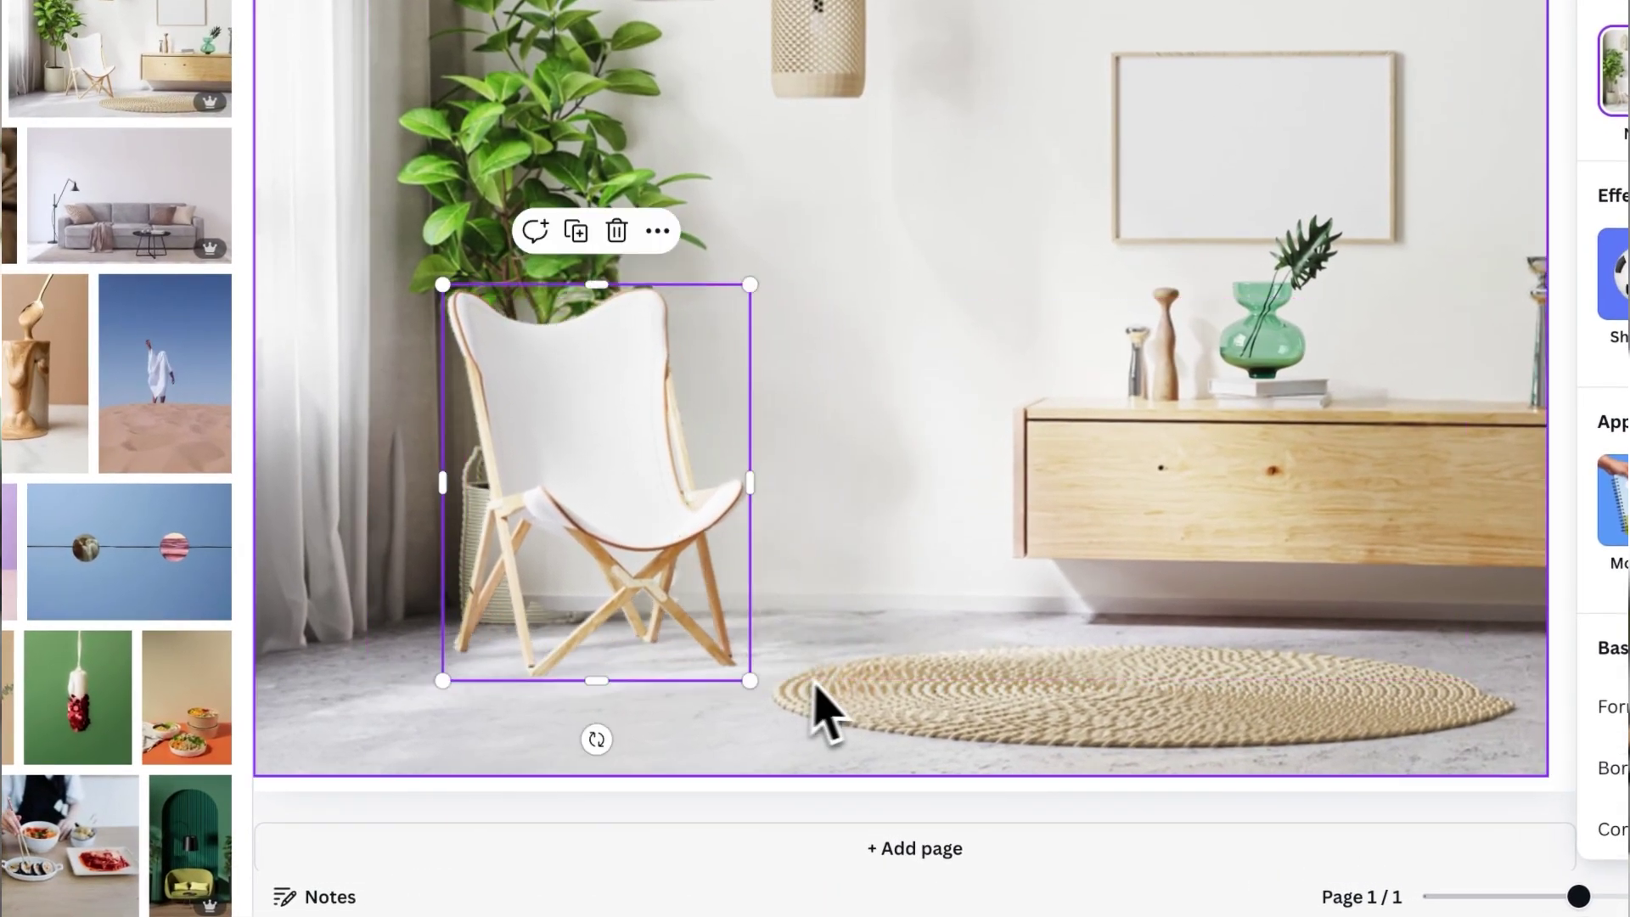
- Deselect the chair, close the Image panel, and delete the living-room photo
click(956, 382)
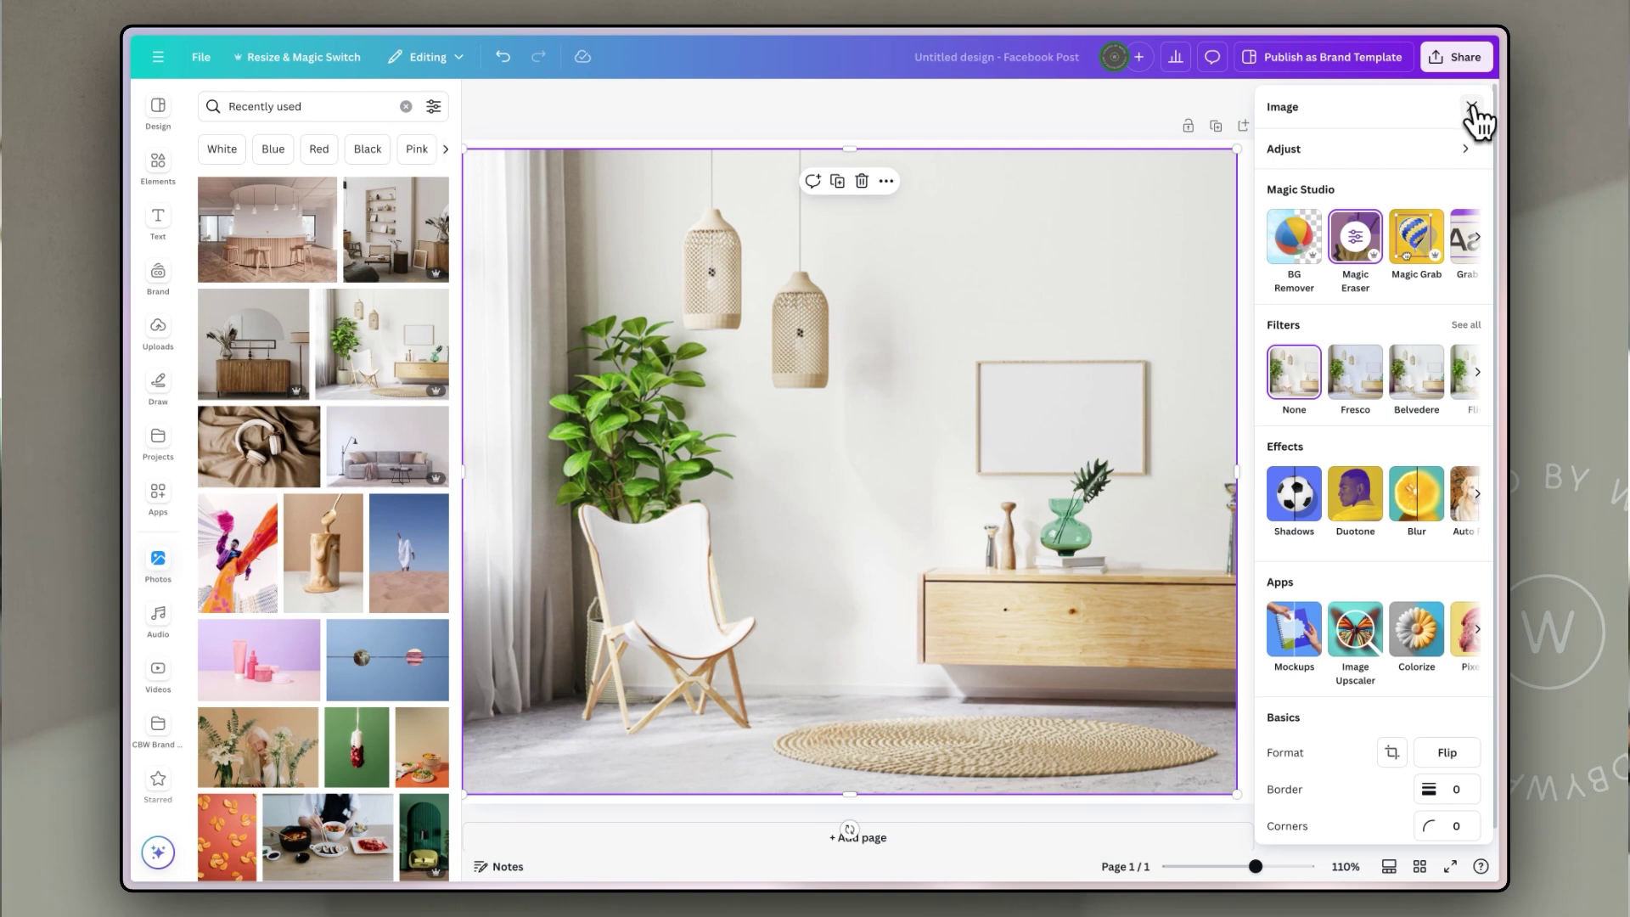
click(1474, 109)
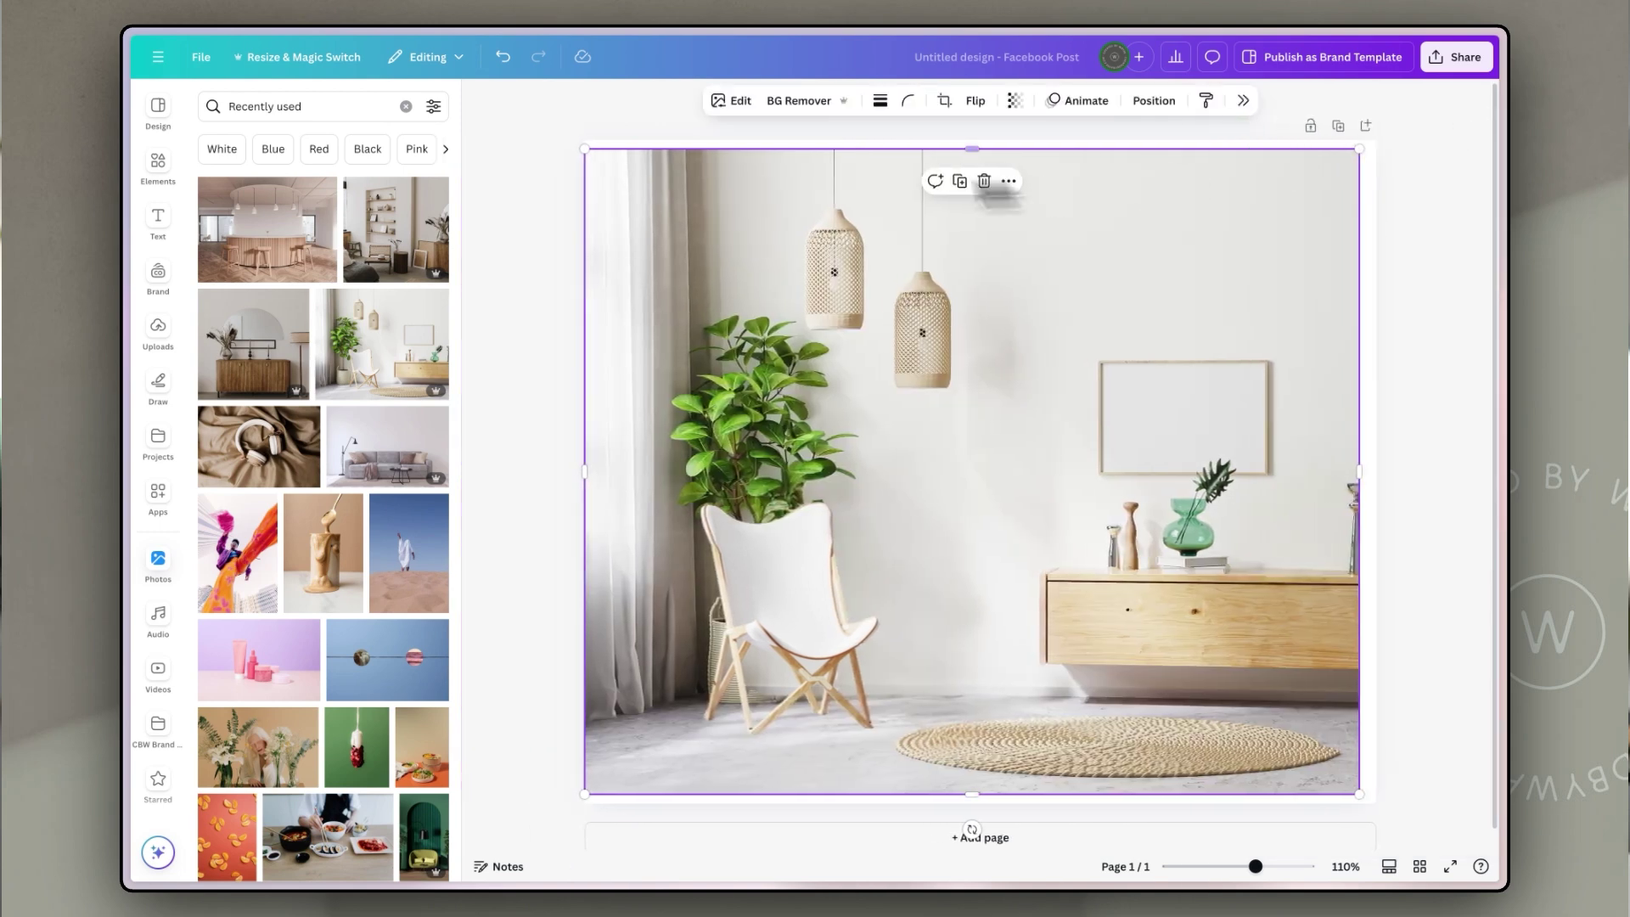
click(1418, 369)
click(1324, 378)
key(Delete)
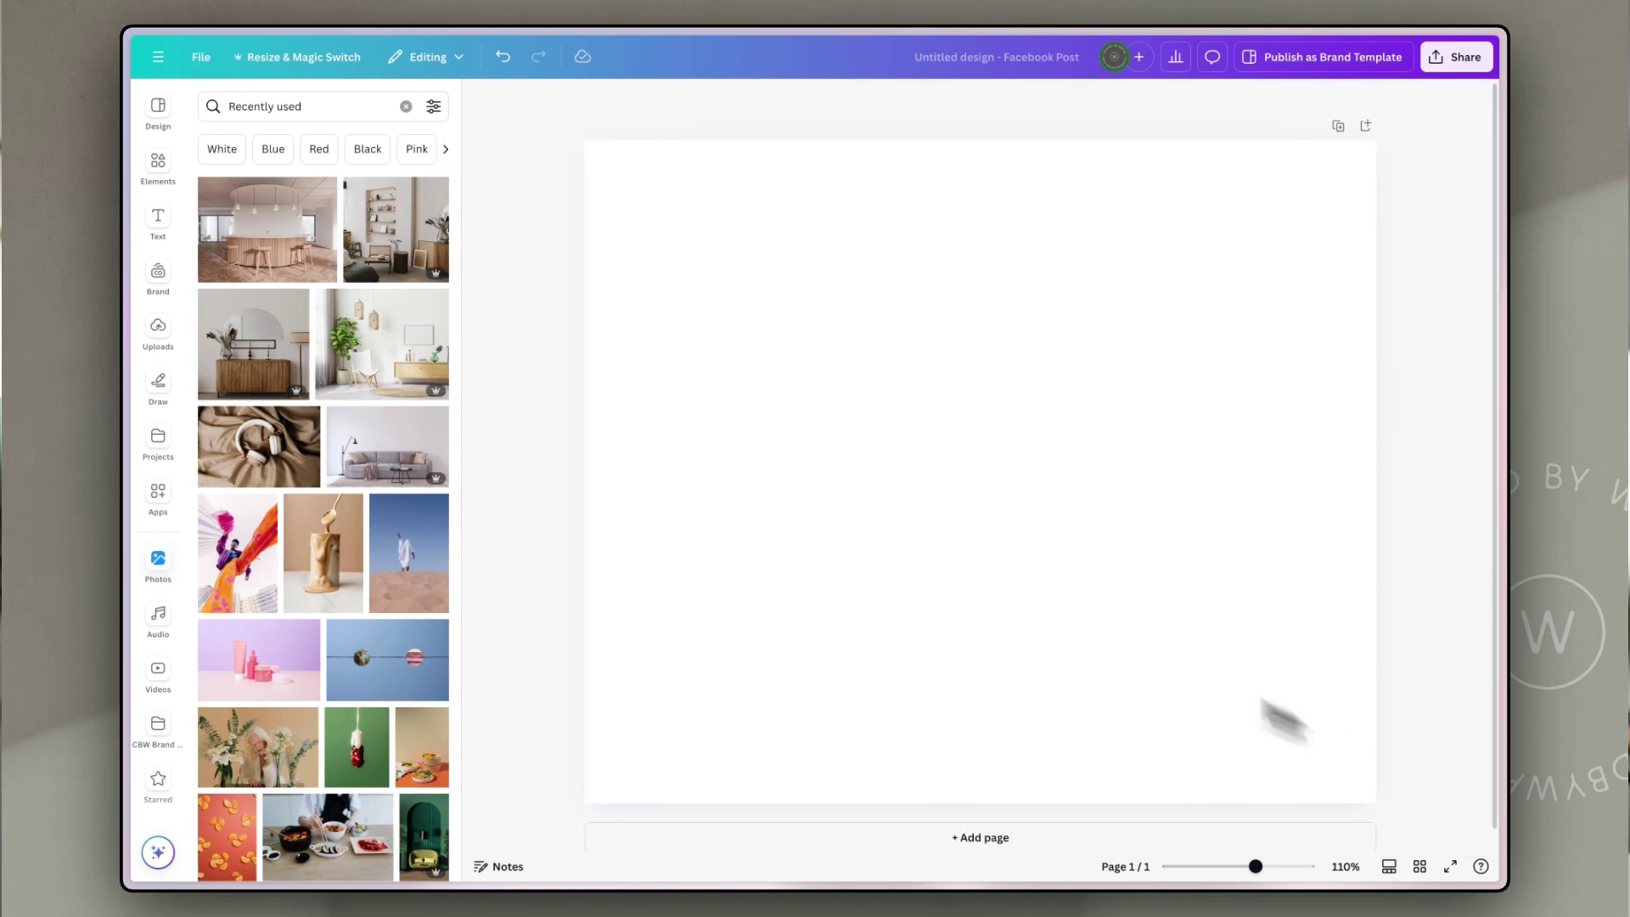
- Add the headphones photo and enlarge it to span the full page width
click(240, 462)
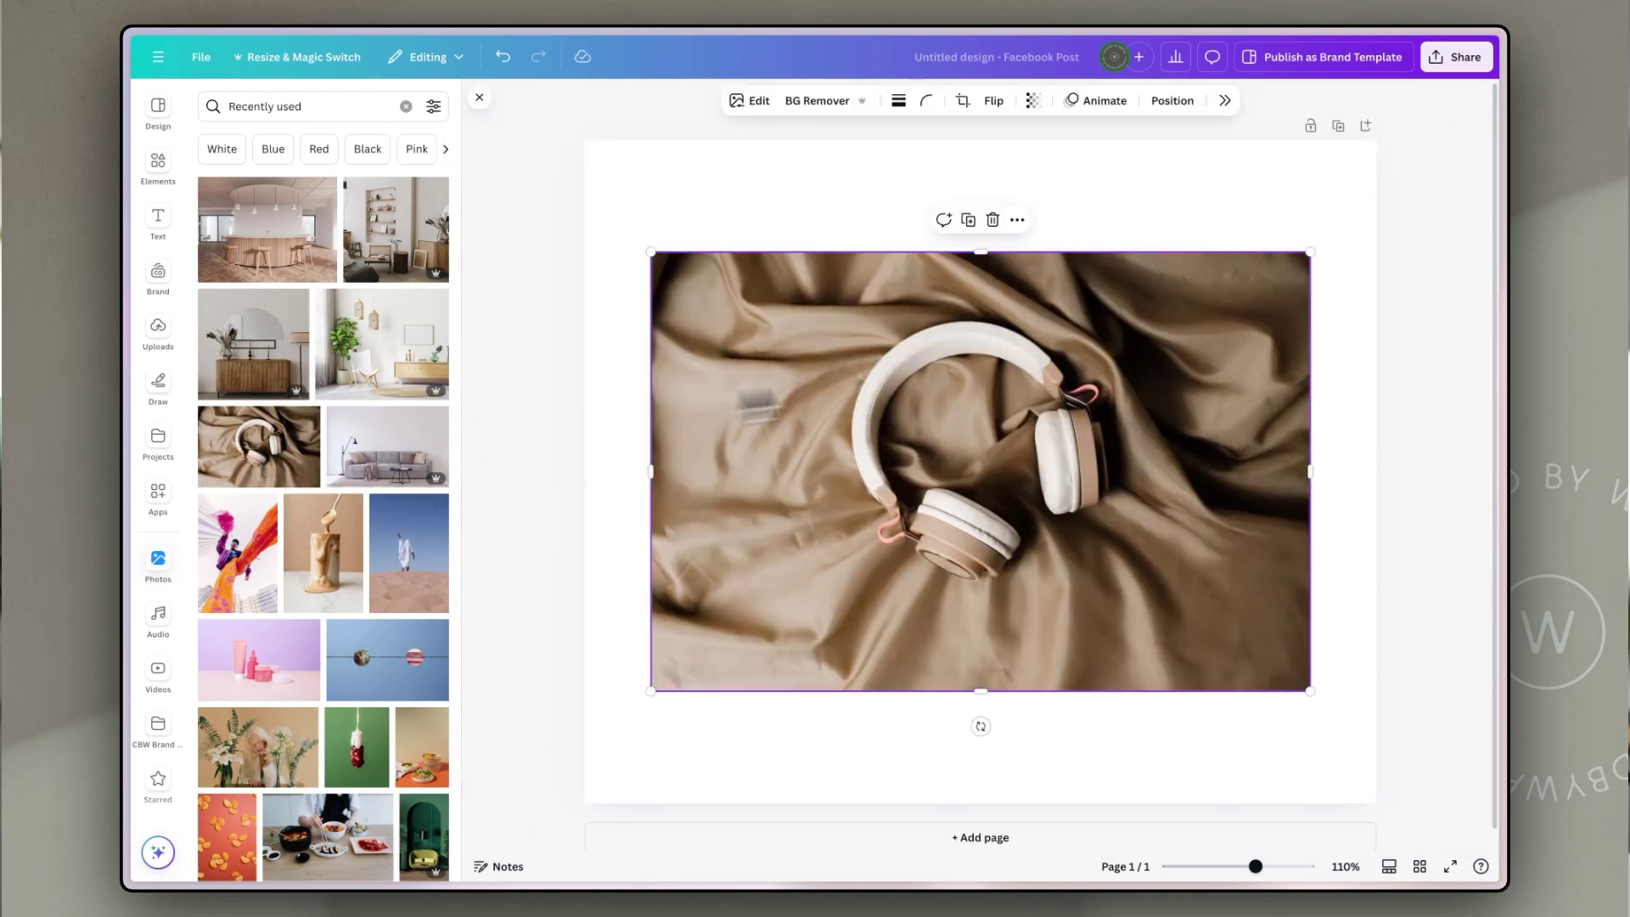
drag(941, 389, 873, 320)
drag(1244, 623, 1378, 712)
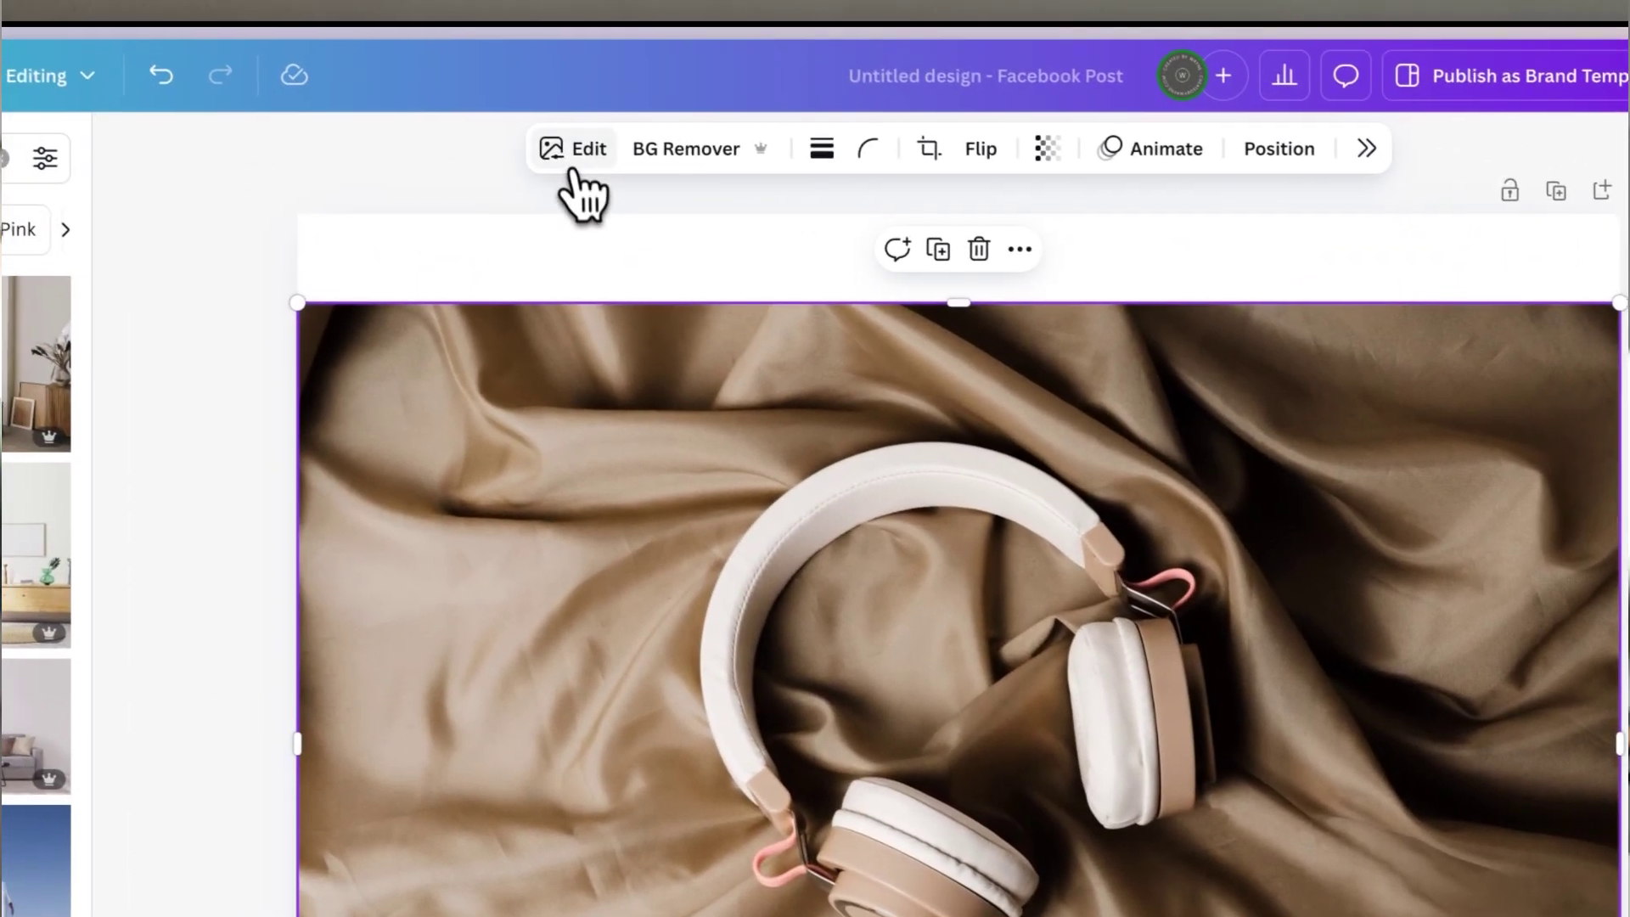
- Magic Grab the white headphones and move them left and down on the satin
click(522, 118)
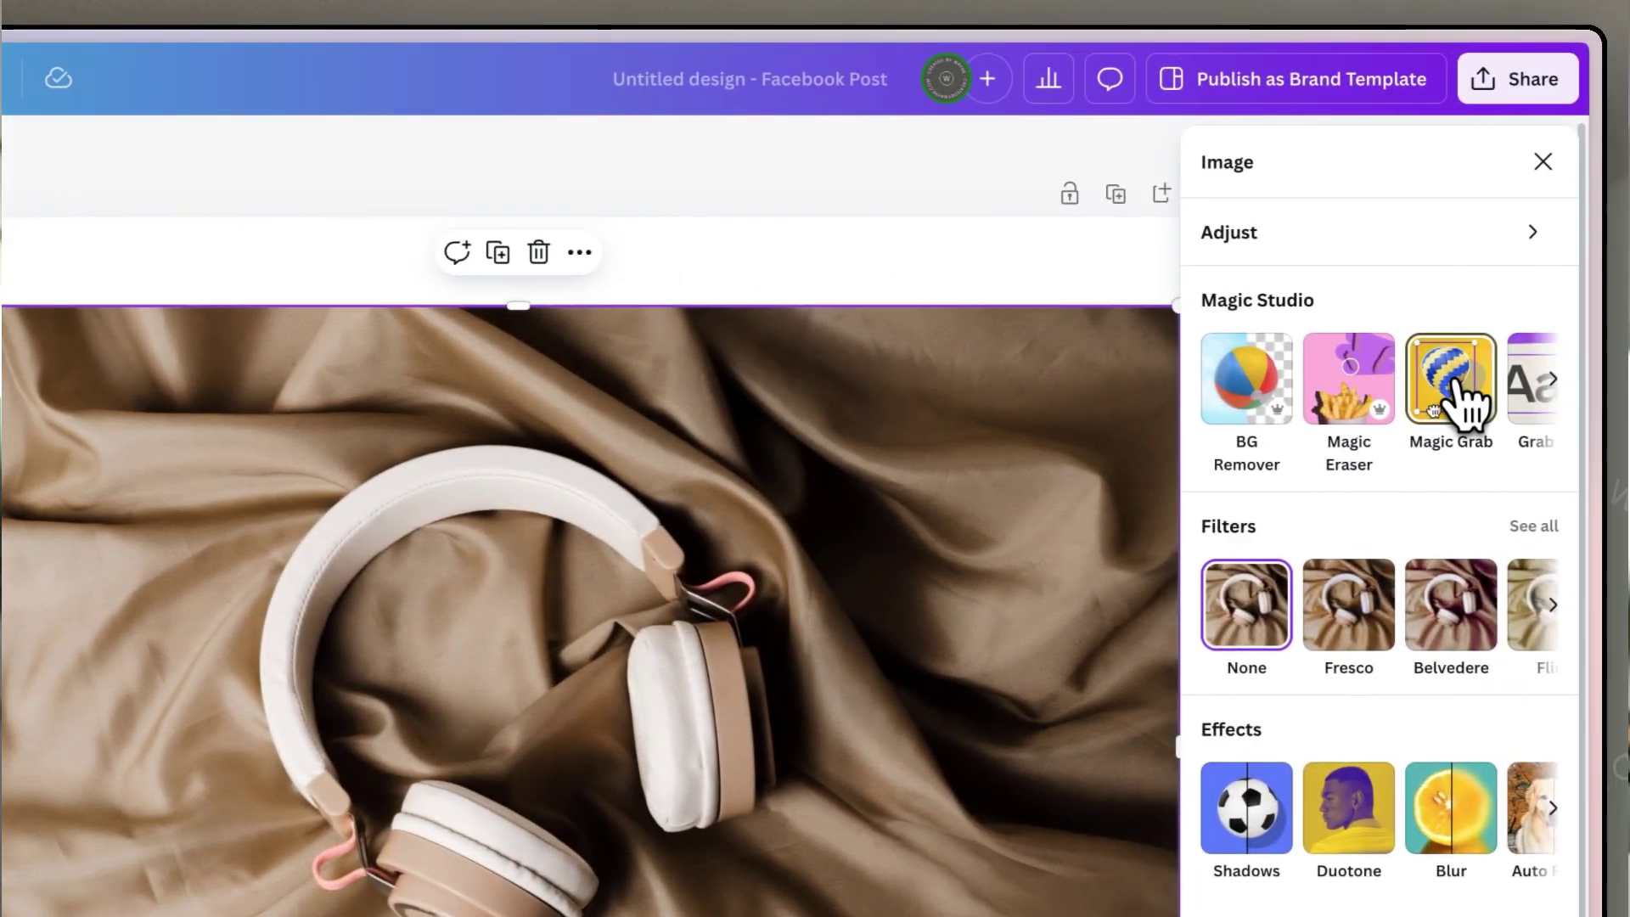
click(1465, 406)
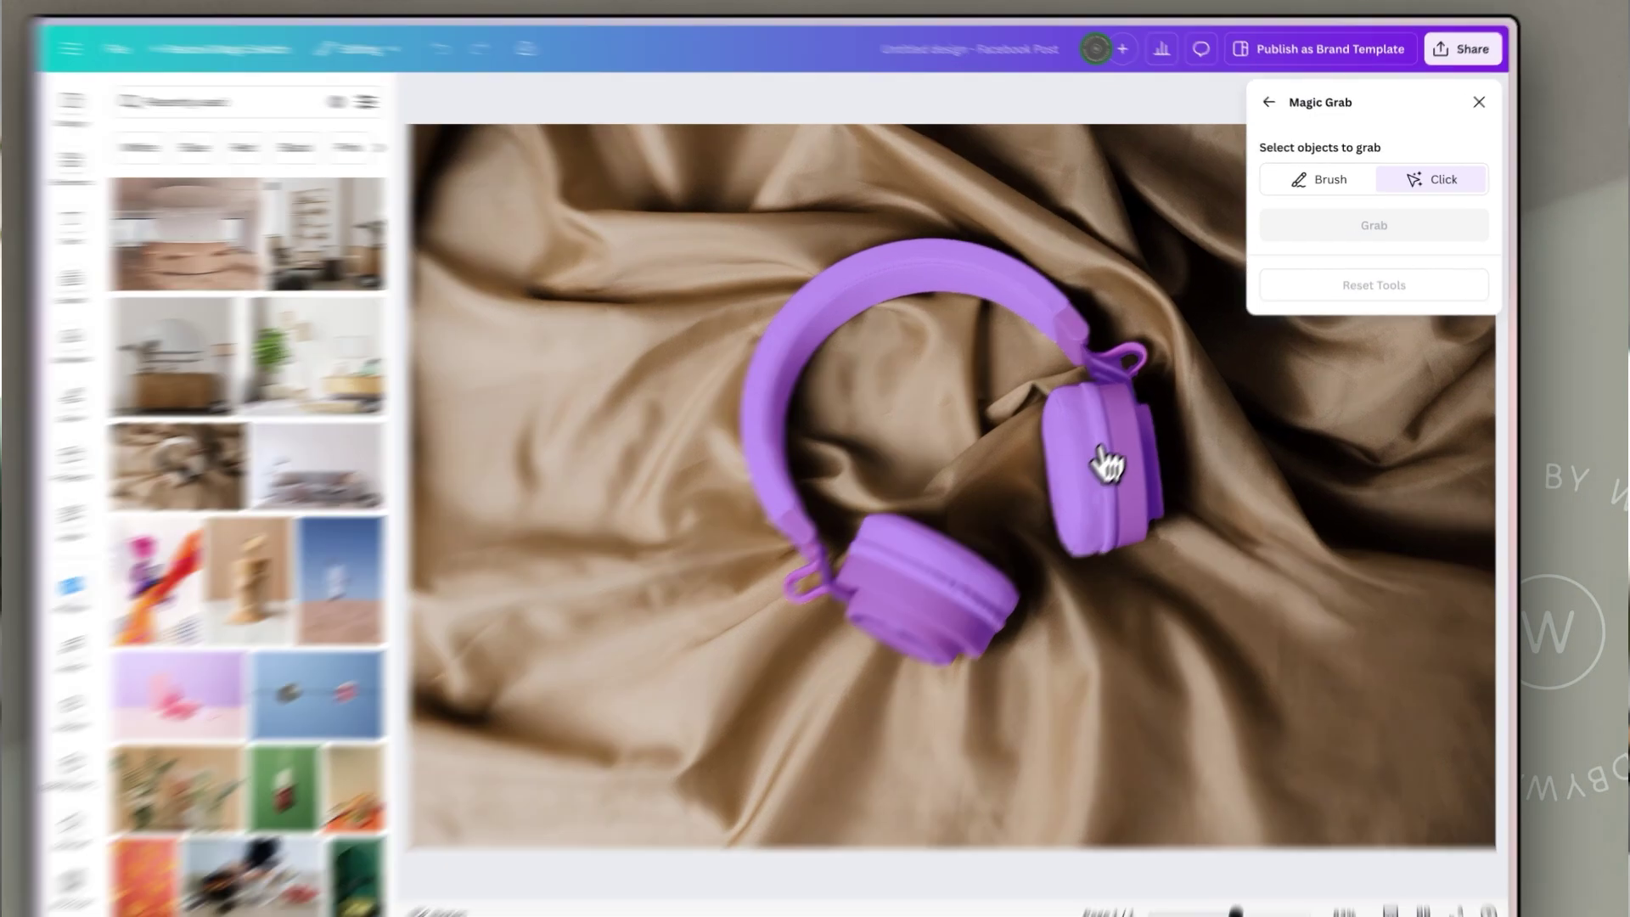
click(1127, 443)
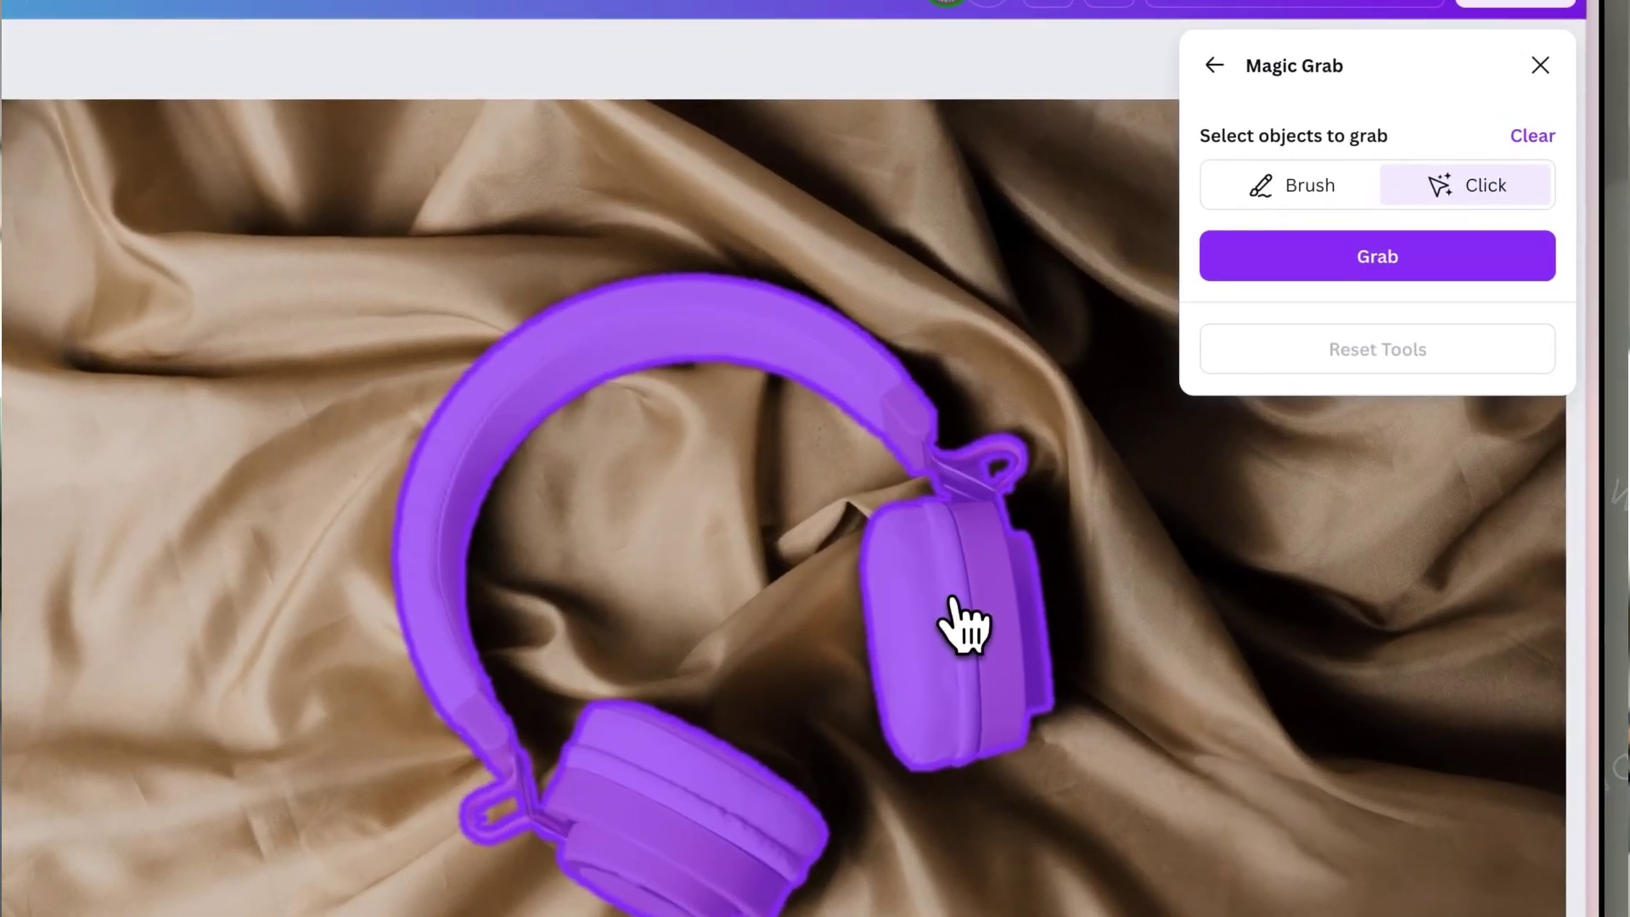
click(1378, 261)
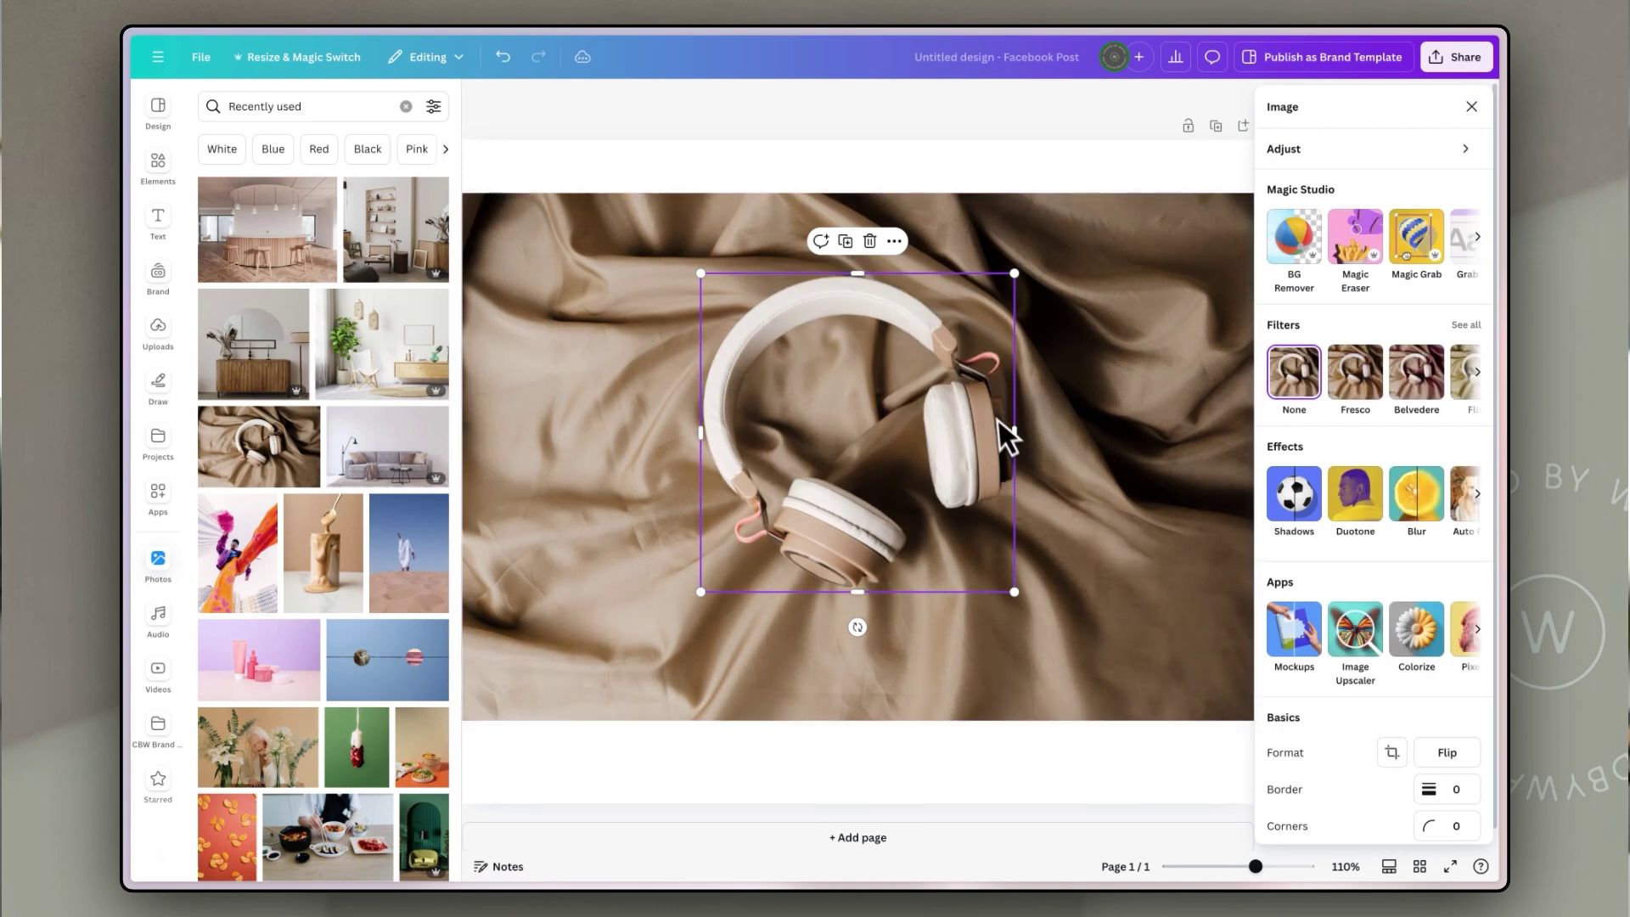
mouse_move(1000, 416)
mouse_down()
mouse_move(880, 472)
mouse_move(807, 469)
mouse_move(862, 509)
mouse_move(778, 496)
mouse_move(814, 500)
mouse_move(792, 505)
mouse_up()
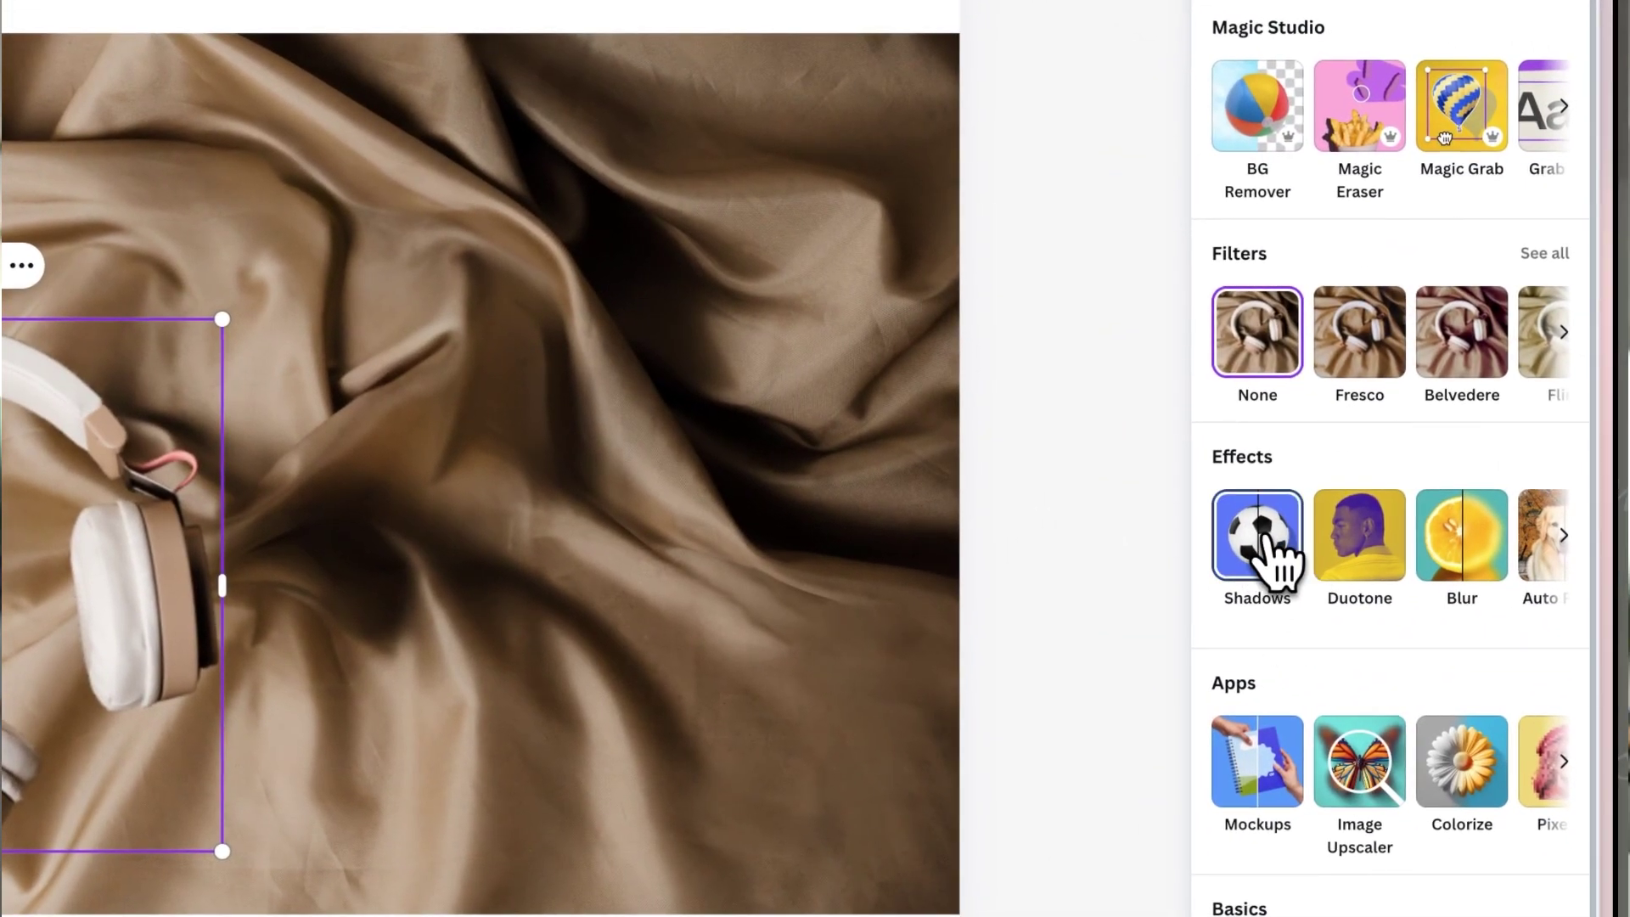
- Give the headphones a Drop shadow with higher intensity and shorter distance
click(1271, 555)
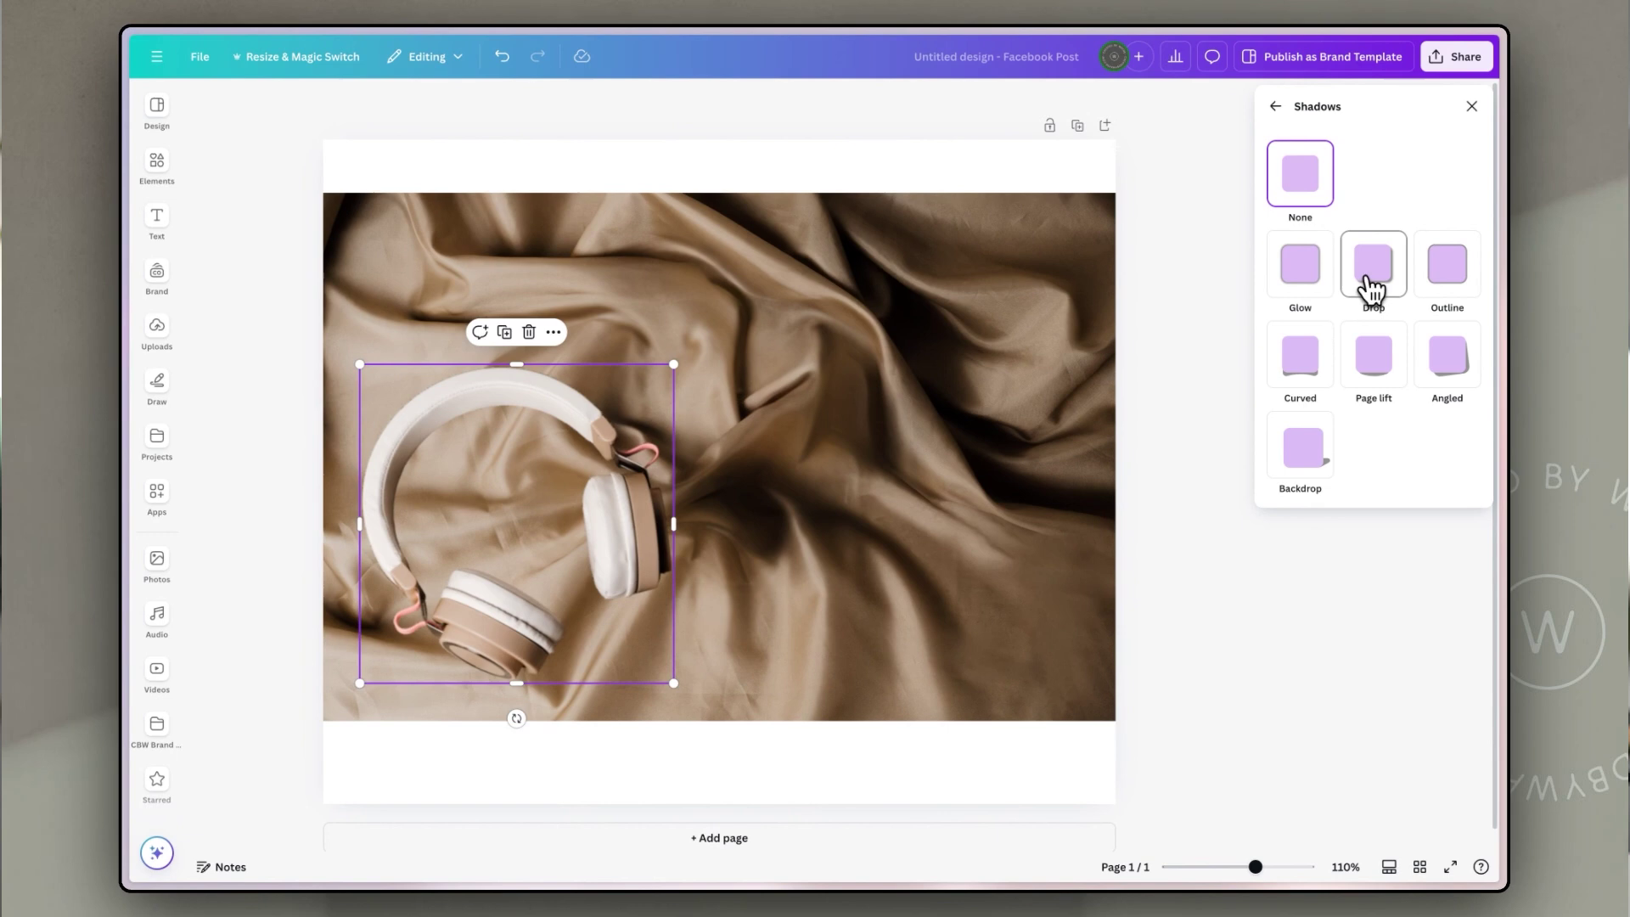
click(1370, 287)
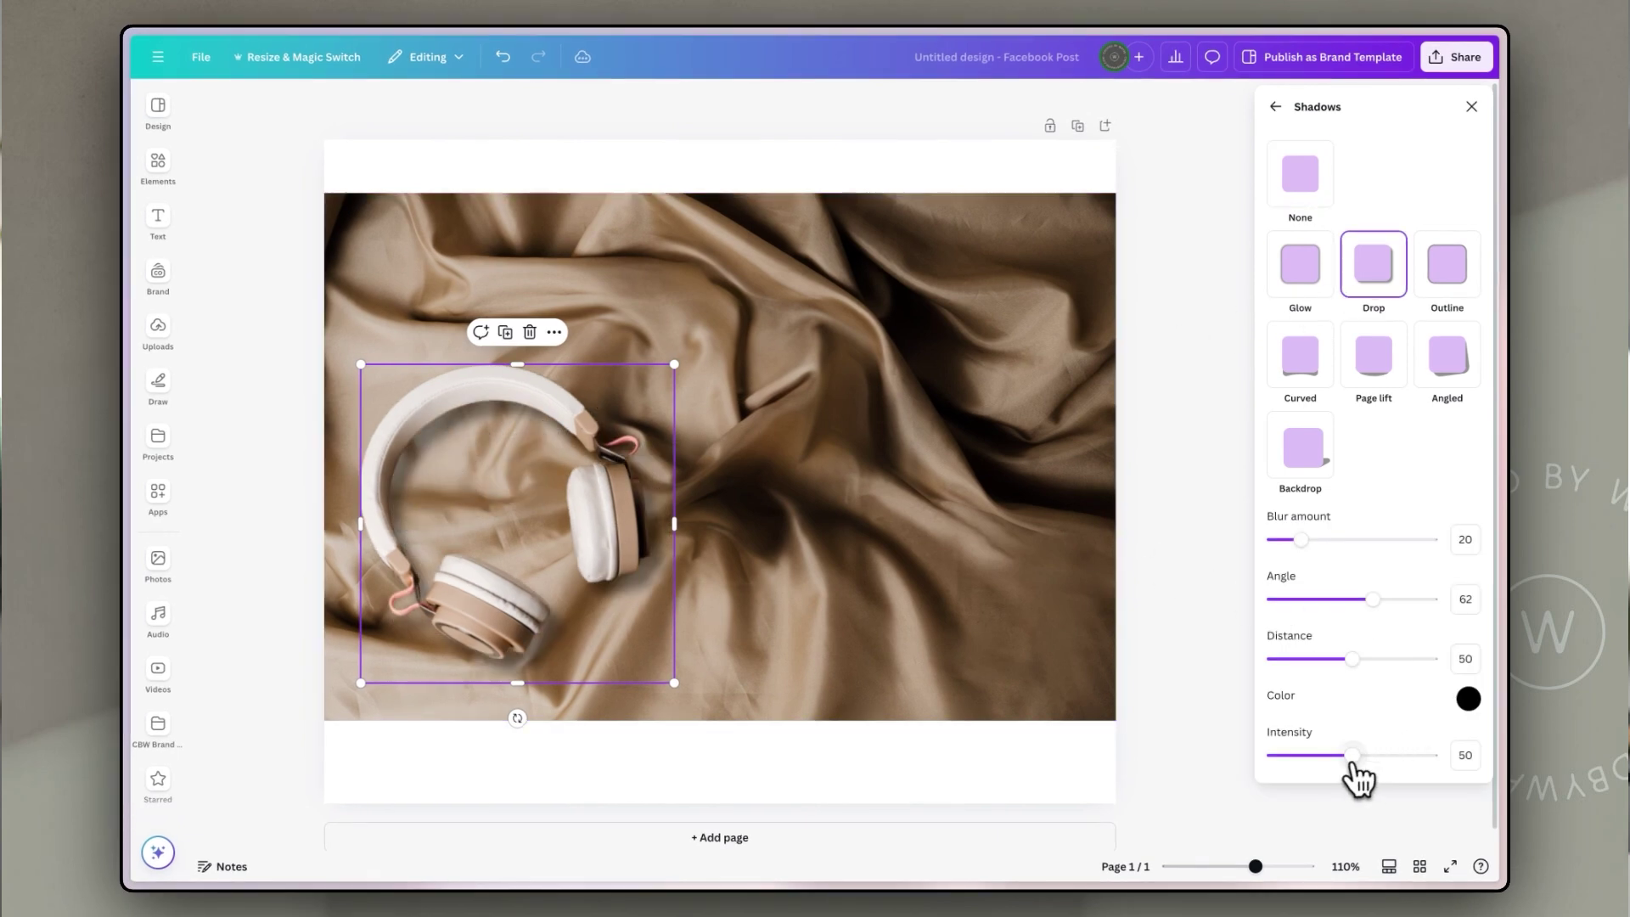
drag(1352, 755, 1385, 756)
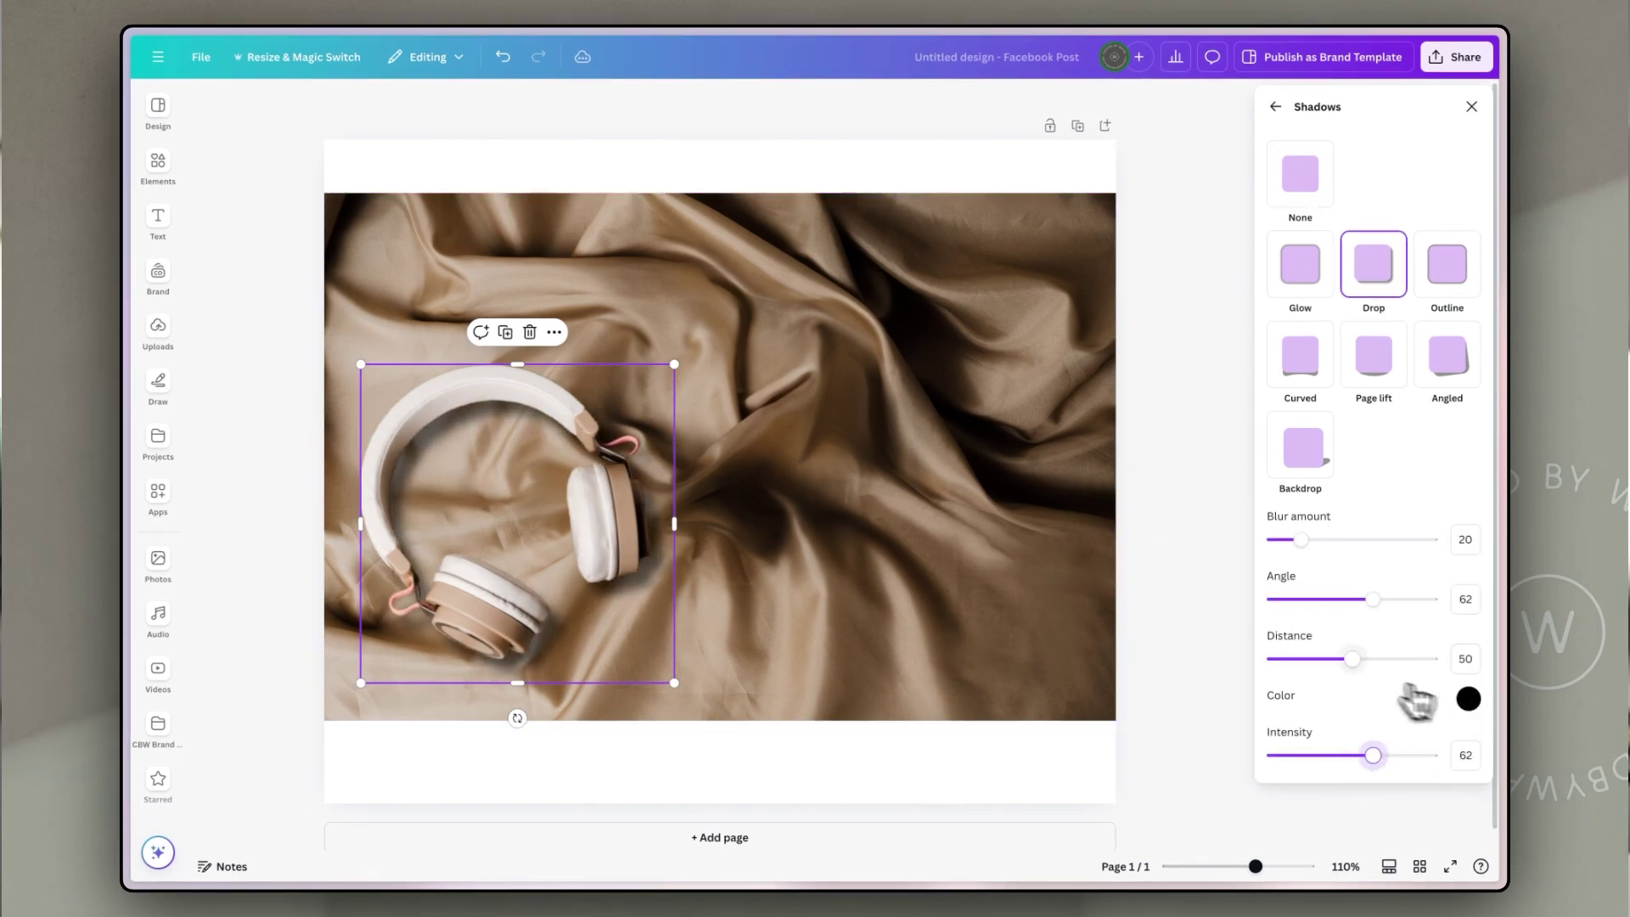
drag(1351, 659, 1308, 660)
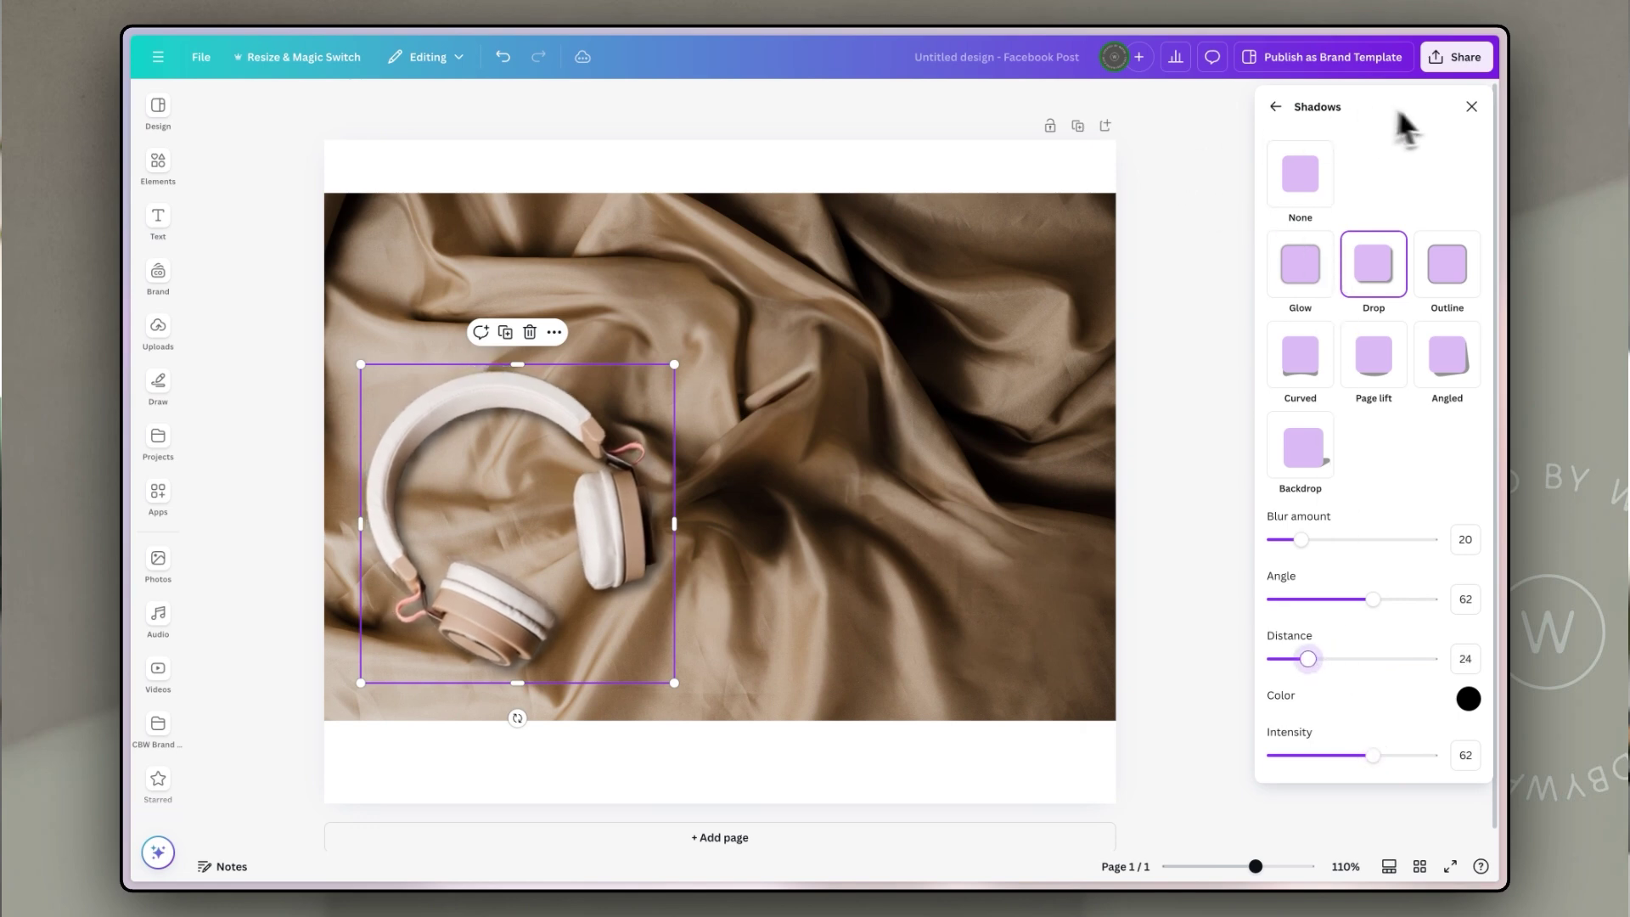
click(1470, 108)
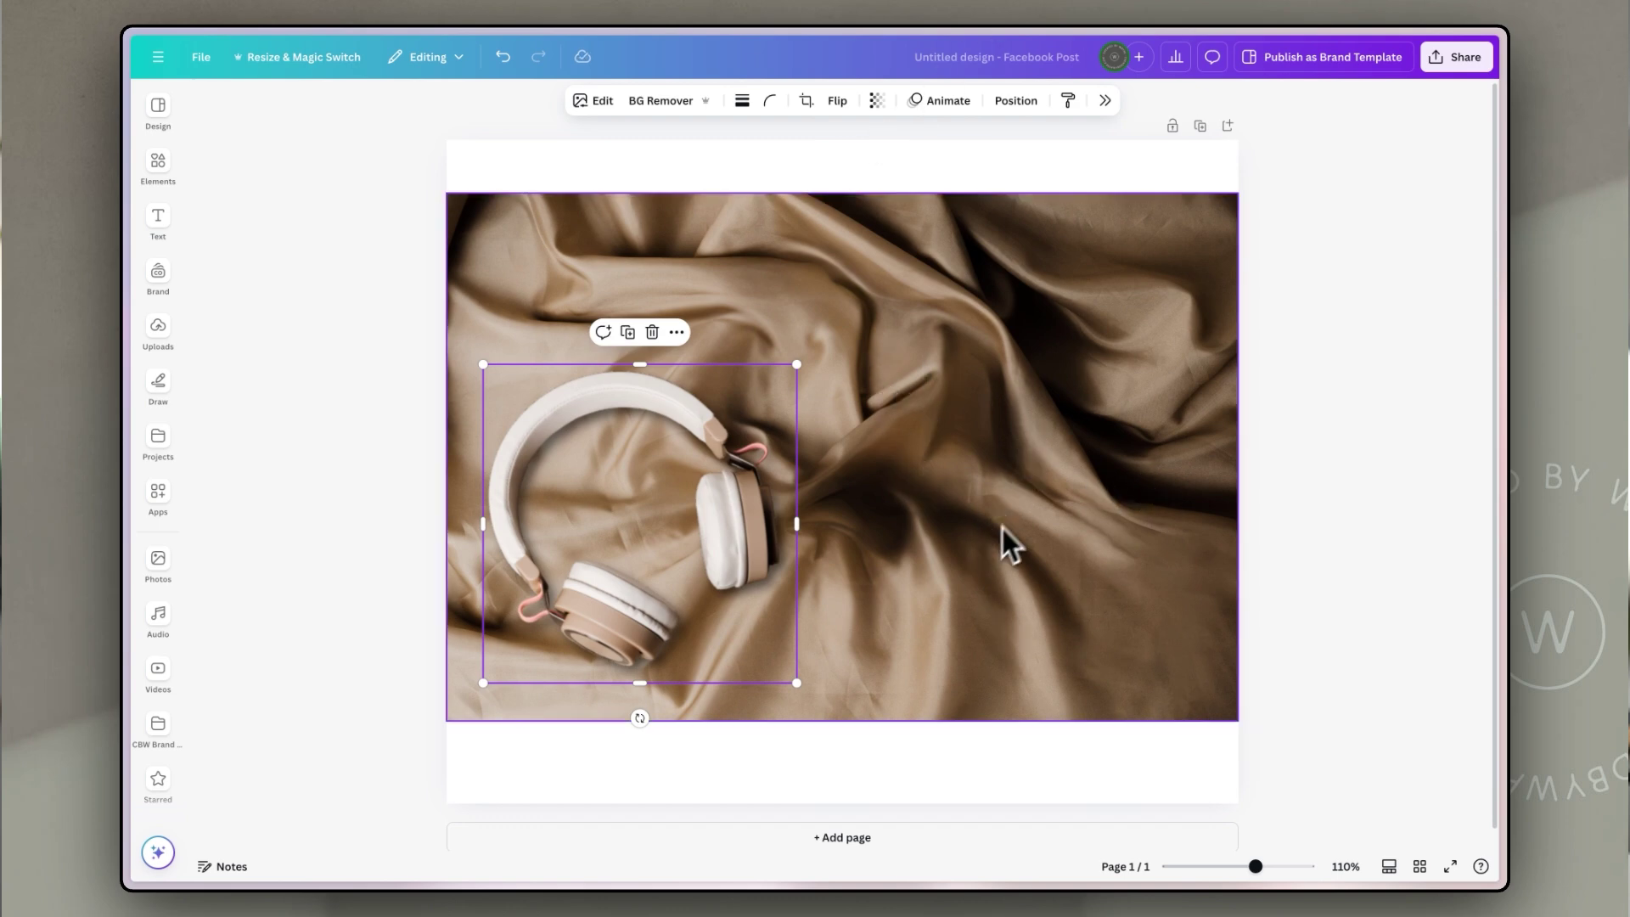
- Select the headphones photo and its cut-out together and delete both
click(1248, 465)
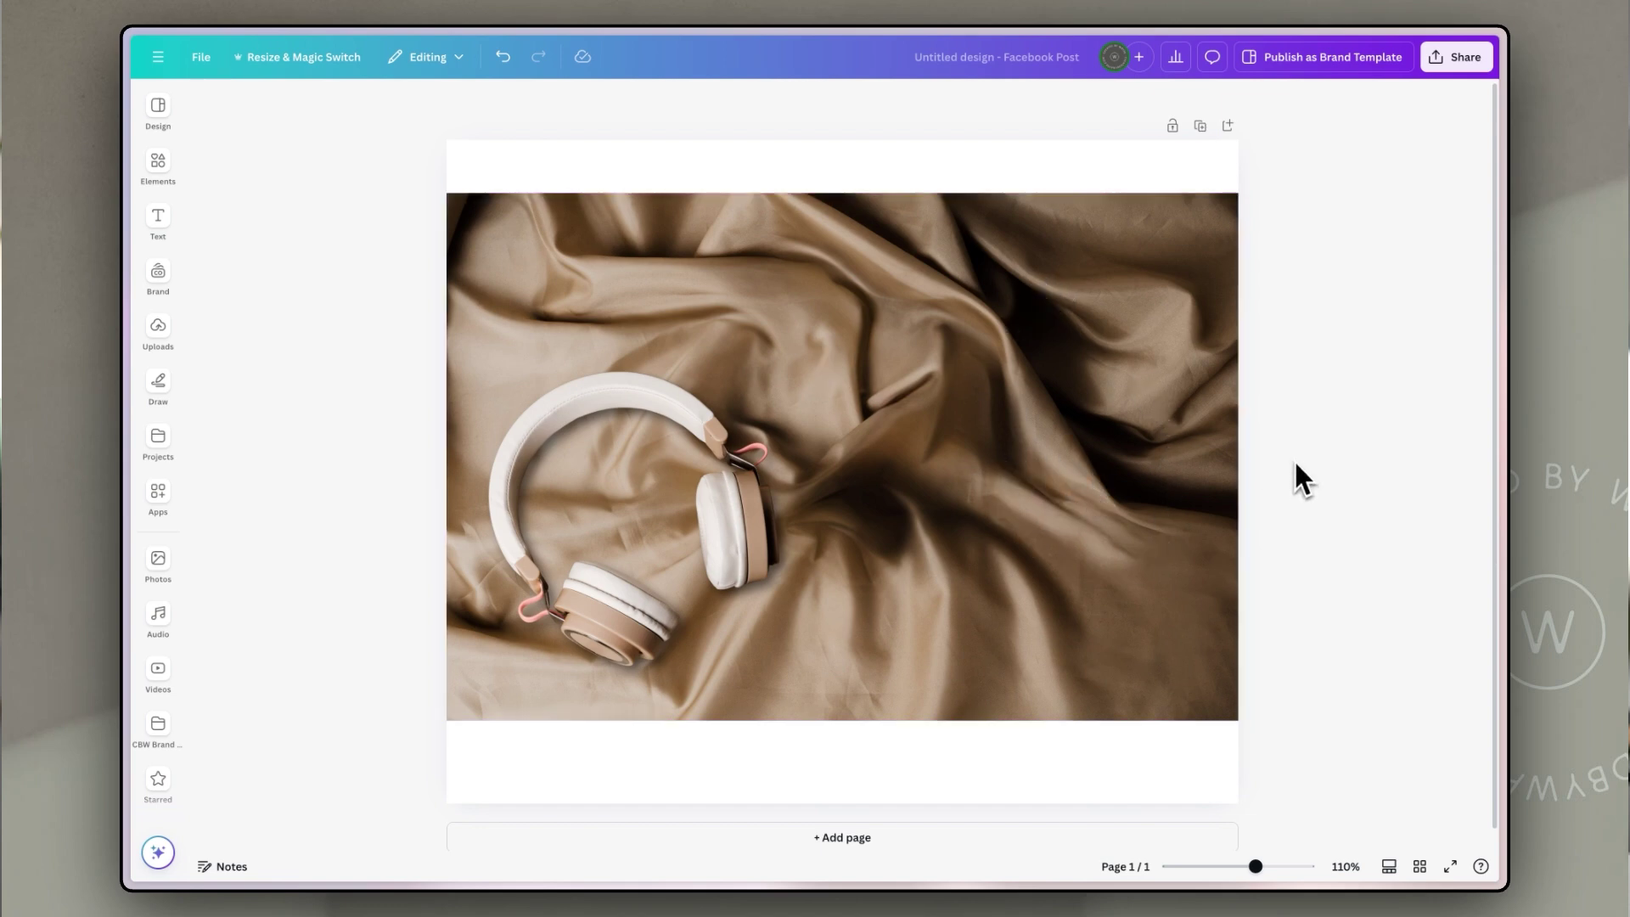
drag(1295, 459, 756, 606)
key(Delete)
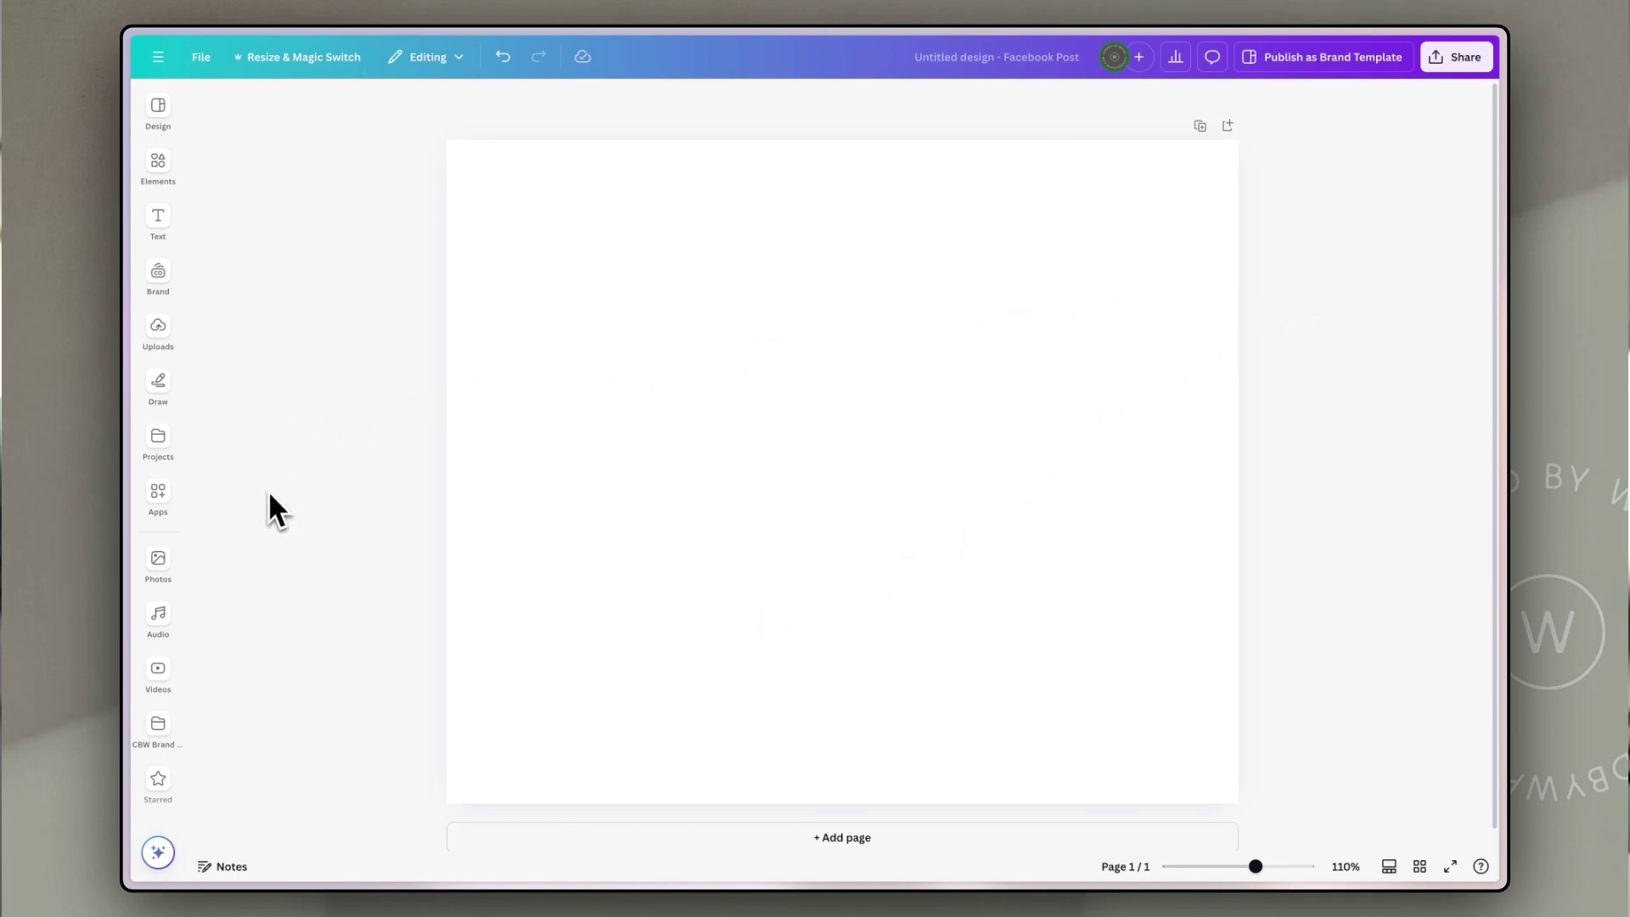
- Add the beach piggyback family photo from Photos and start Magic Grab on it
click(176, 573)
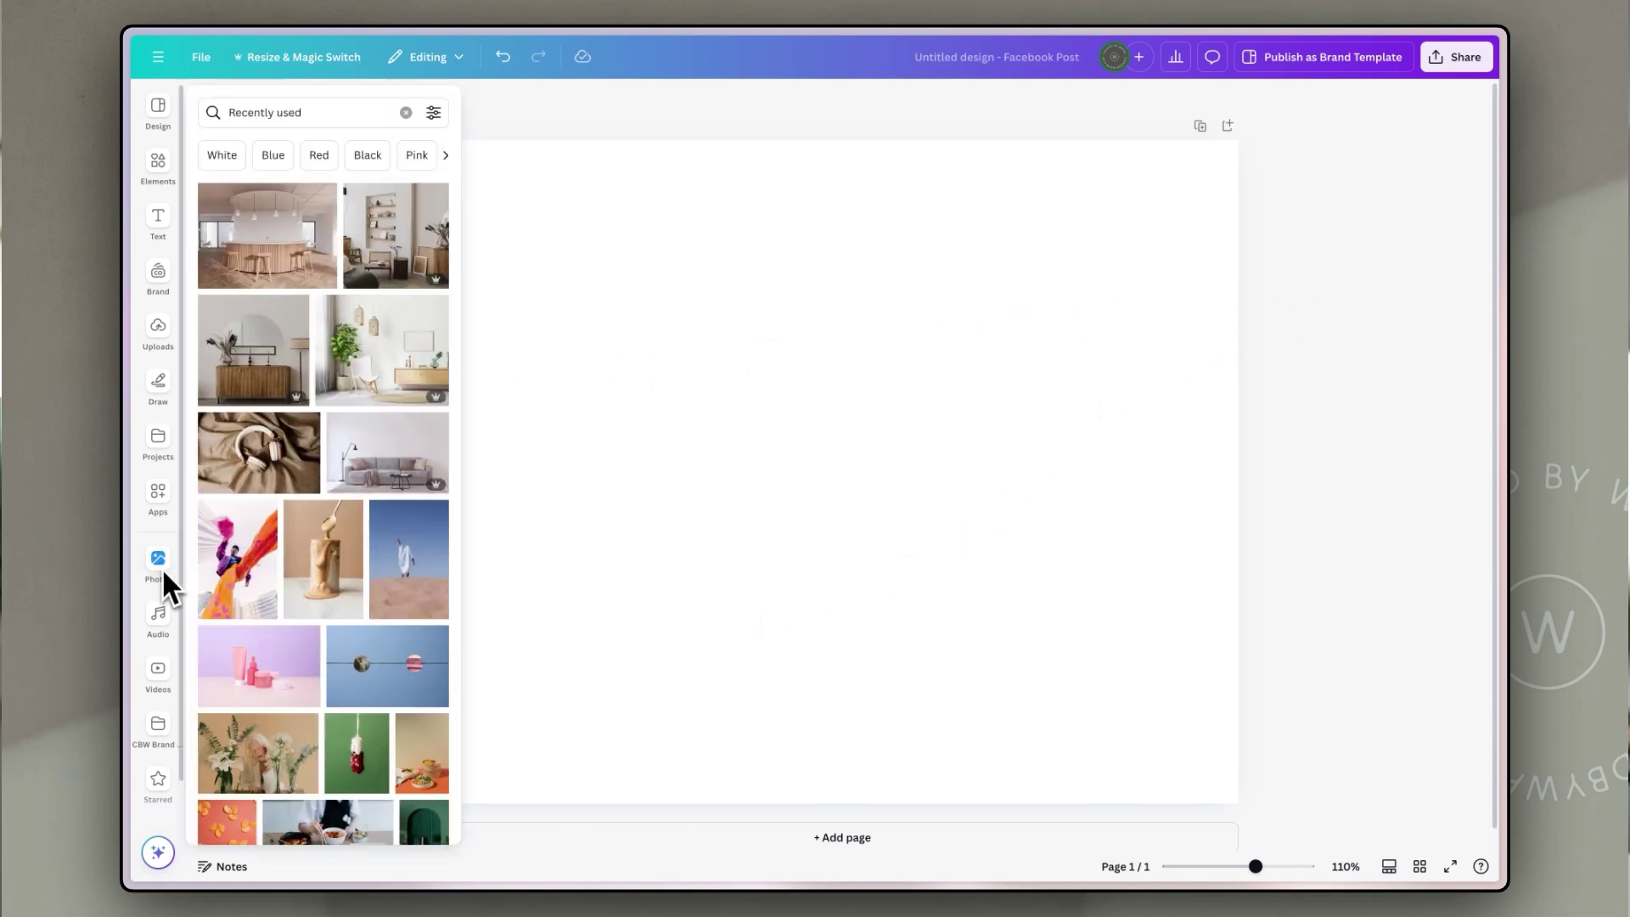
scroll(325, 565, down, 3)
scroll(345, 569, down, 3)
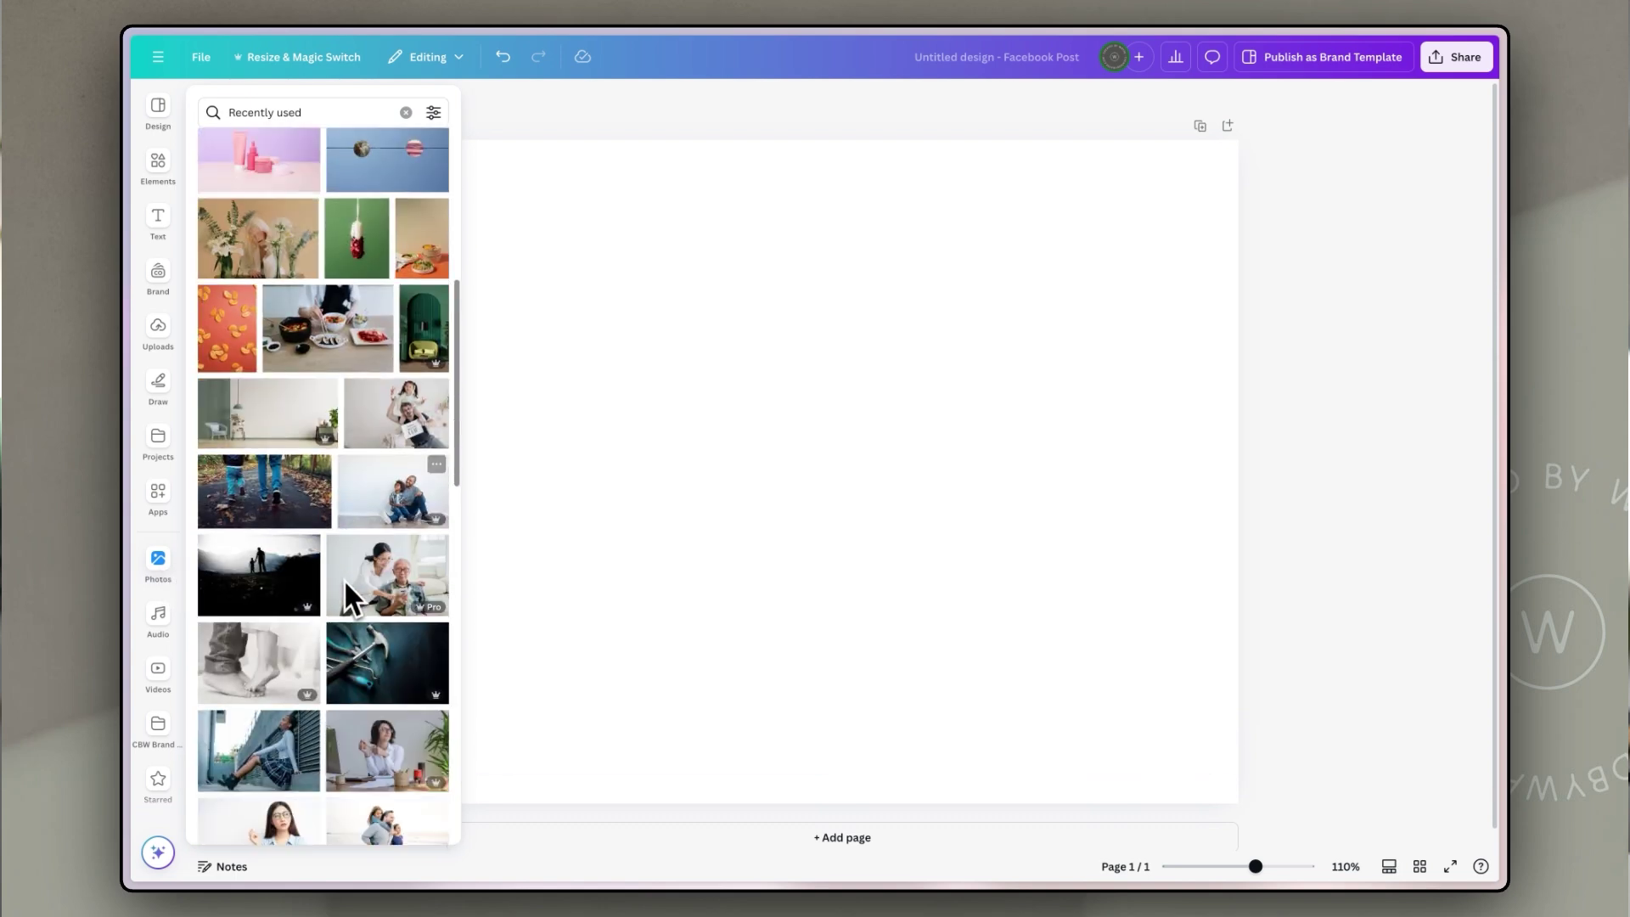
scroll(343, 579, down, 2)
click(376, 599)
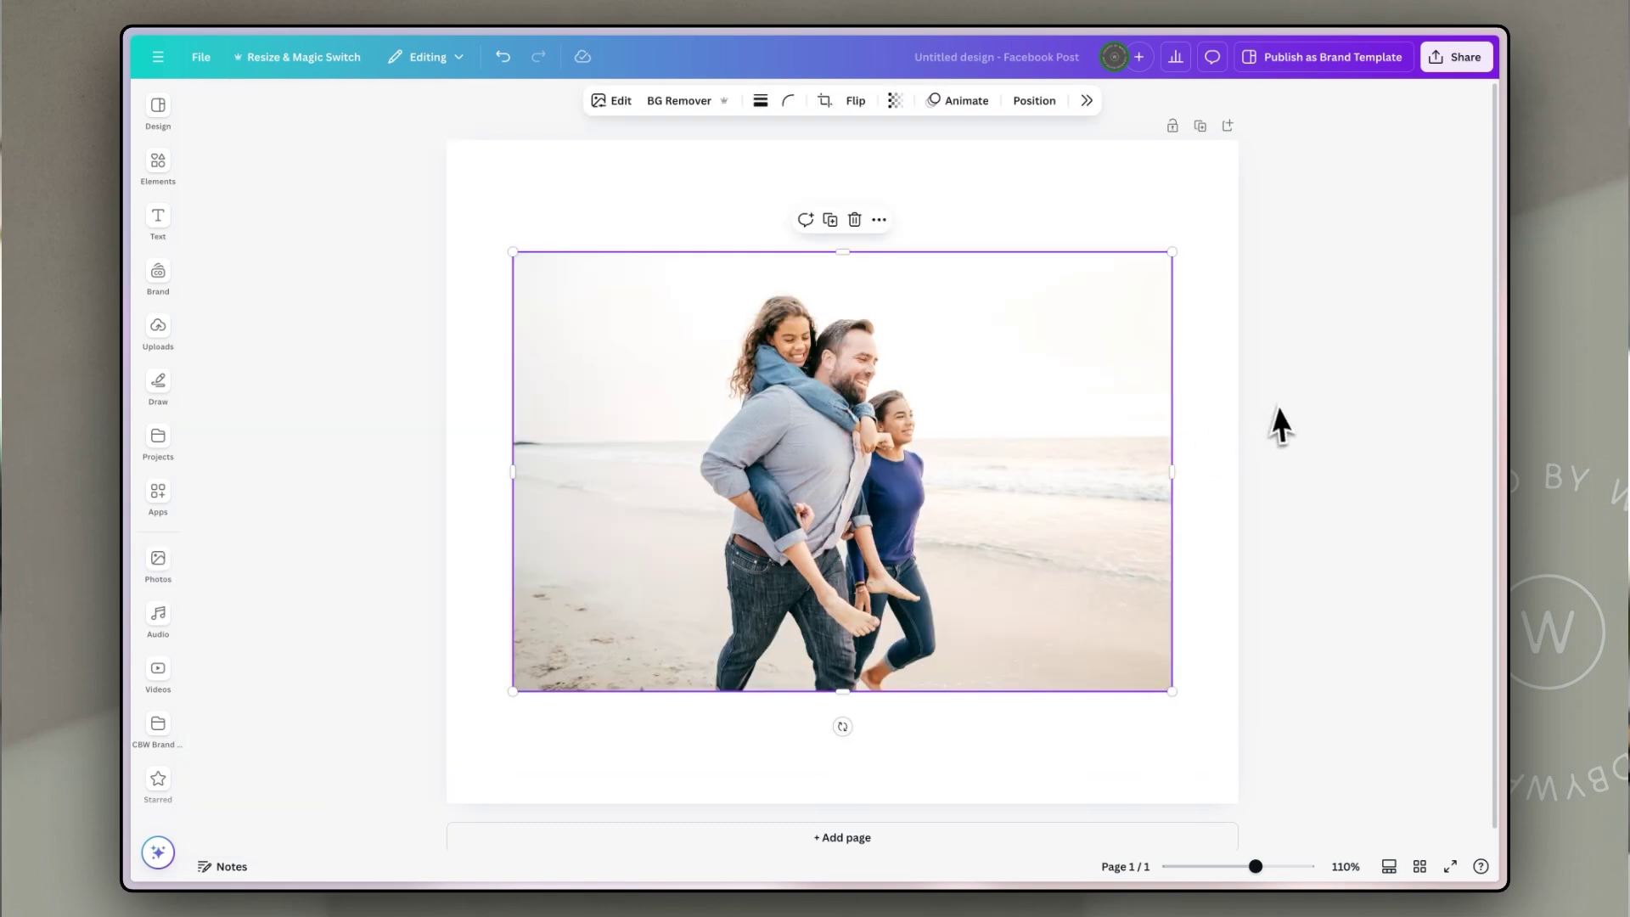
click(1274, 421)
click(1127, 427)
click(622, 100)
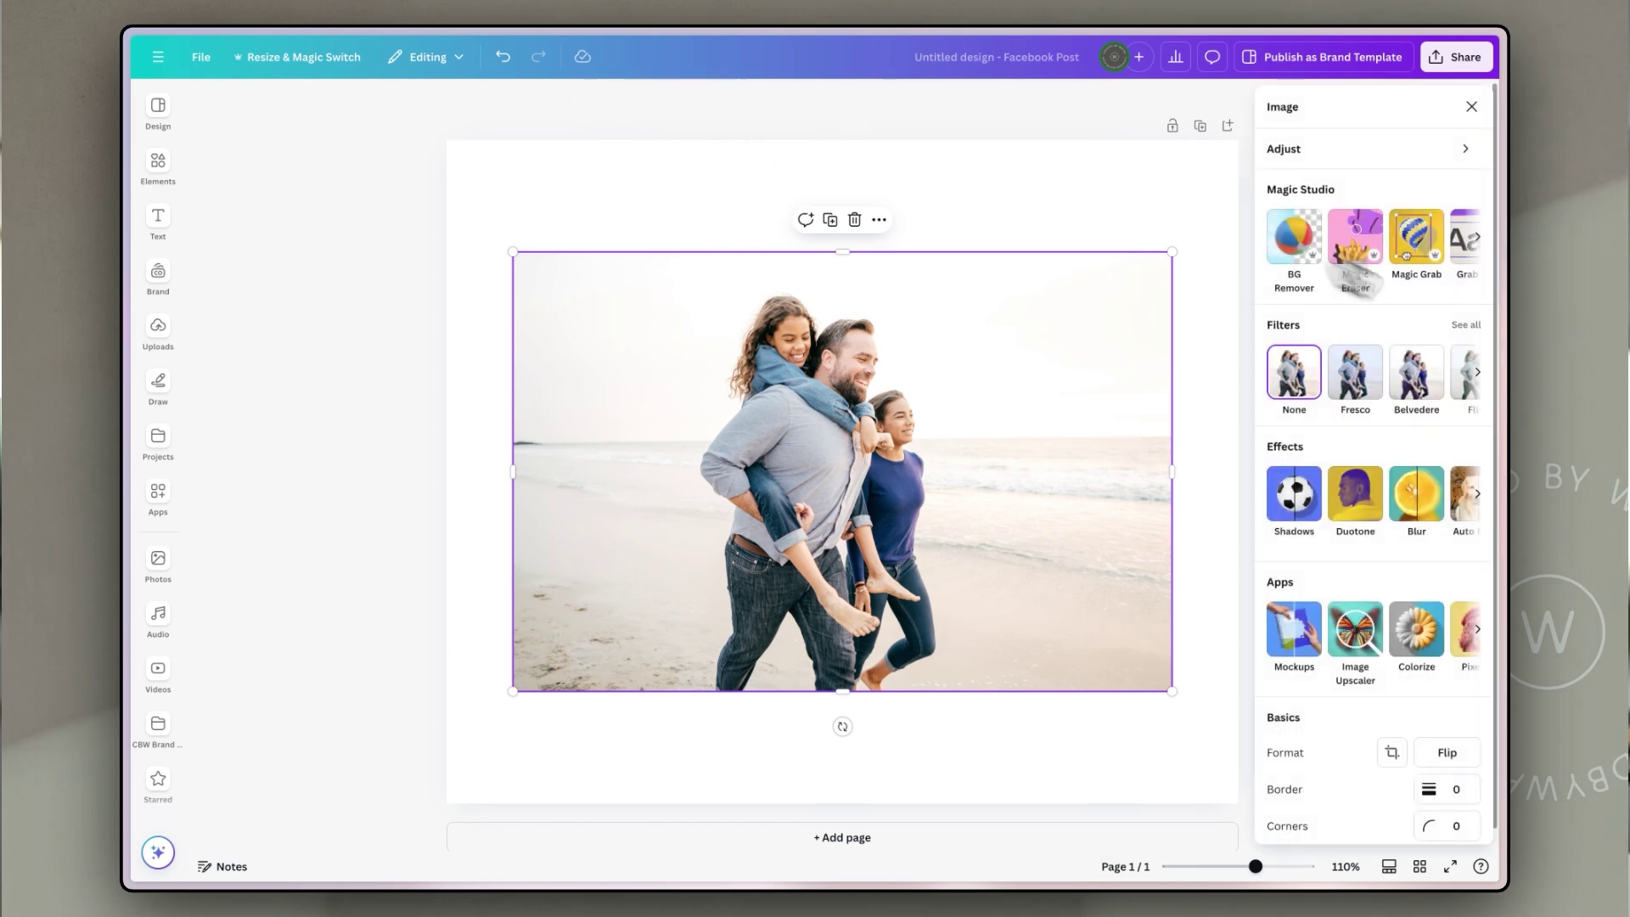
click(1417, 242)
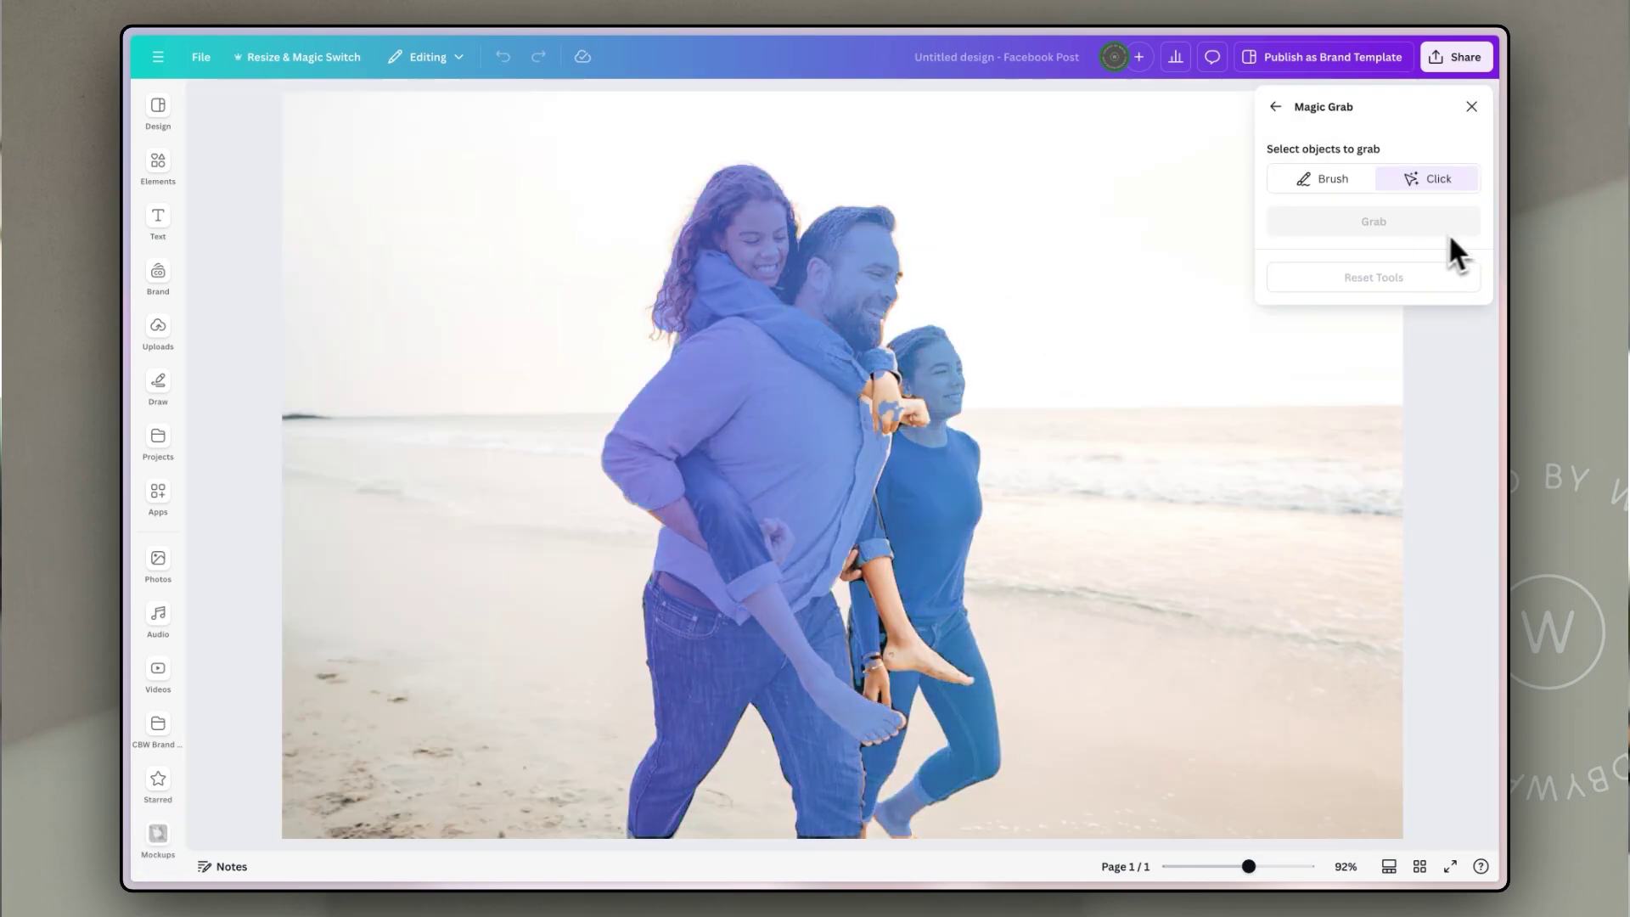
- Brush over the three piggybacking people and grab them as a cut-out
click(1333, 194)
mouse_move(736, 191)
mouse_down()
mouse_move(626, 444)
mouse_move(651, 808)
mouse_move(811, 794)
mouse_move(947, 677)
mouse_move(899, 826)
mouse_move(829, 243)
mouse_move(706, 651)
mouse_move(849, 574)
mouse_up()
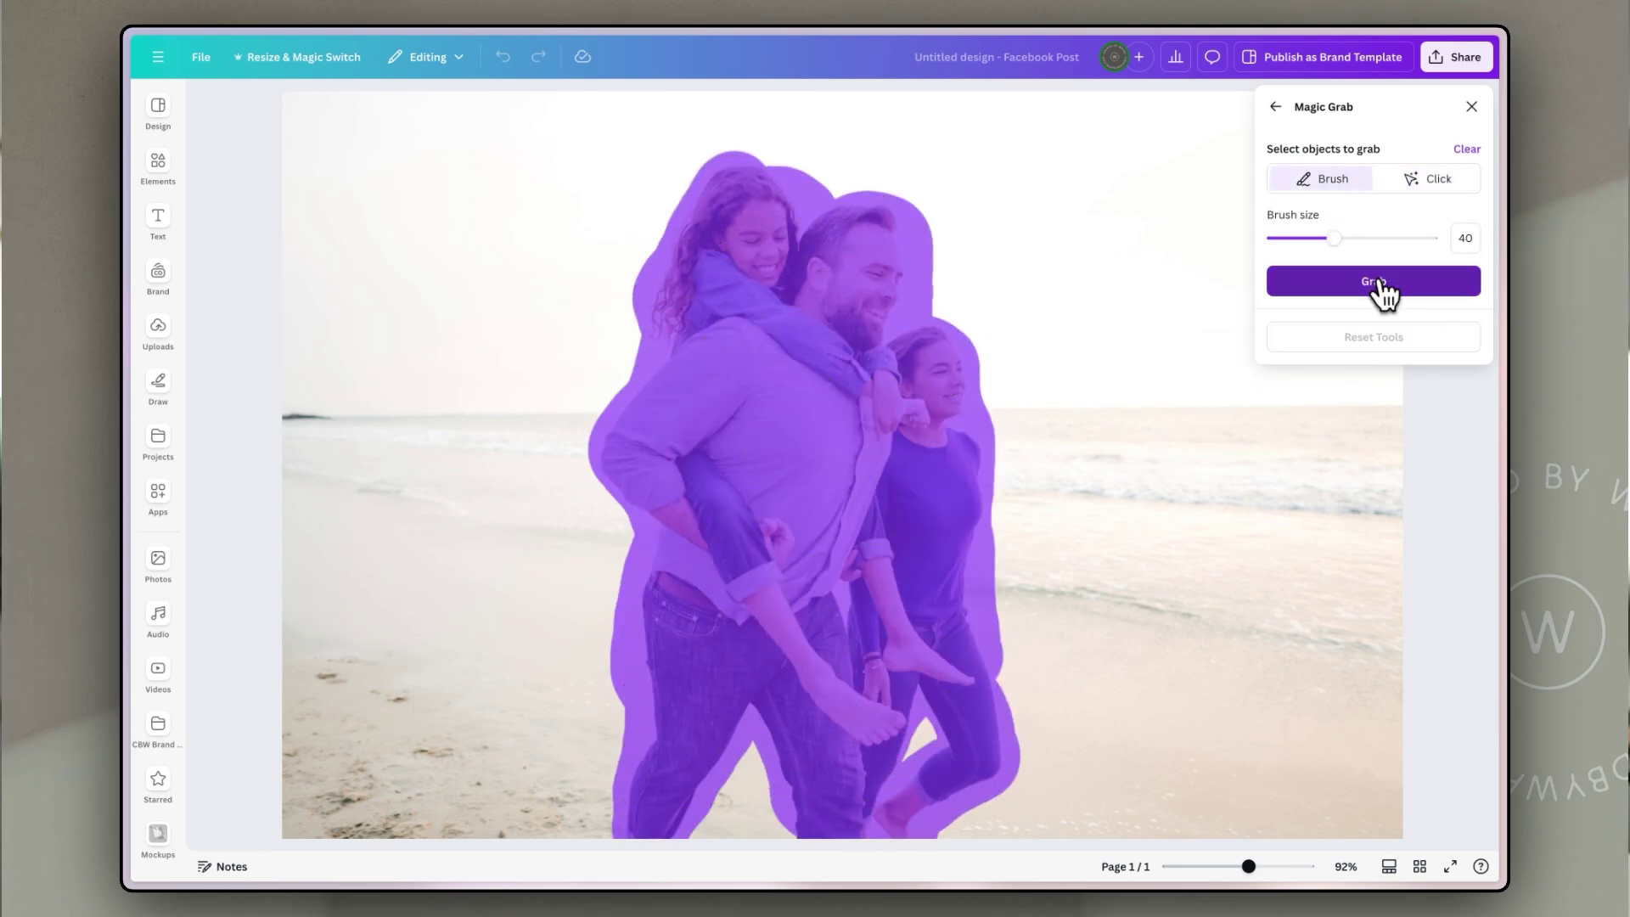
click(1375, 282)
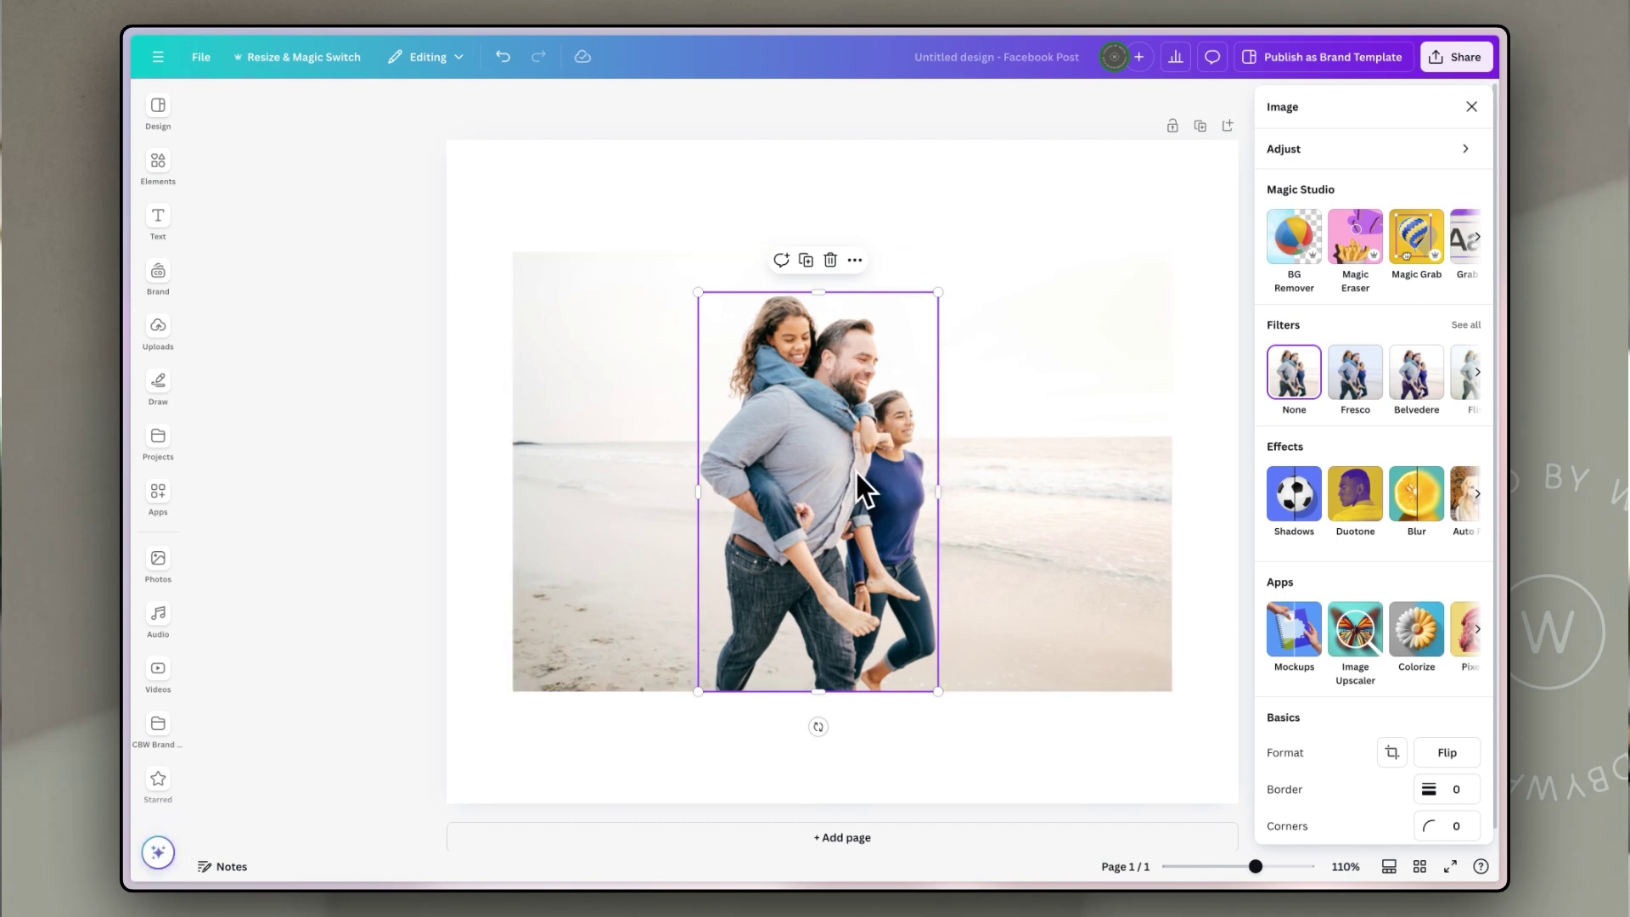
- Try the family cut-out at several spots, finally dropping it near the left edge
drag(857, 474, 687, 476)
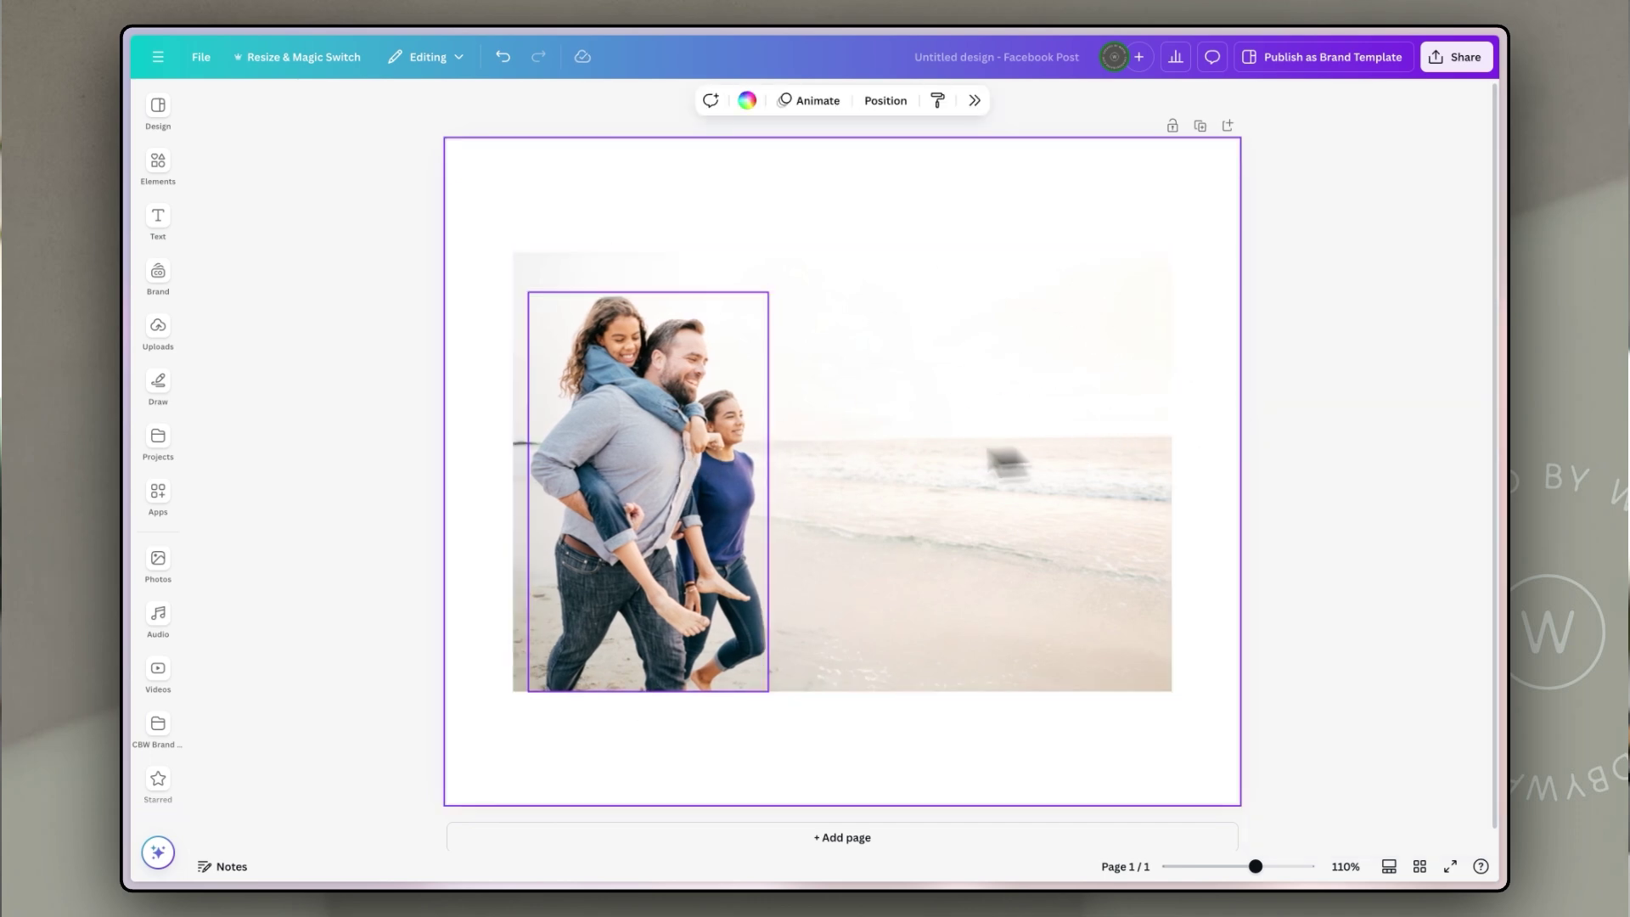
drag(670, 477, 1046, 480)
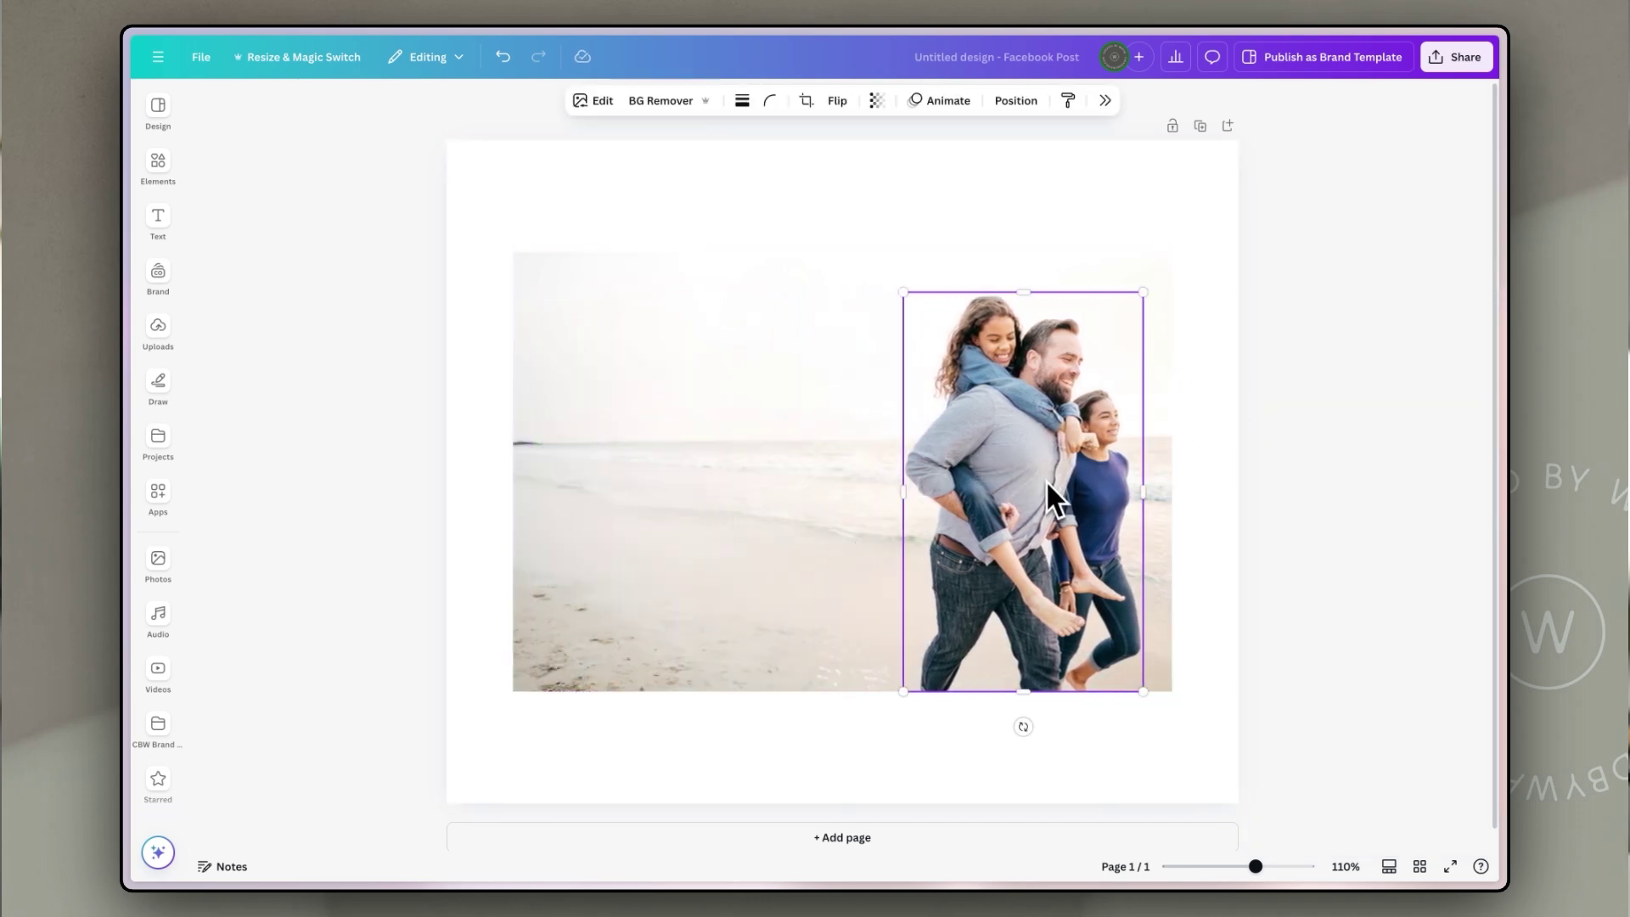
click(1205, 451)
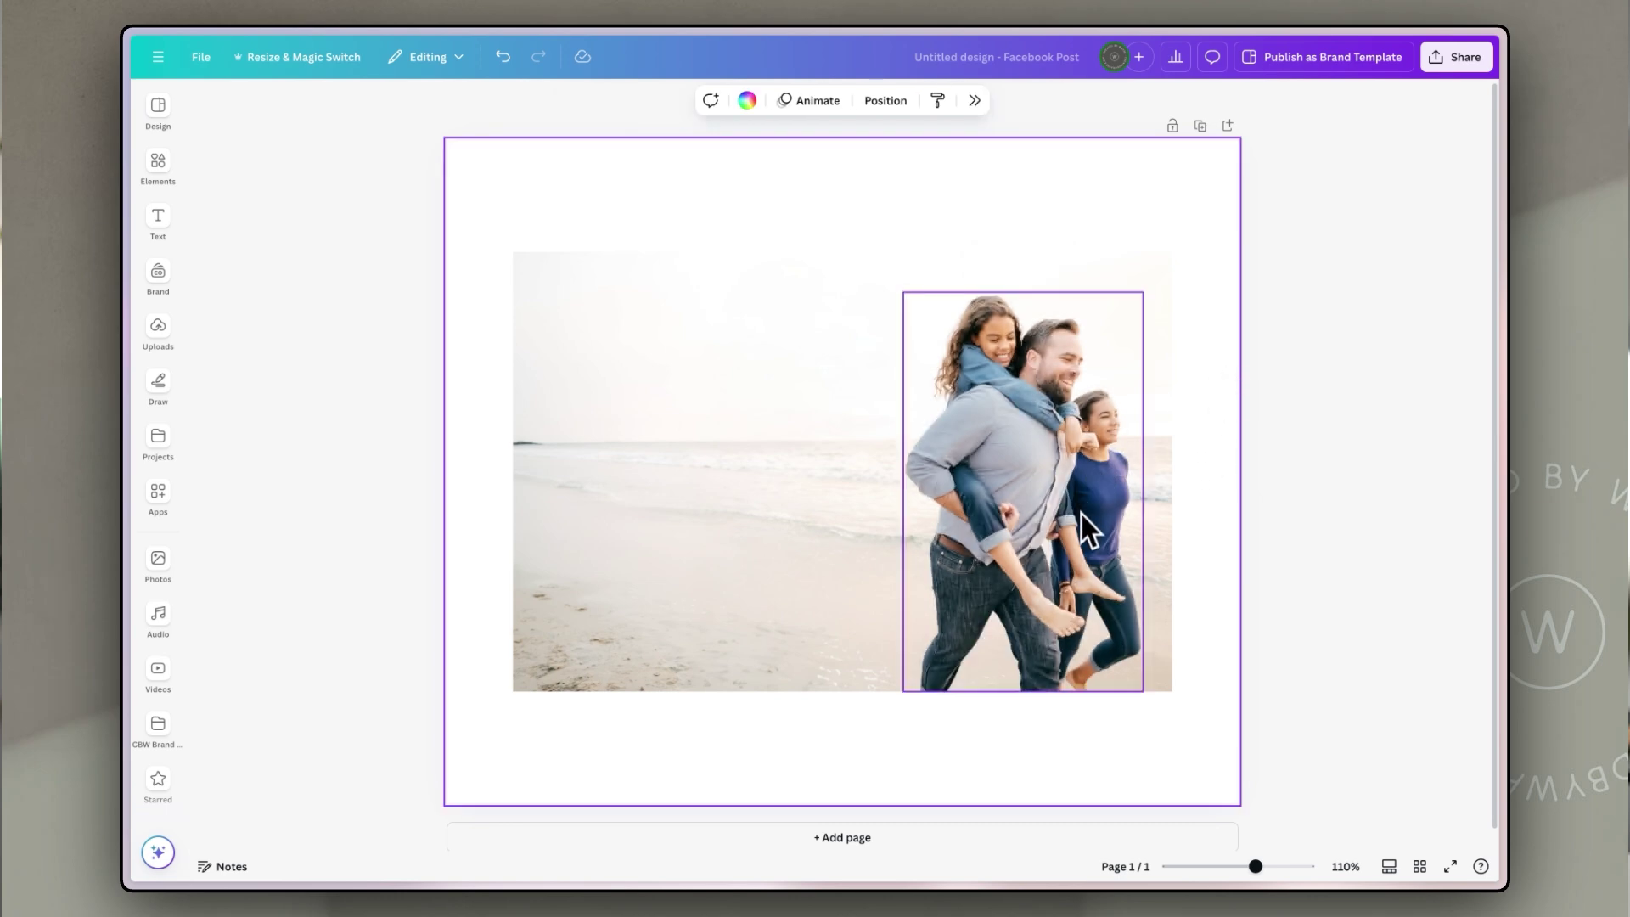
drag(1080, 512, 885, 510)
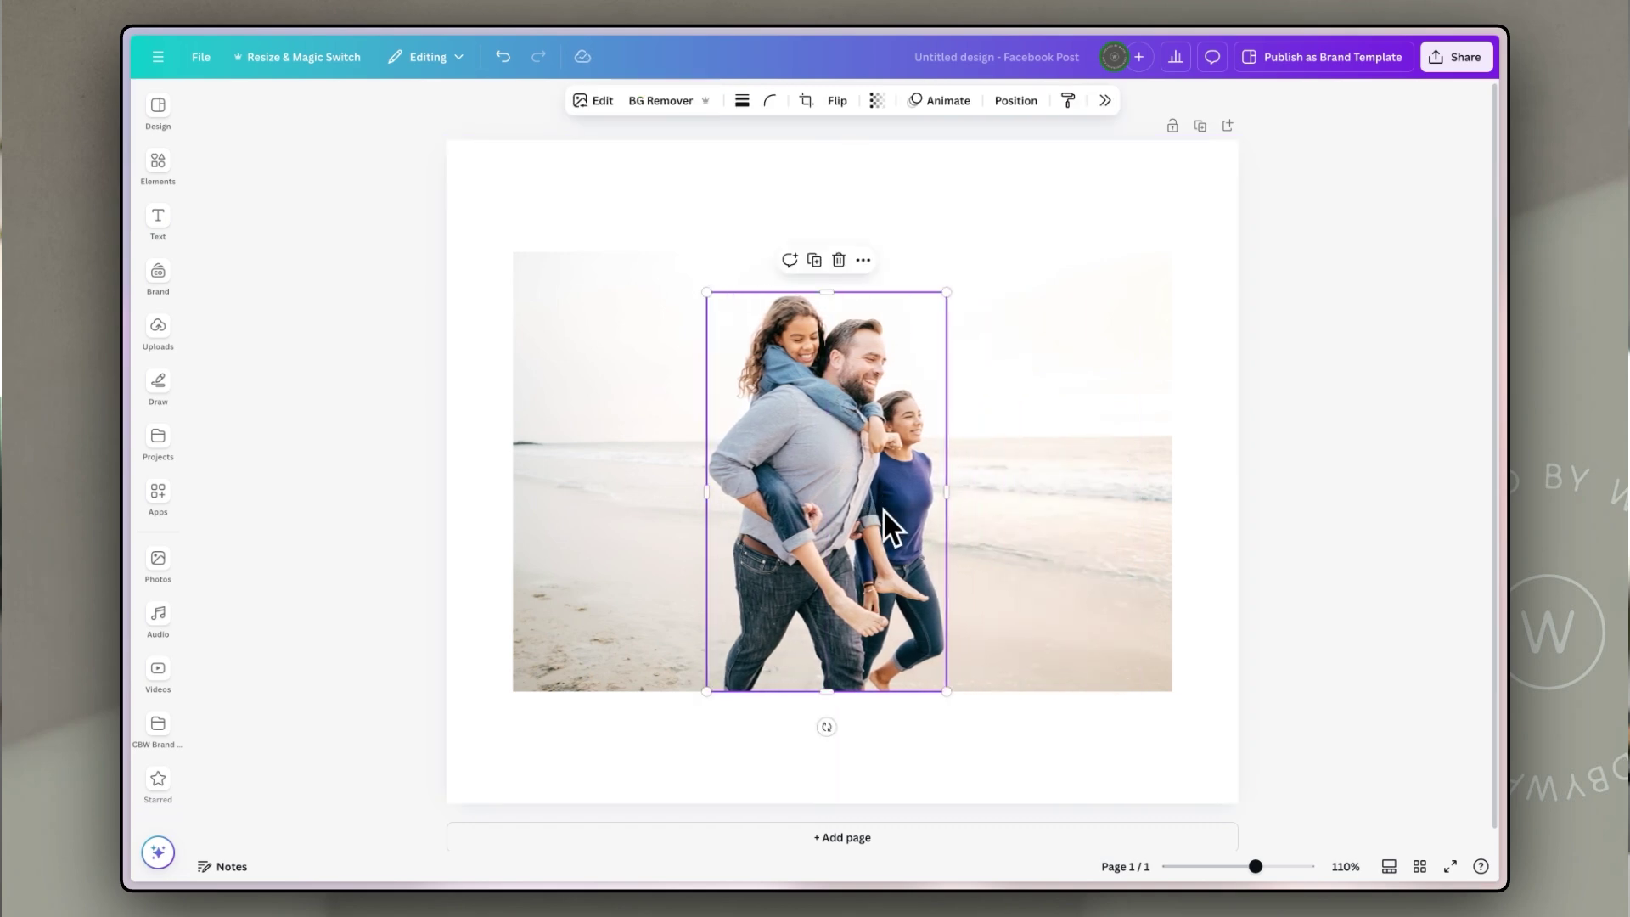
click(1376, 478)
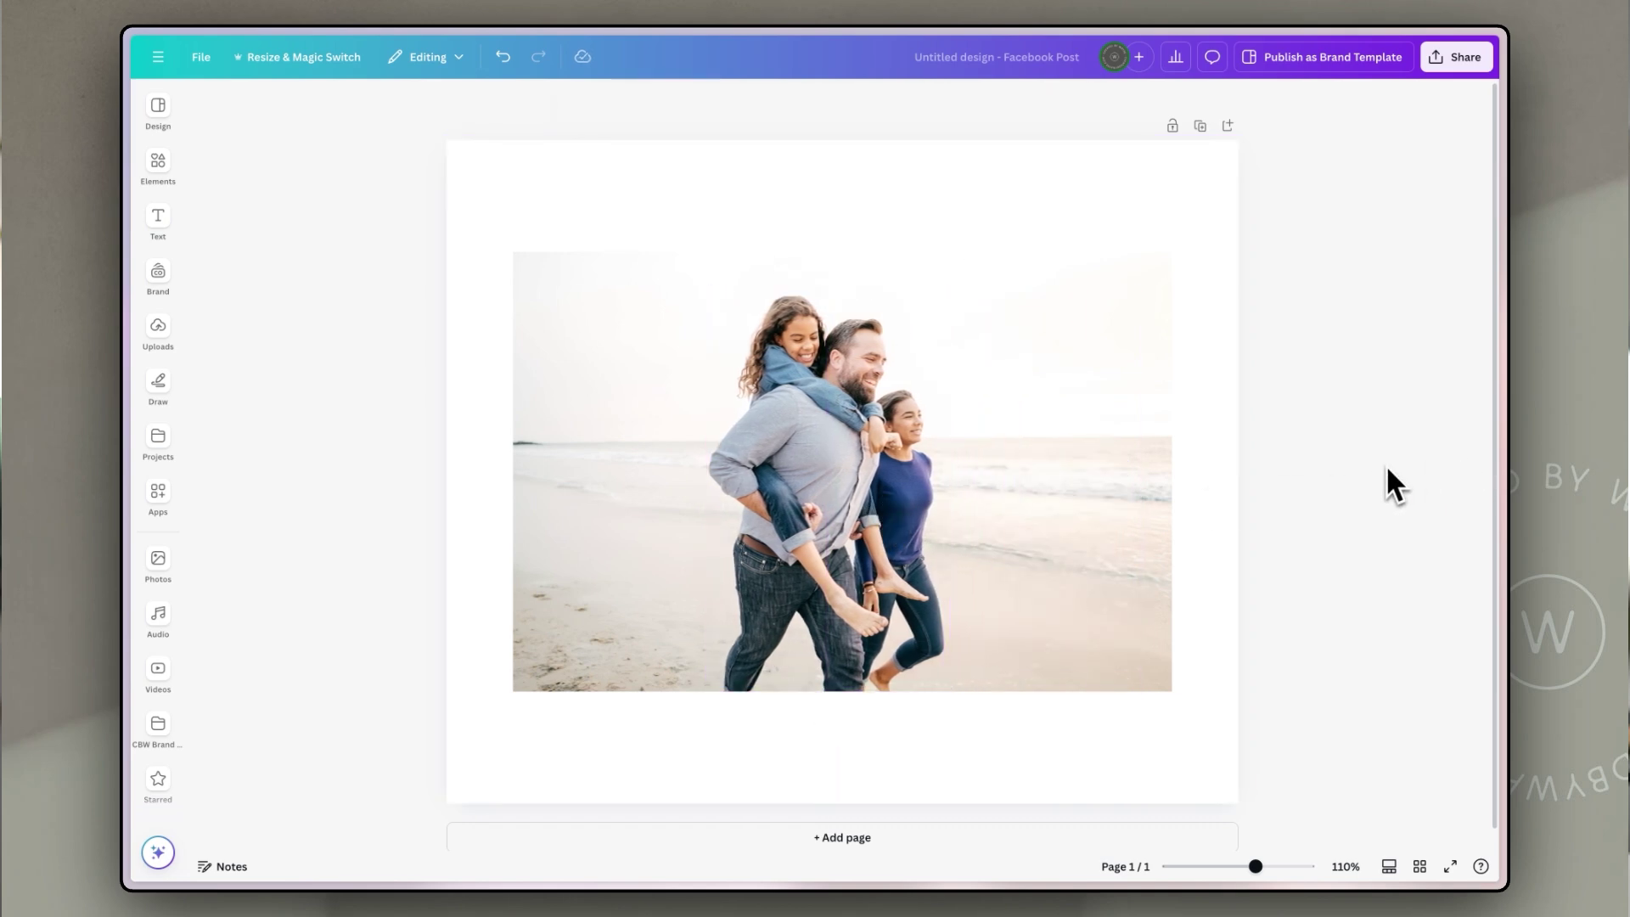
key(Tab)
key(Escape)
mouse_move(1260, 436)
mouse_down()
mouse_move(1248, 476)
mouse_move(1197, 512)
mouse_up()
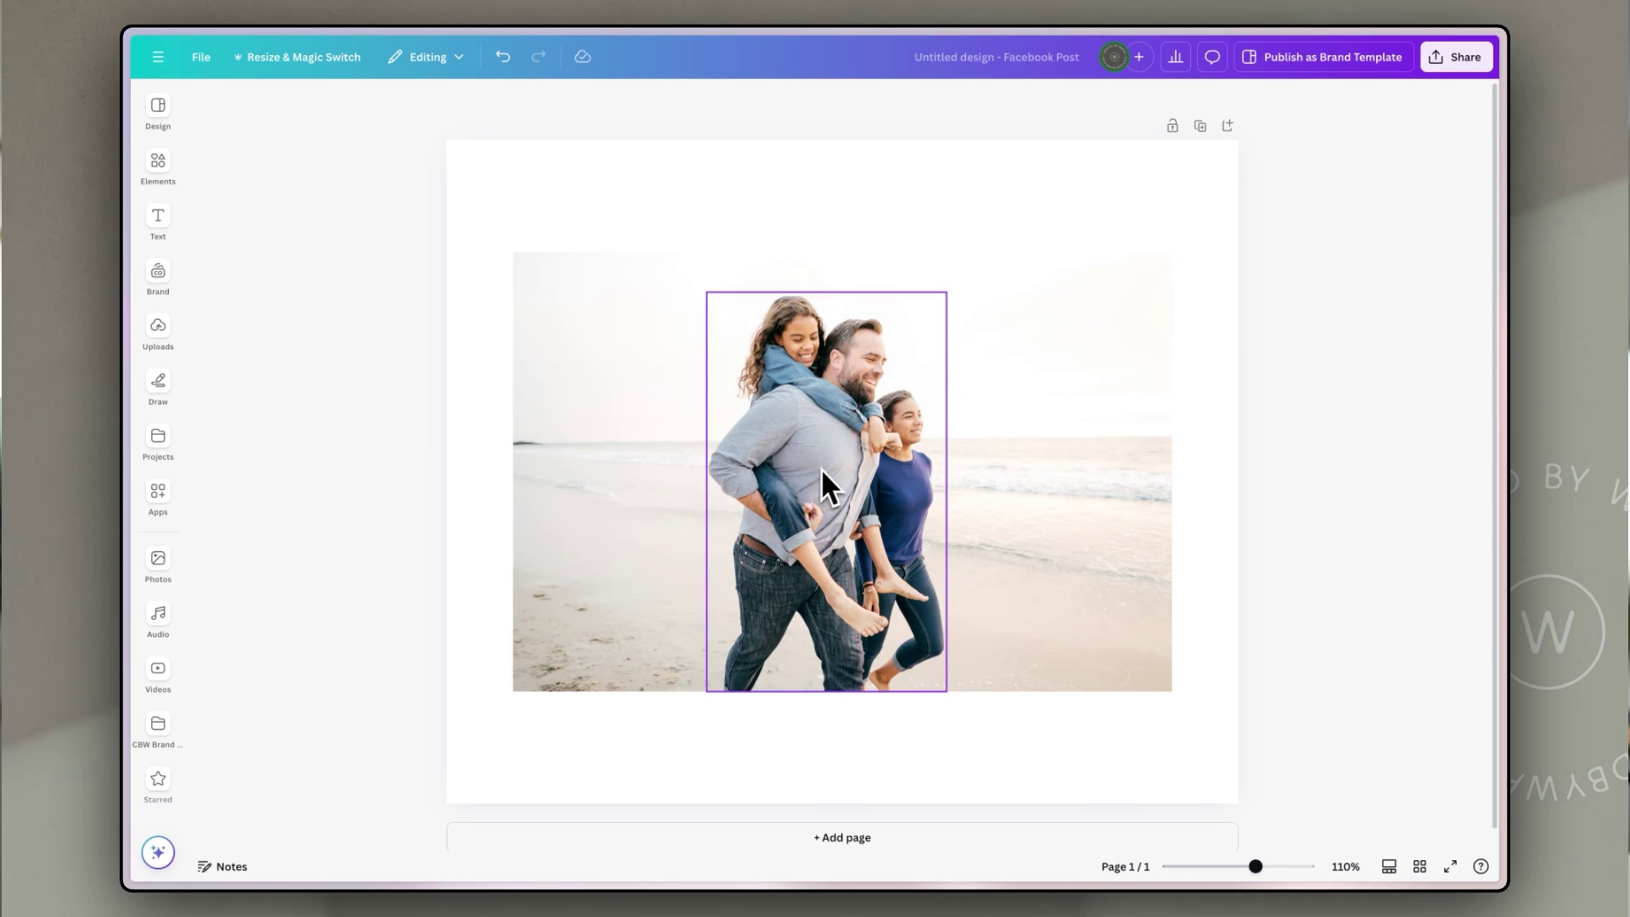
mouse_move(825, 470)
mouse_down()
mouse_move(837, 477)
mouse_move(690, 488)
mouse_up()
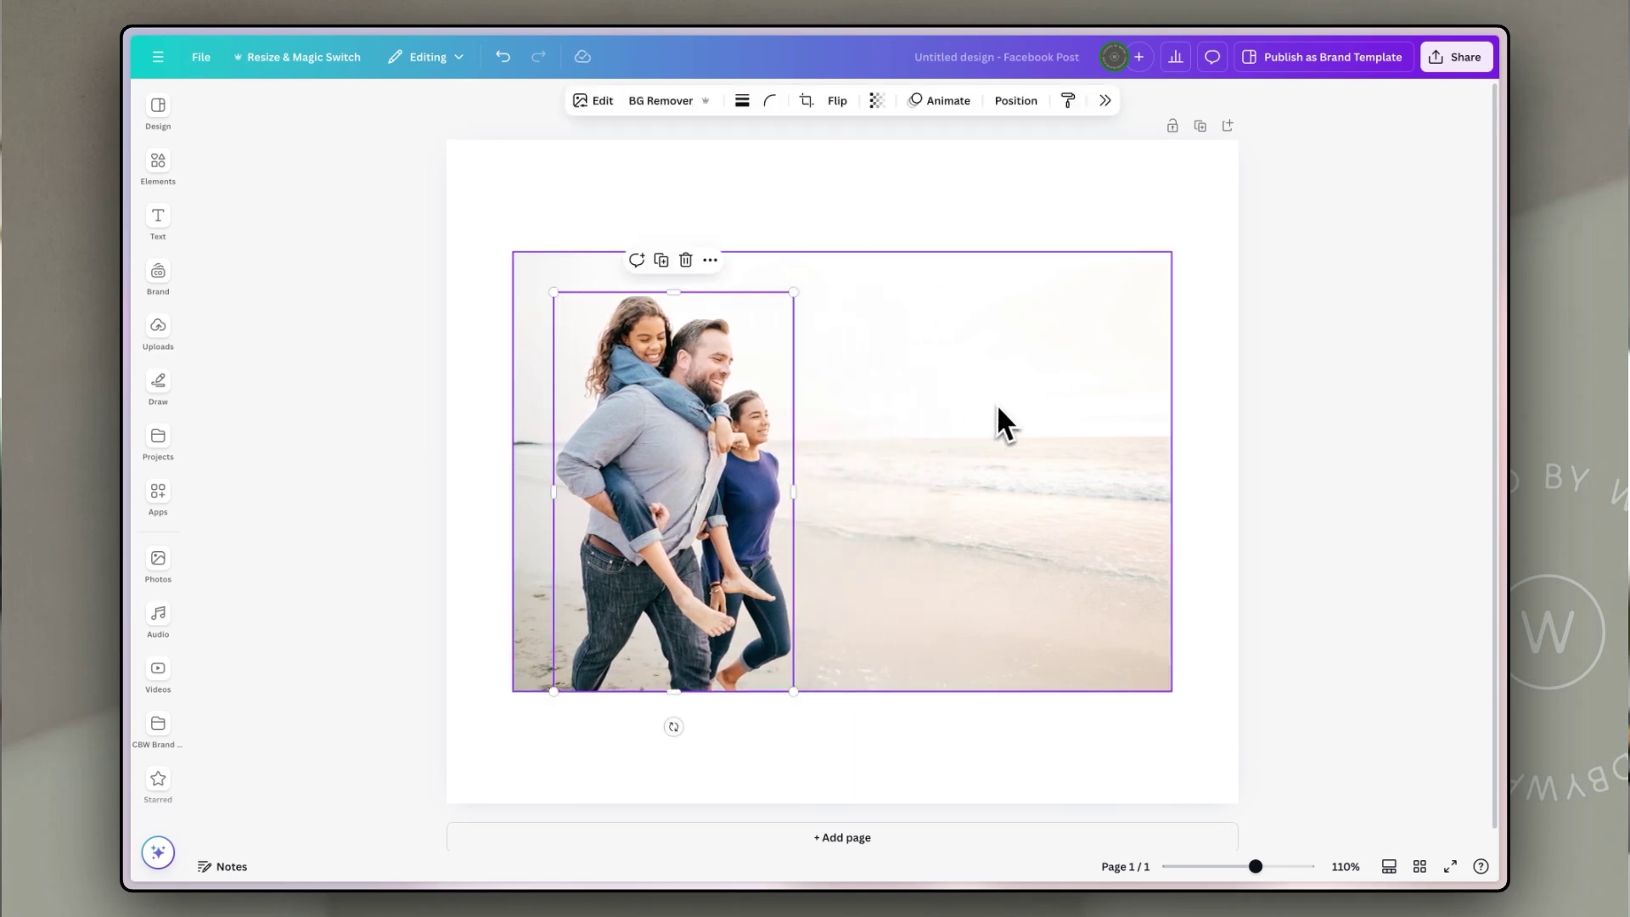